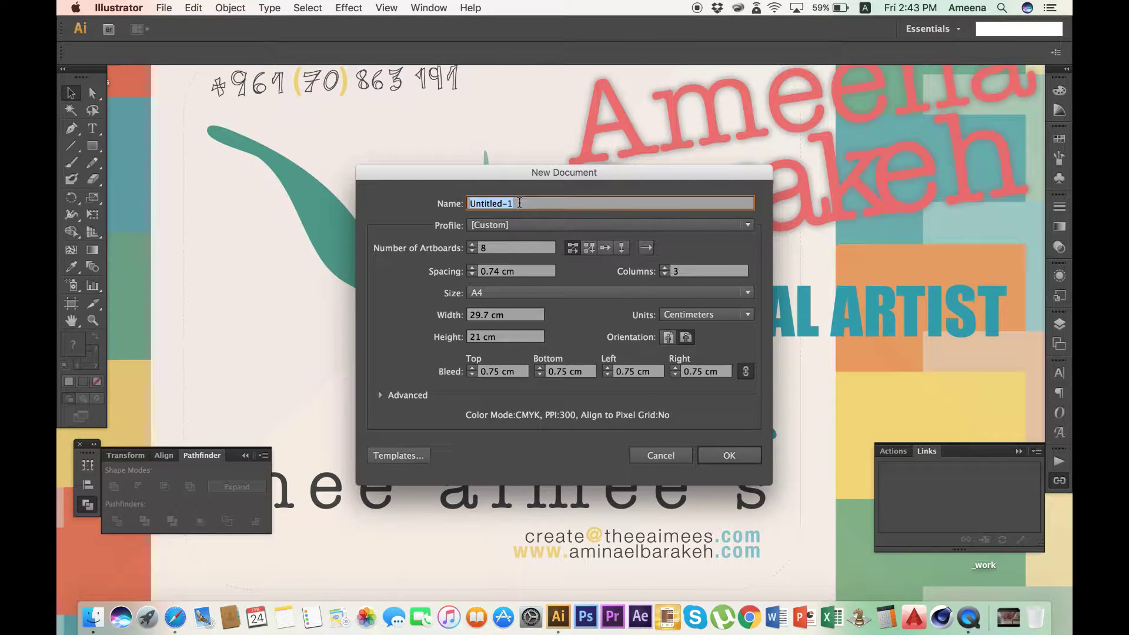
Step: Name the new document "Tutorial (123) [abc]" and keep the [Custom] profile
text(Tet)
key(BackSpace)
text(utorial (123) [abc])
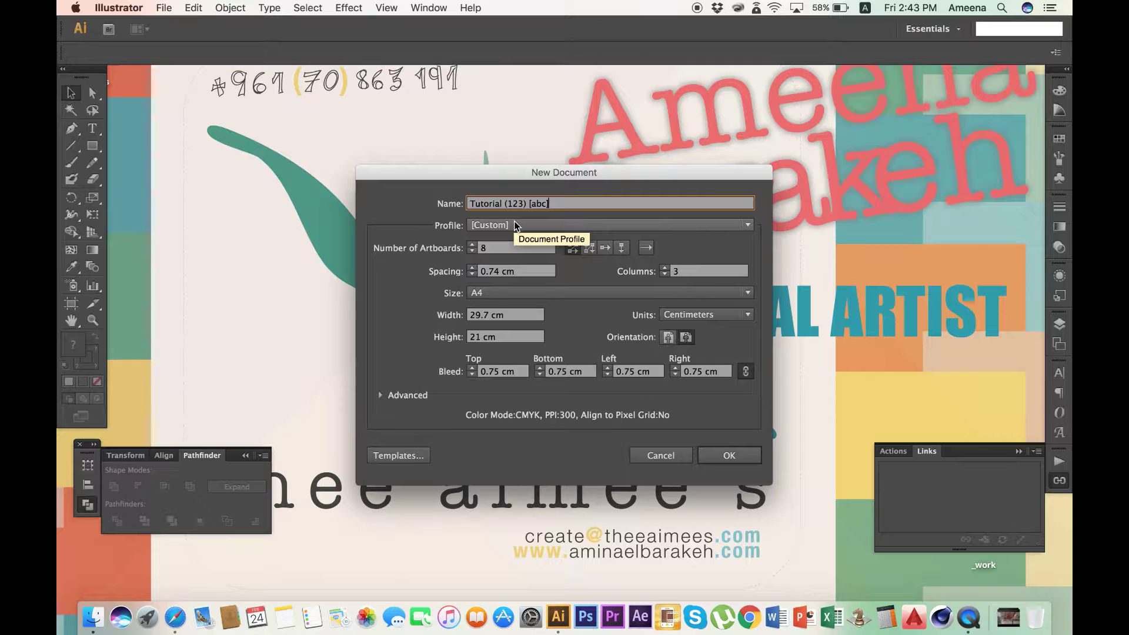
click(515, 222)
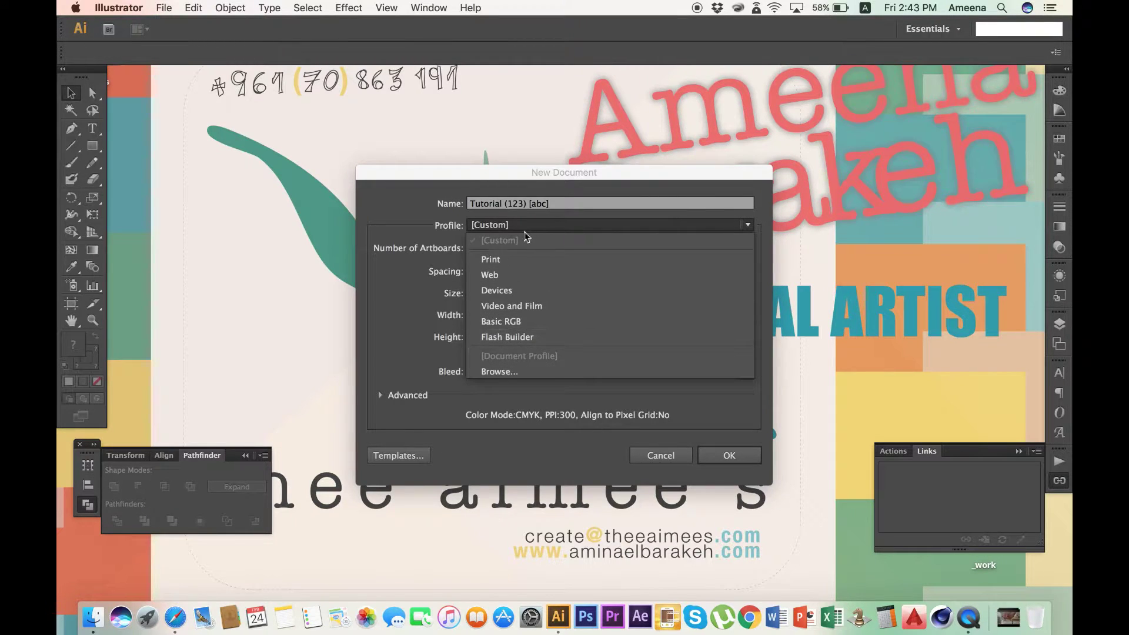
click(414, 226)
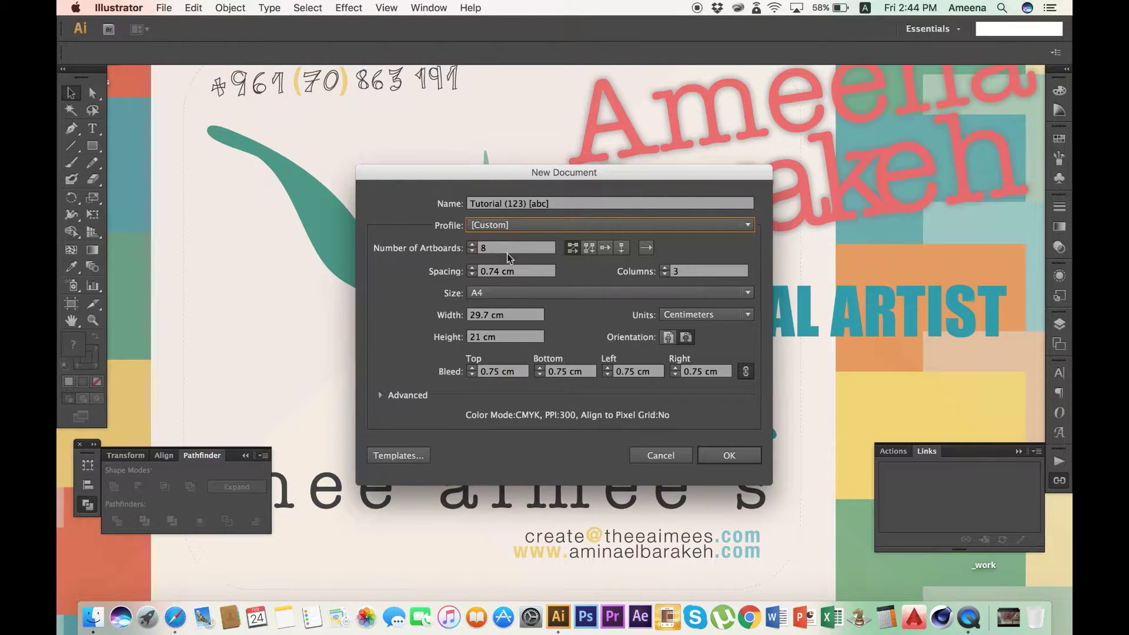
Step: Set the new document to 1 artboard and keep the A4 size
key(Tab)
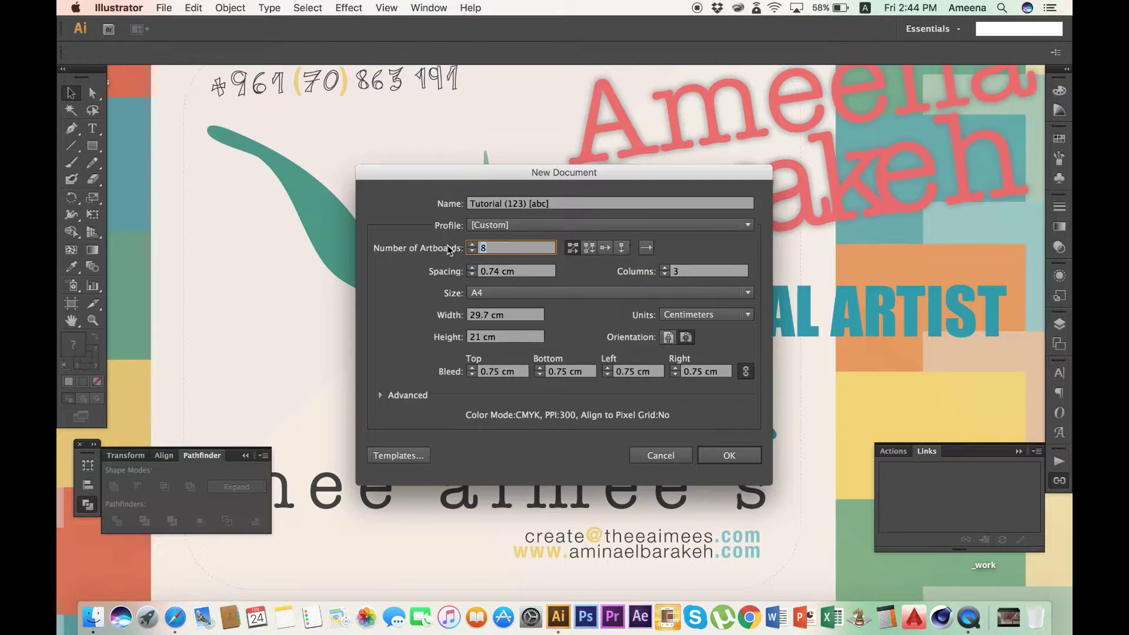
text(1)
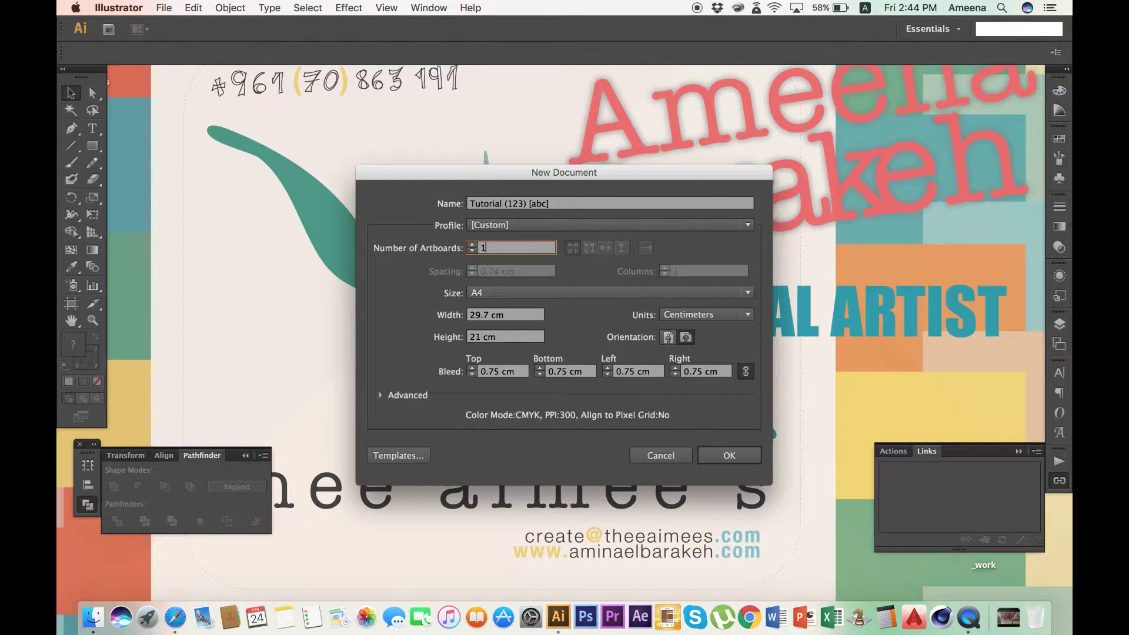
click(511, 292)
click(498, 376)
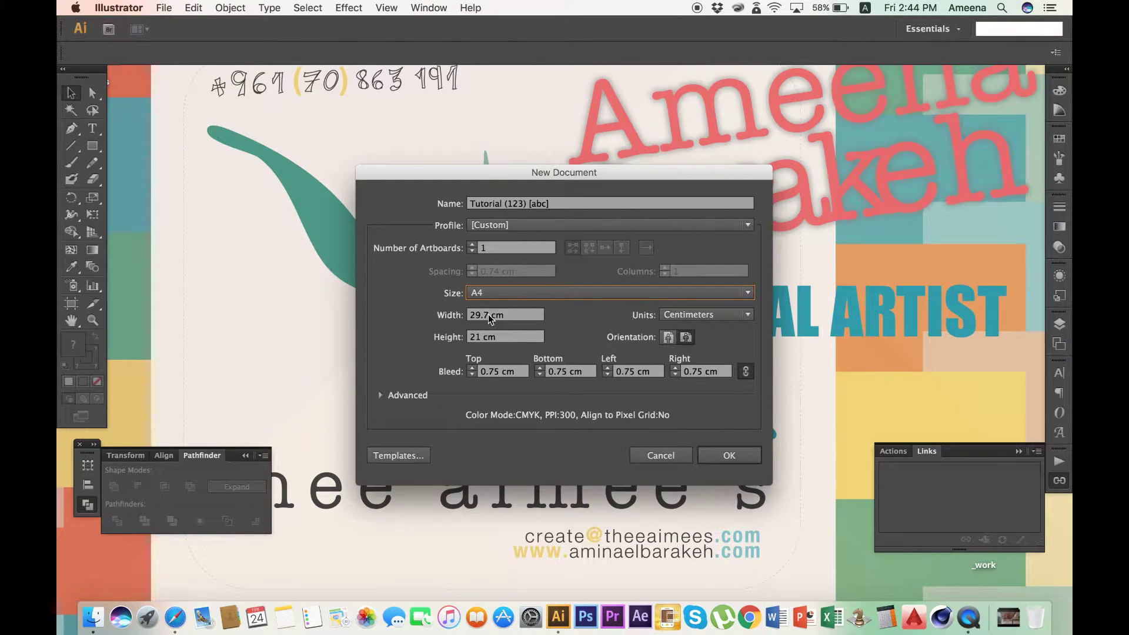
Step: Set the bleed to 0.5 cm on all sides and create the document
drag(520, 372, 492, 372)
text(5)
key(Tab)
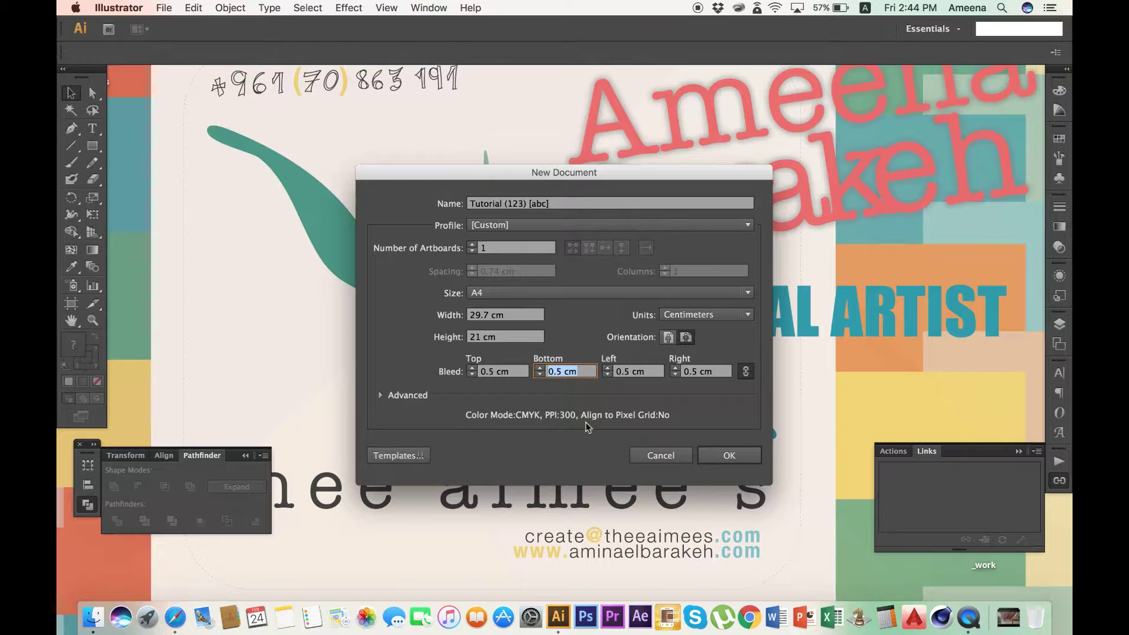
click(727, 458)
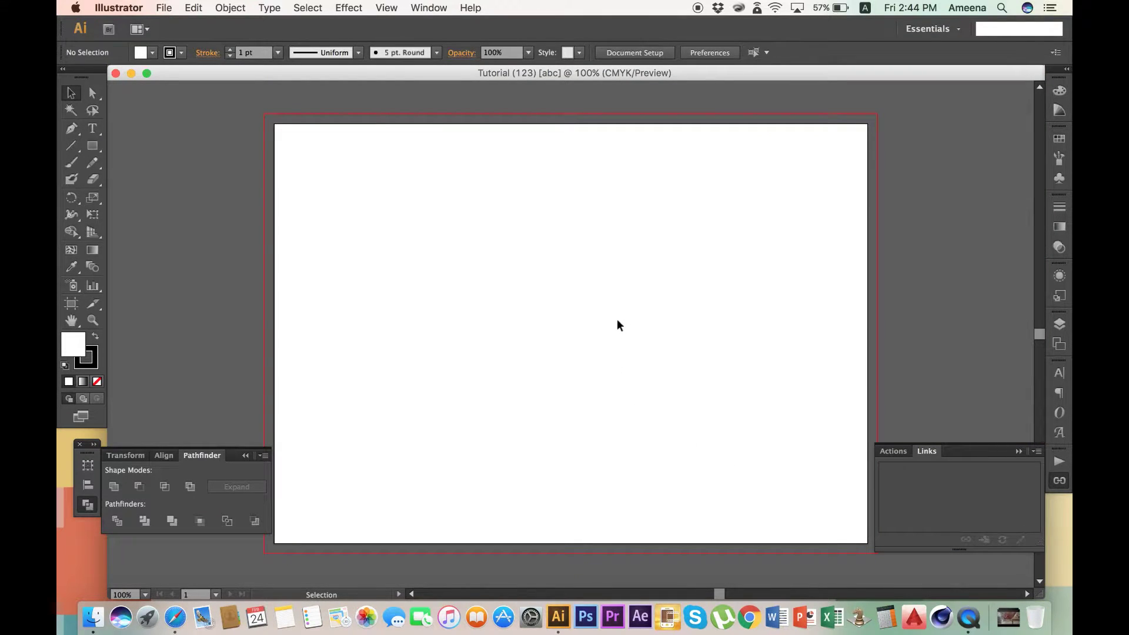
Step: Switch to Finder and open "mesh heart & sun.ai" from the Programs Tutorials folder inside Graphic Design (freelance work)
click(93, 616)
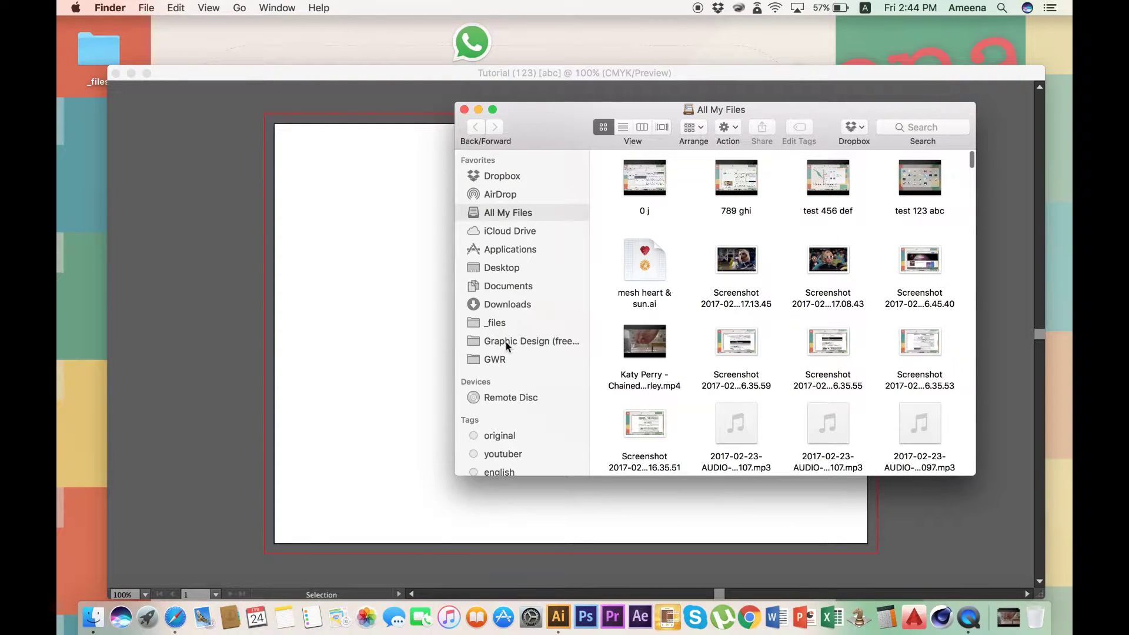
click(506, 342)
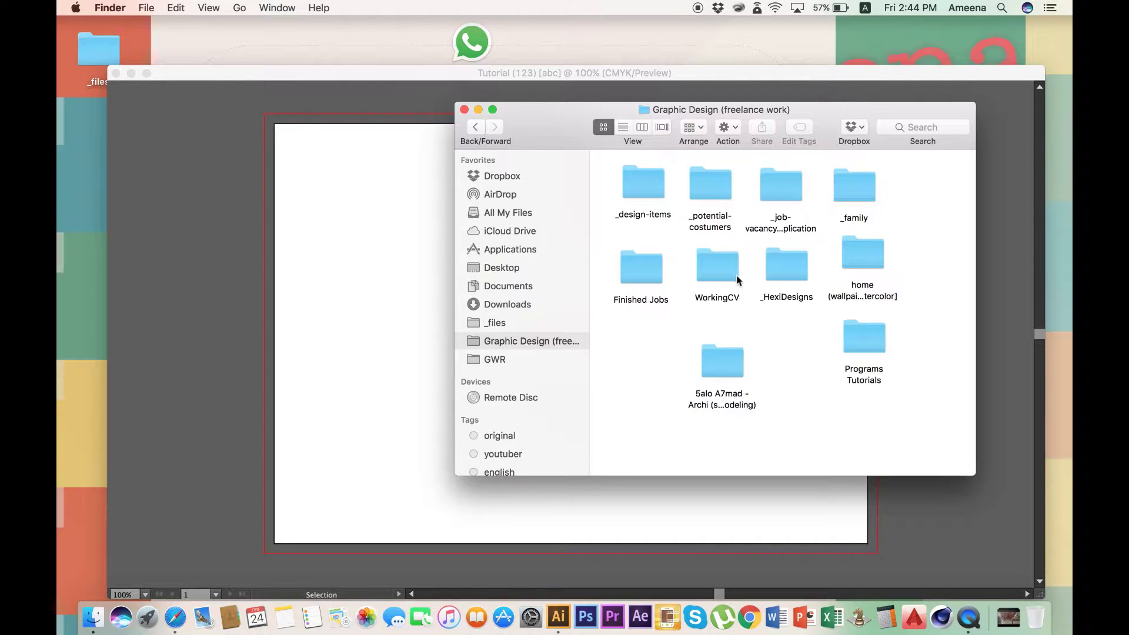
double_click(852, 344)
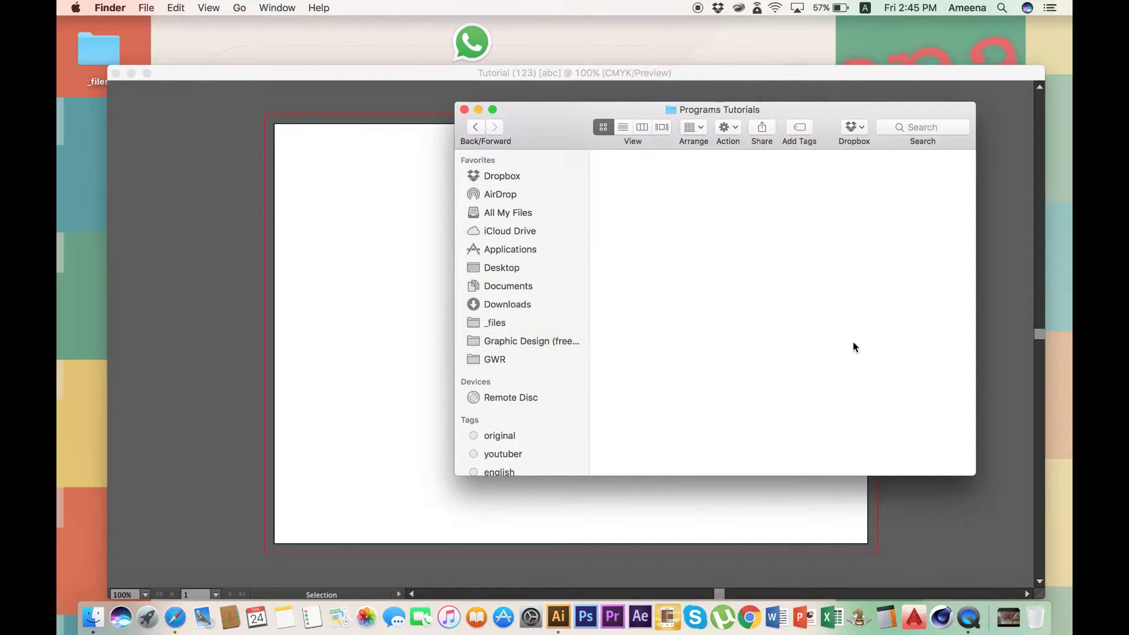
click(636, 177)
double_click(635, 178)
double_click(640, 187)
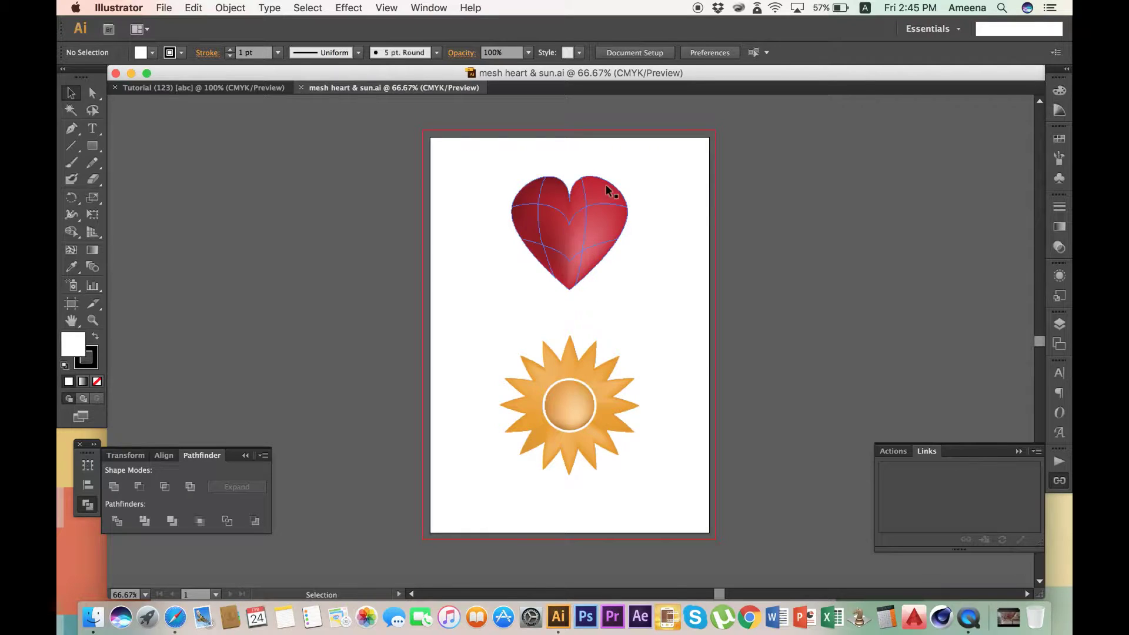
Step: Examine the red heart's mesh lines using both the Selection and Direct Selection tools, and deselect it
key(a)
key(v)
key(a)
key(v)
click(567, 227)
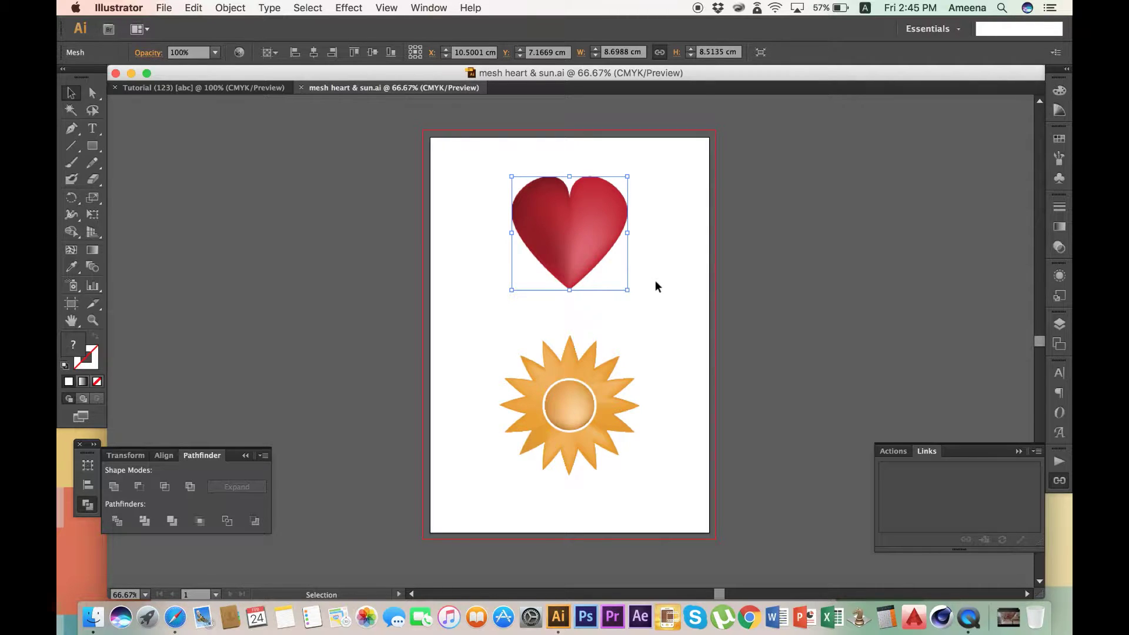
key(a)
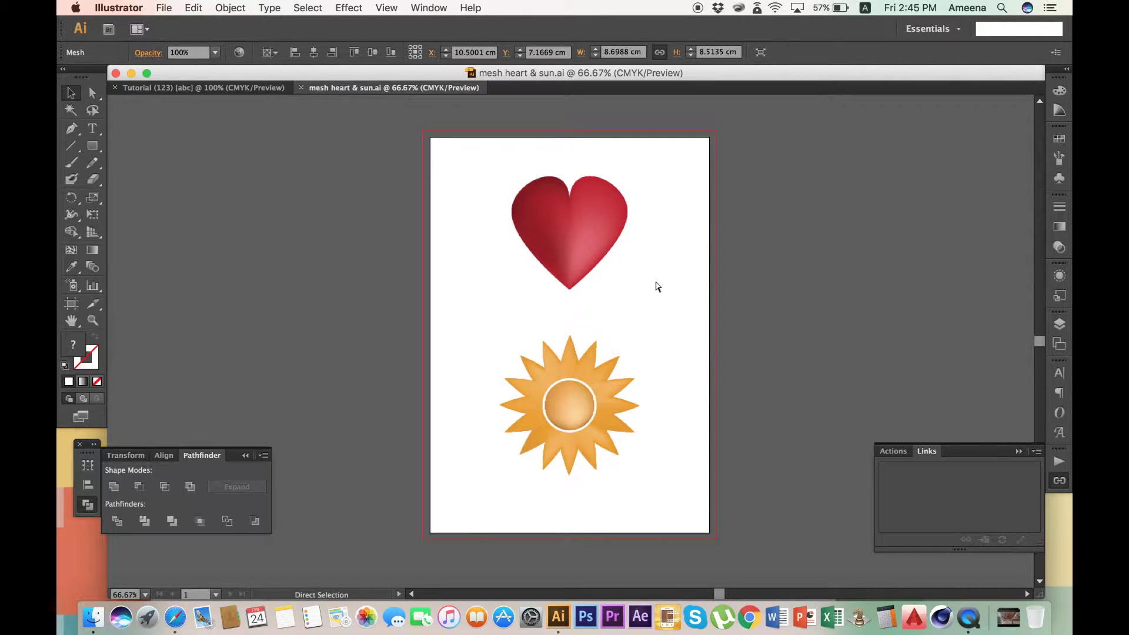
key(v)
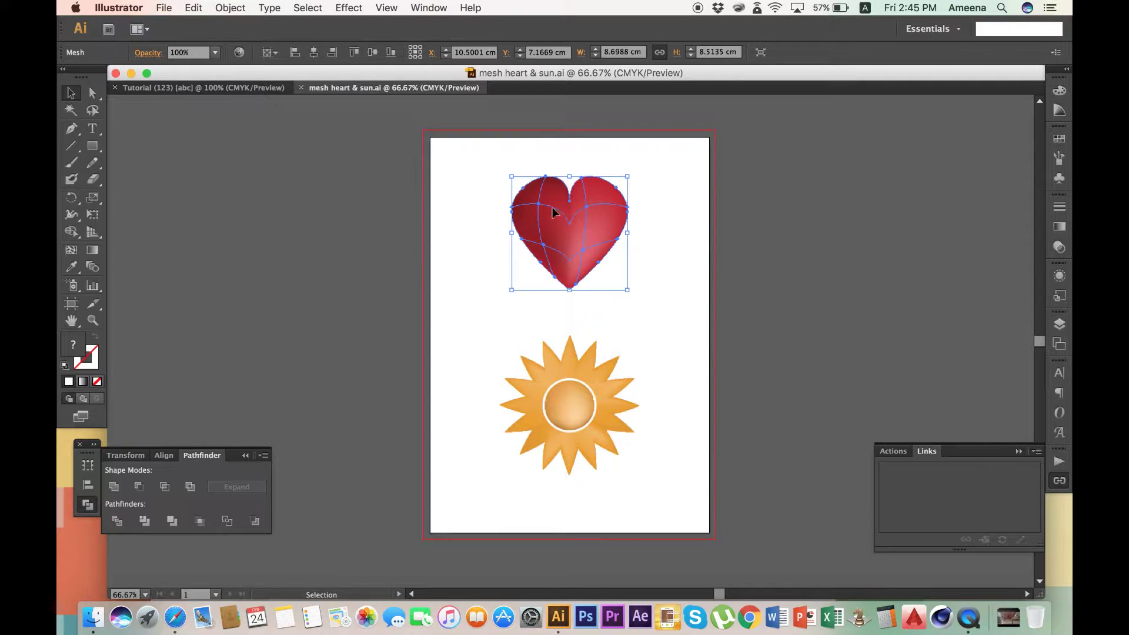
click(700, 315)
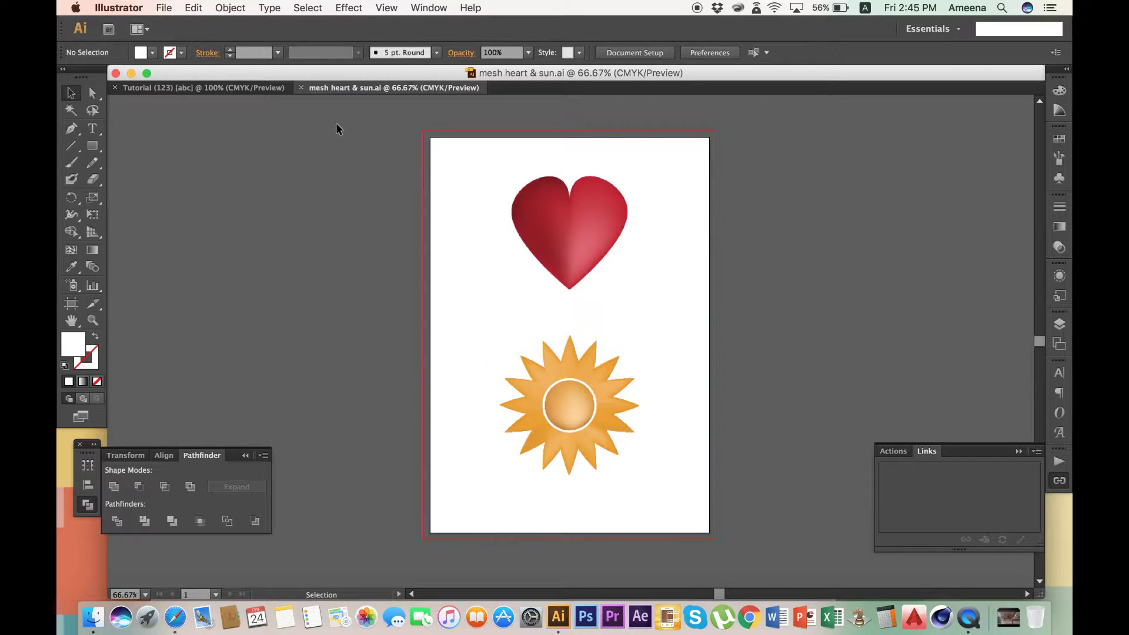
Step: Return to the Tutorial (123) [abc] document and change its A4 artboard to portrait orientation
click(239, 87)
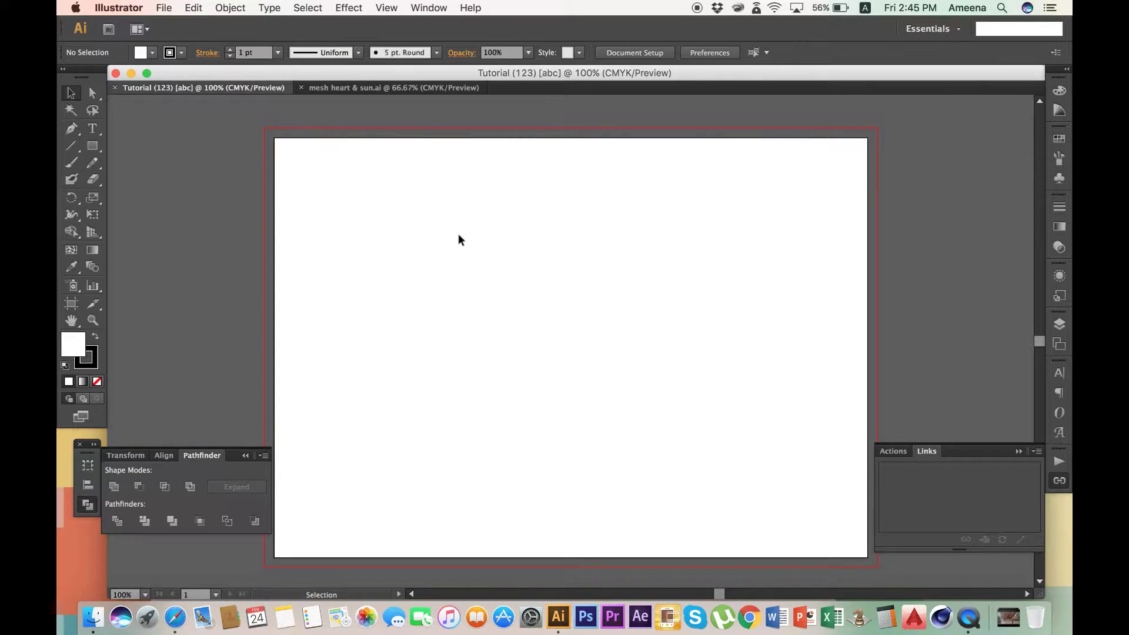
key(shift+o)
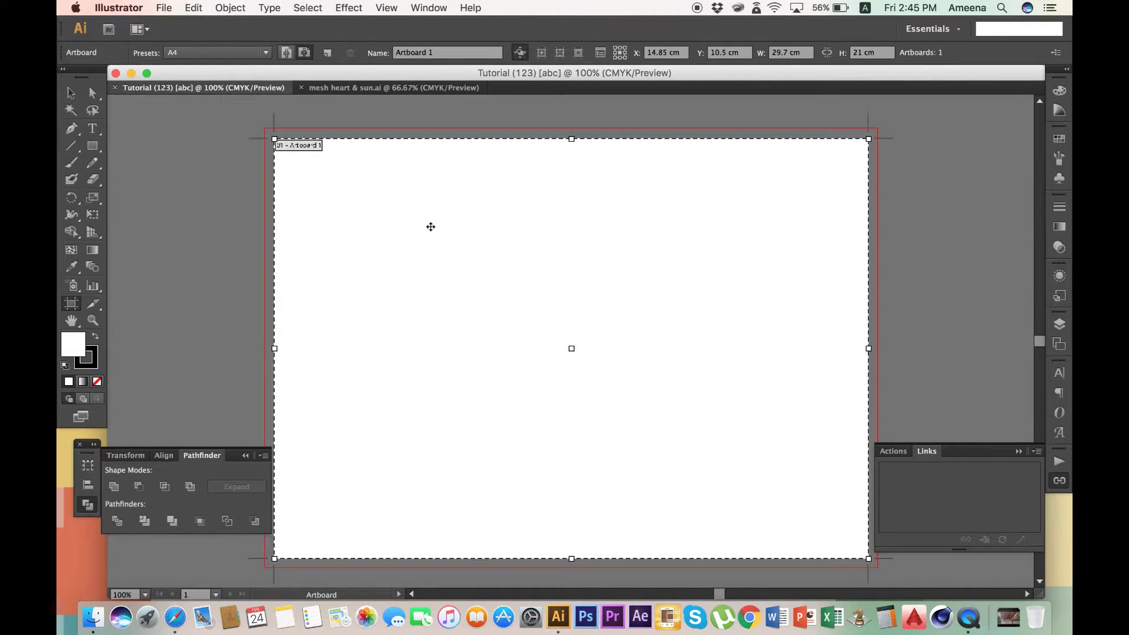
key(v)
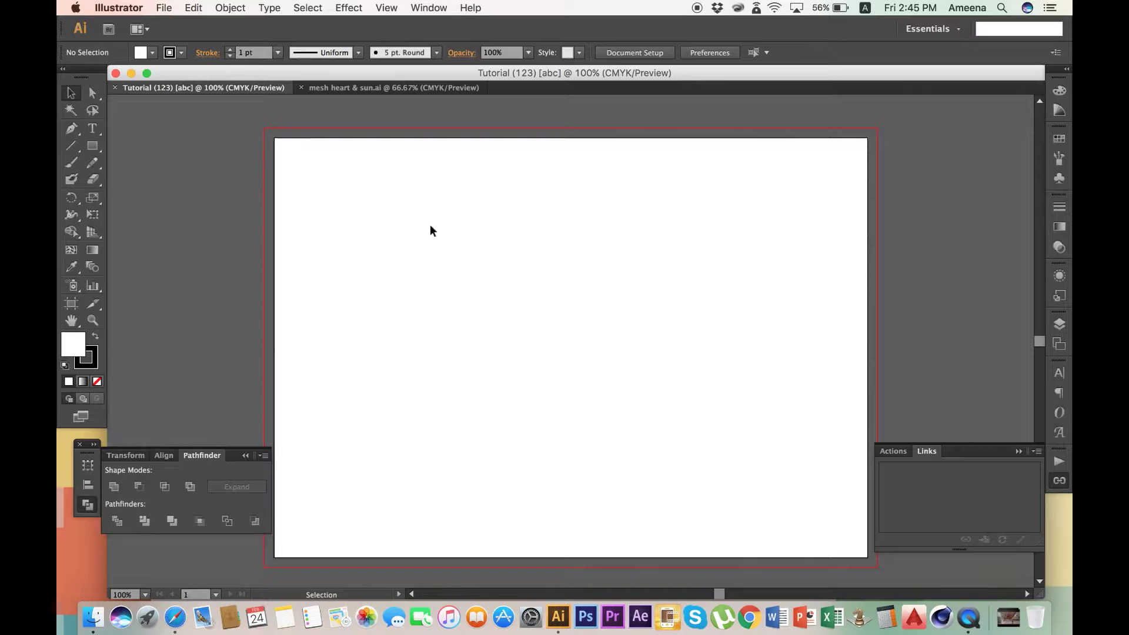
key(shift)
key(shift+o)
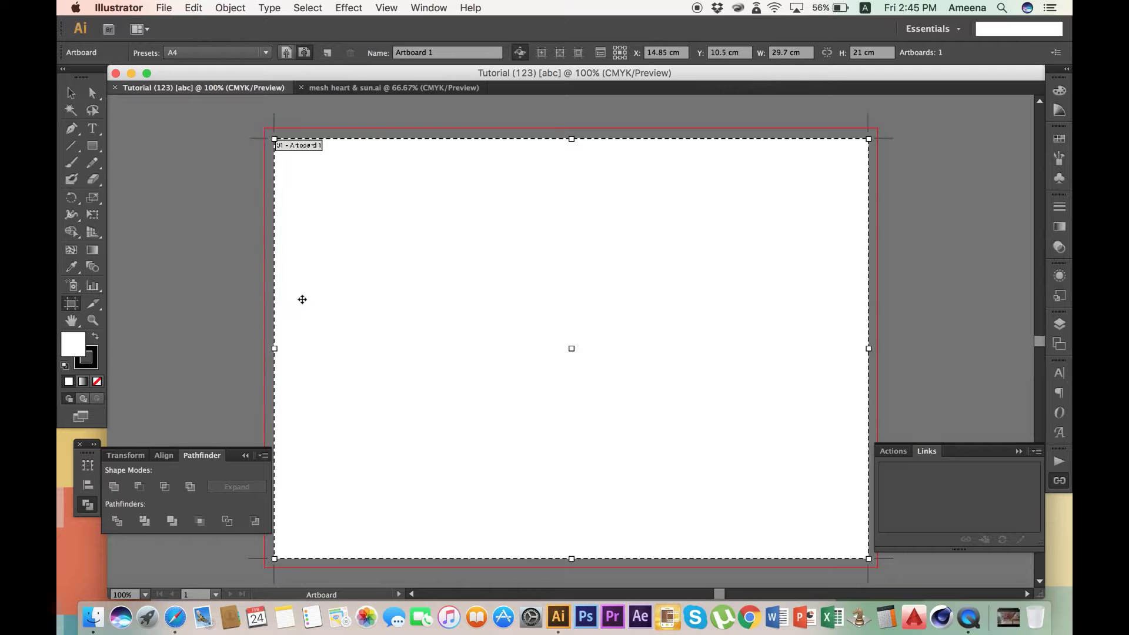
click(287, 53)
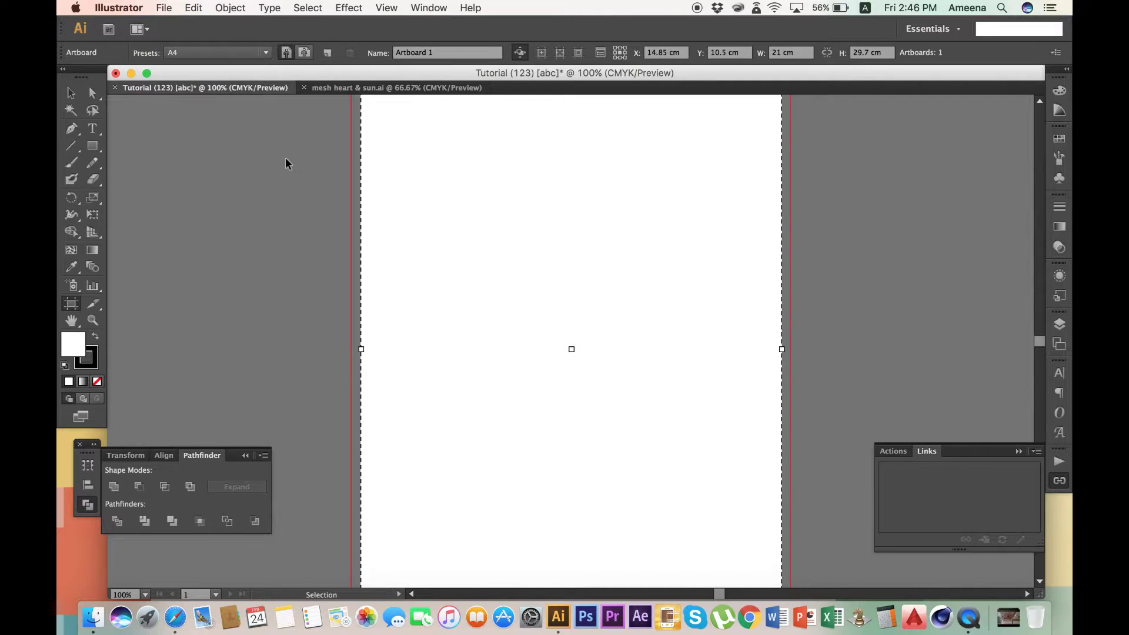
key(super+0)
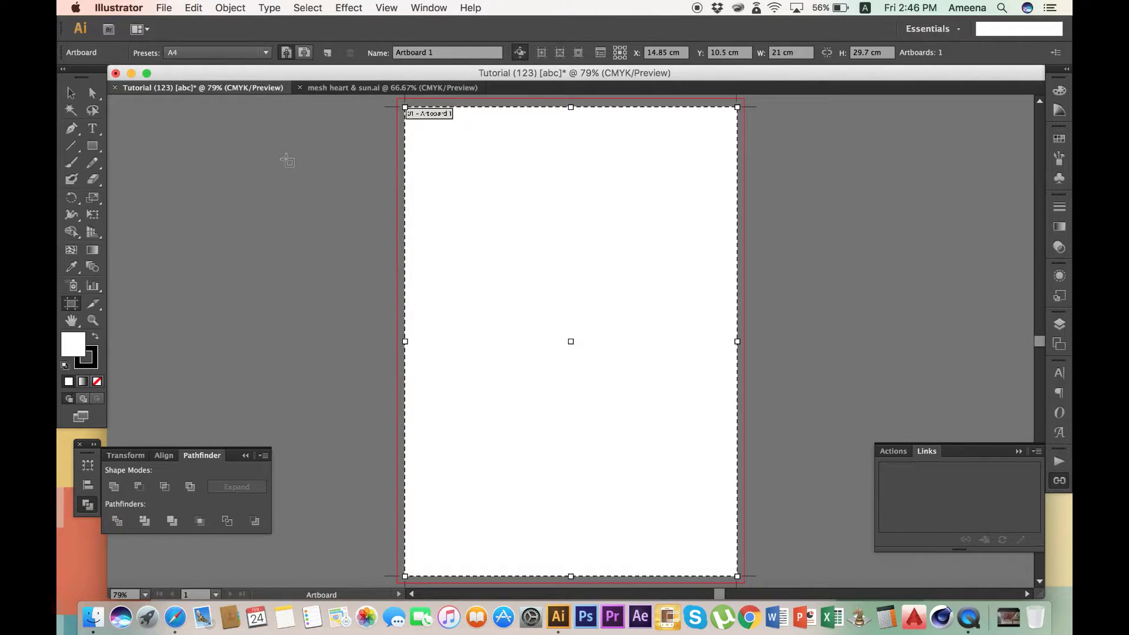
click(70, 92)
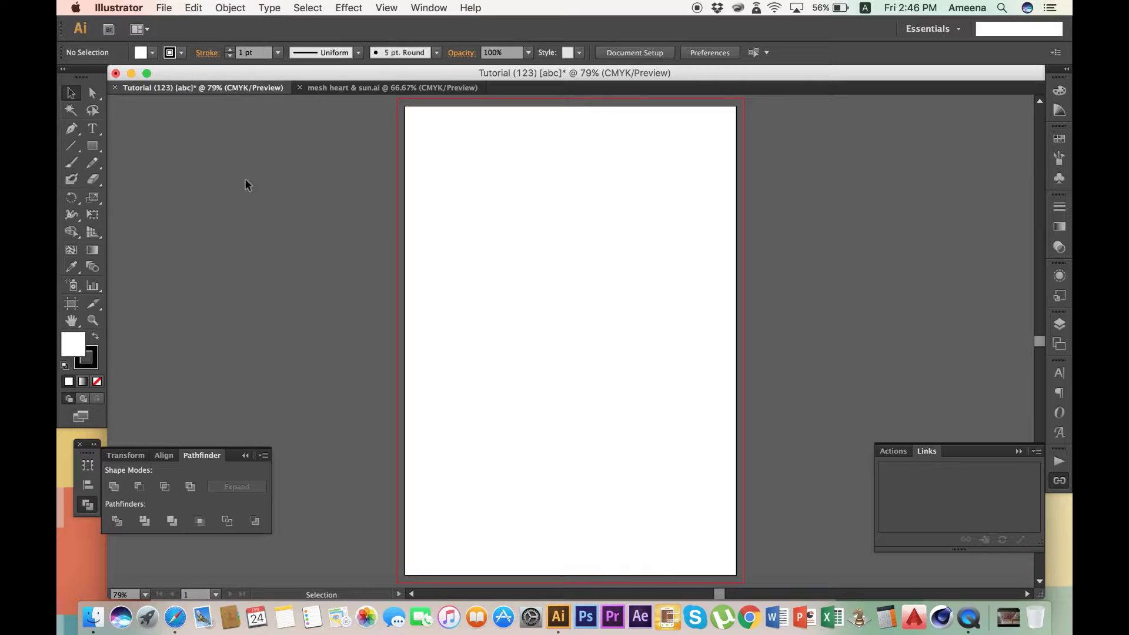
Step: Draw a circle about 6.9 cm in diameter outward from the artboard's centre with the Ellipse tool
key(l)
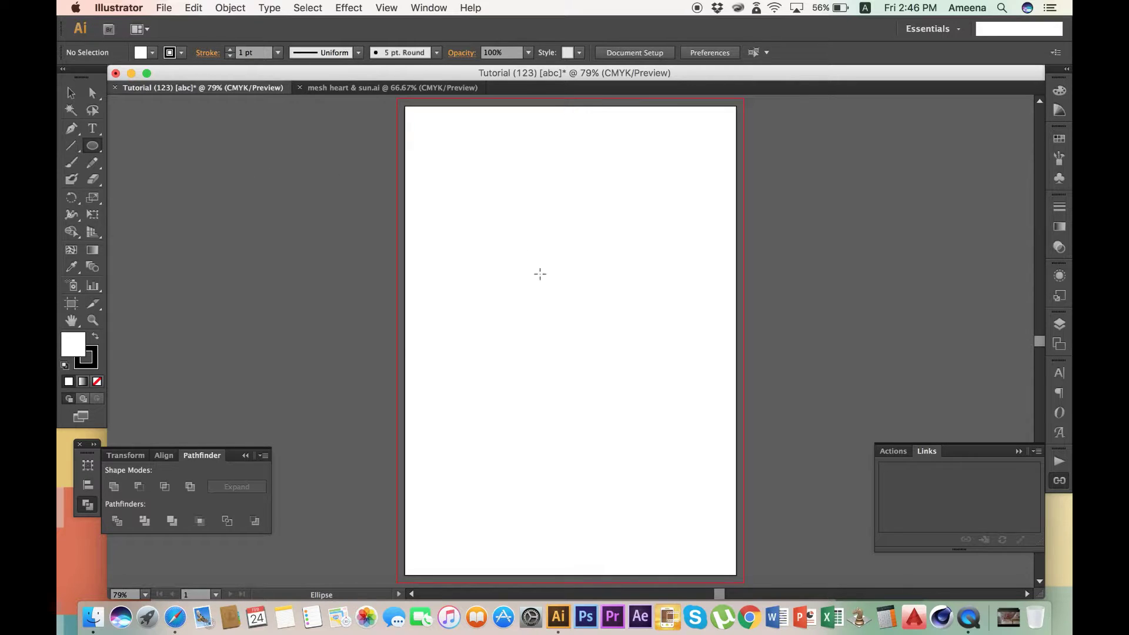
alt+click(570, 342)
drag(554, 370, 521, 400)
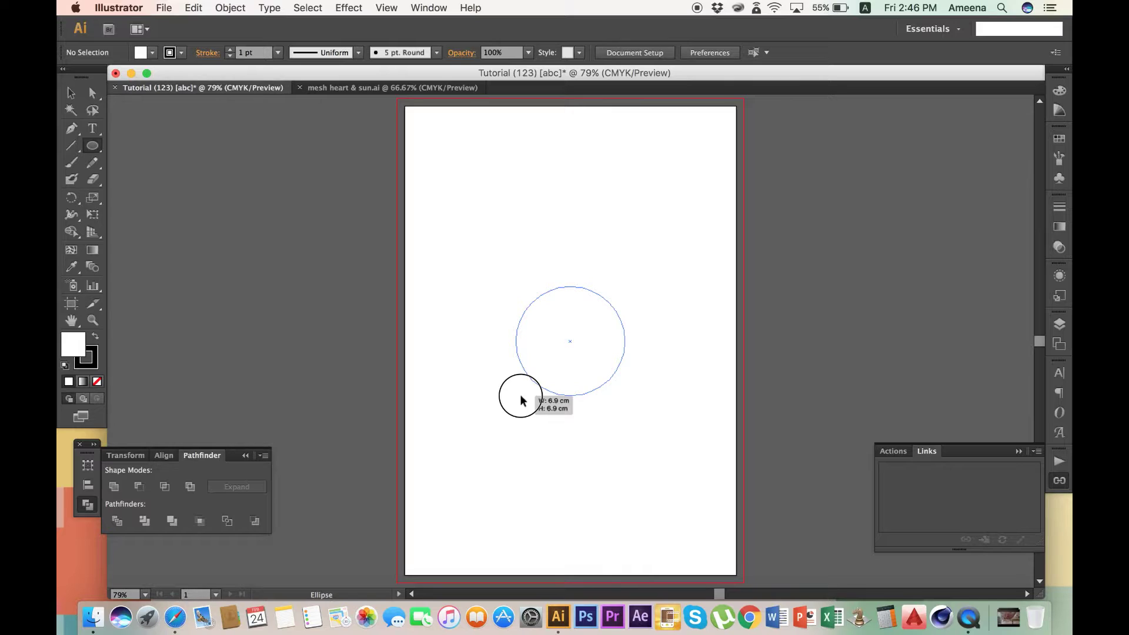
drag(521, 400, 522, 402)
drag(521, 401, 522, 400)
key(v)
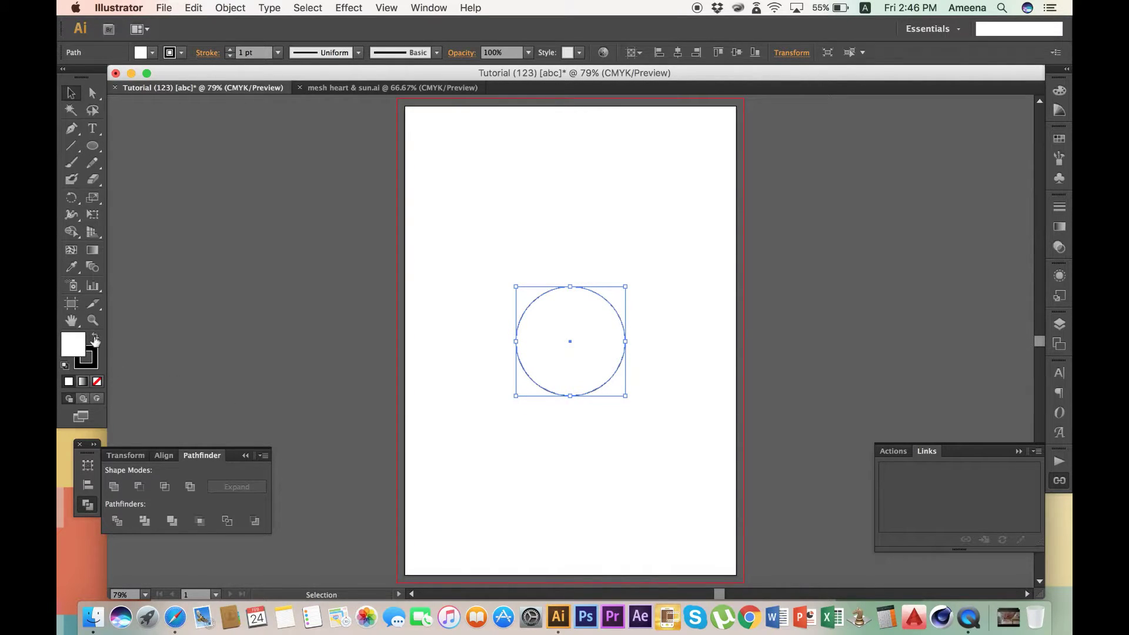
Step: Remove the circle's stroke and fill it with the dark red swatch
click(93, 359)
click(97, 383)
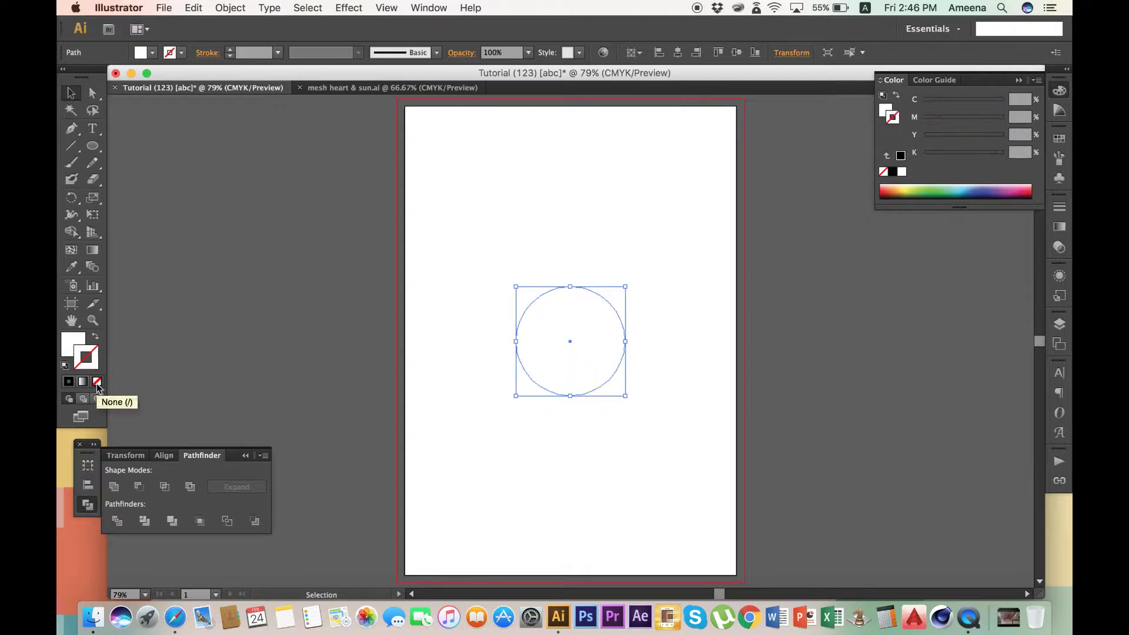
click(71, 343)
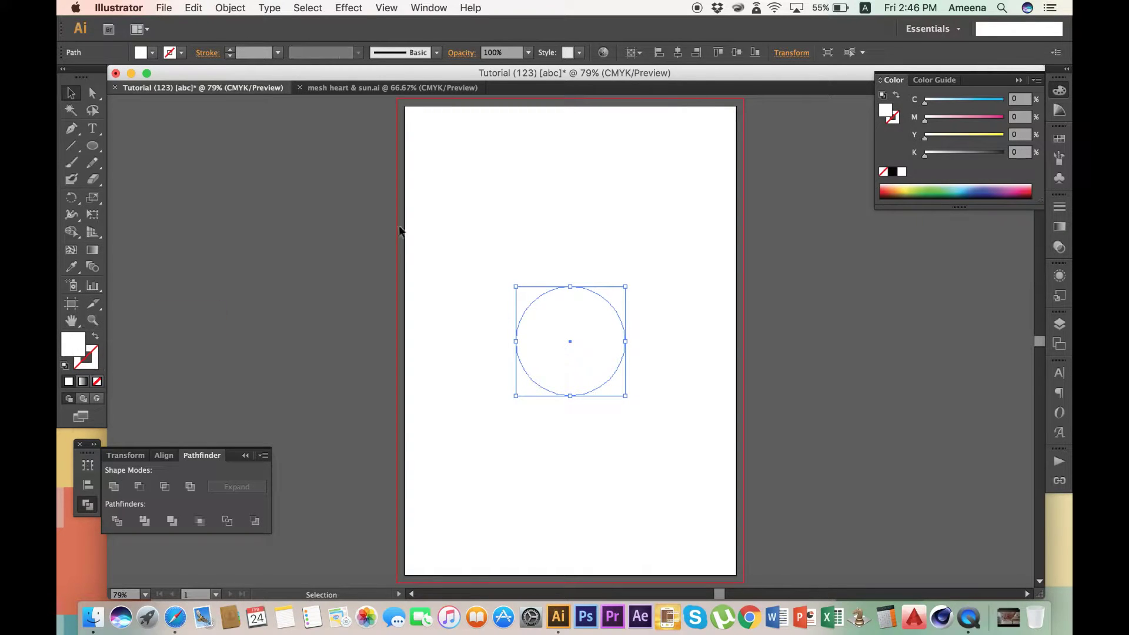
click(1059, 138)
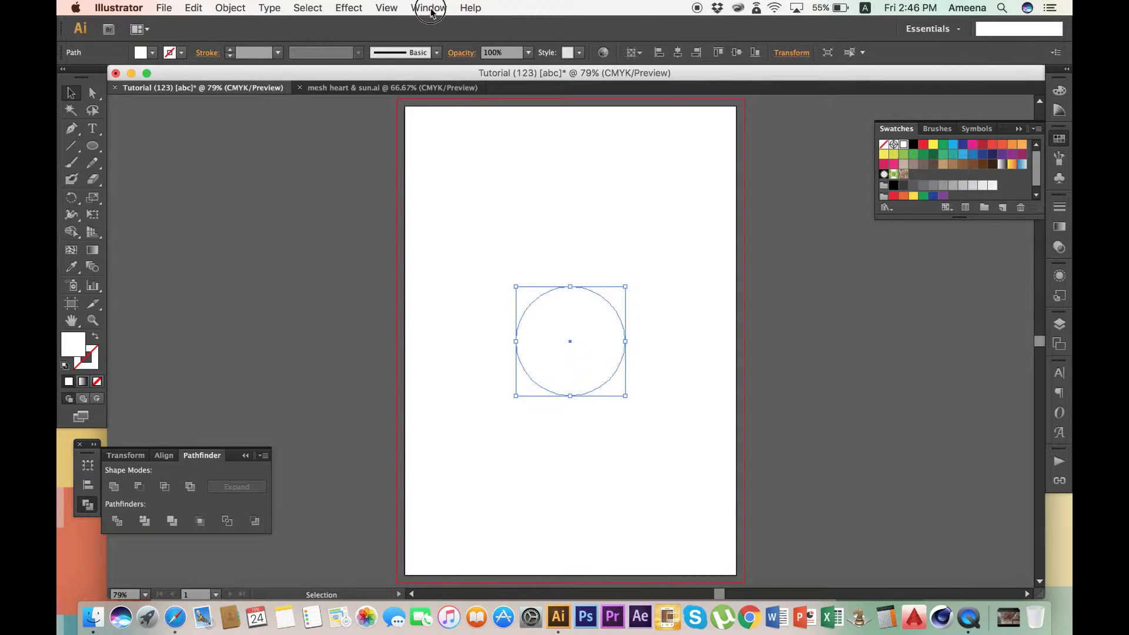
click(429, 8)
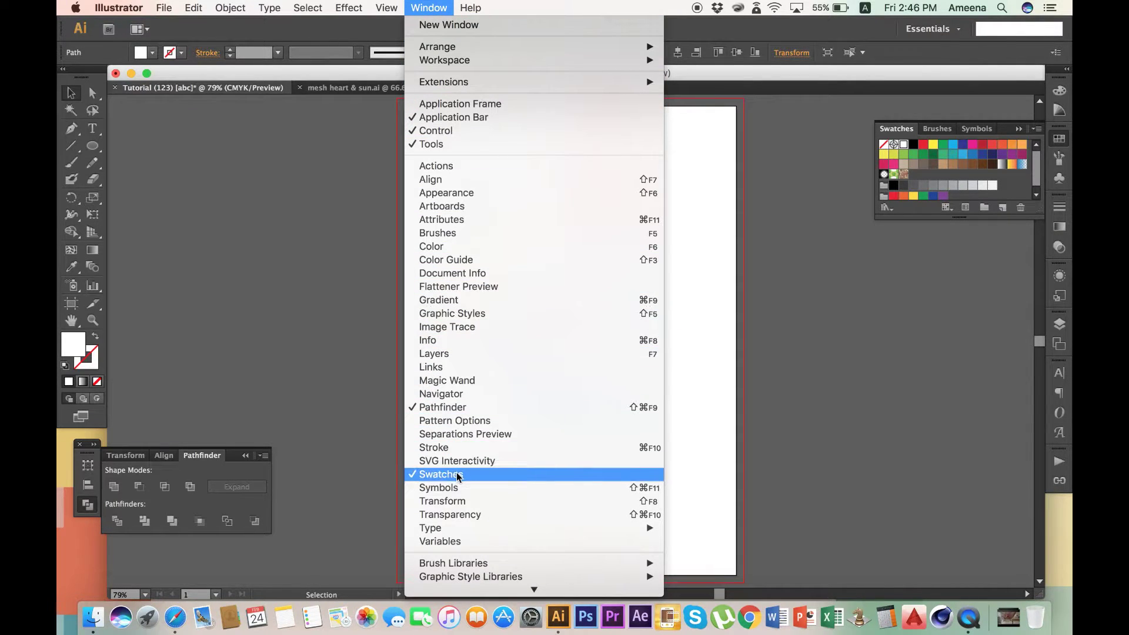
click(985, 148)
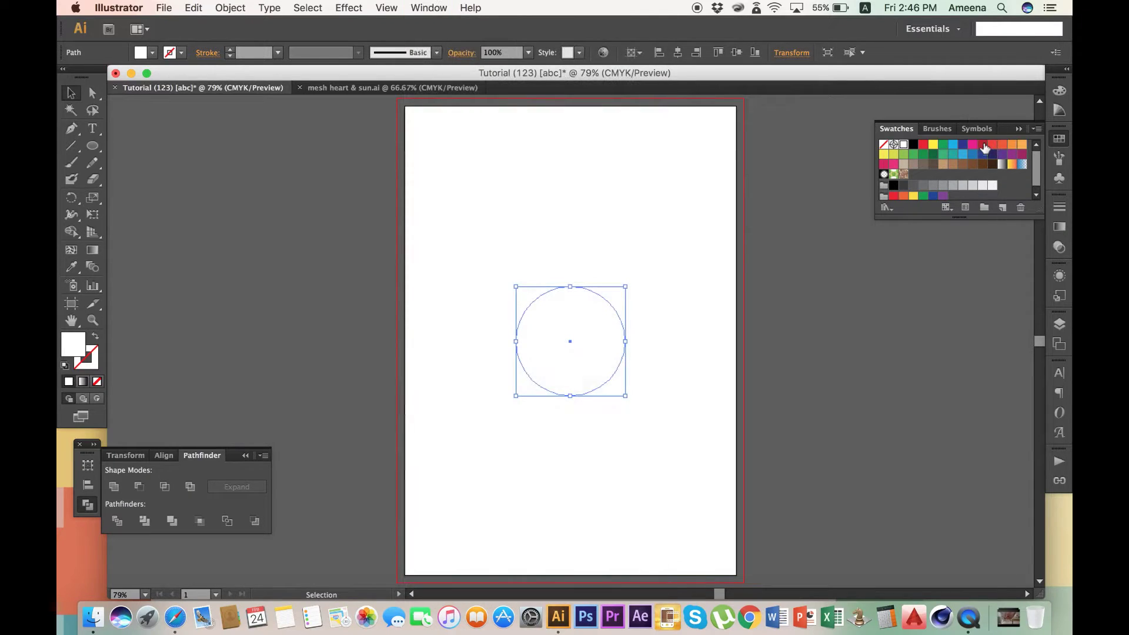
click(984, 146)
Step: Move the red circle straight up into the upper part of the artboard, keeping it horizontally centred
drag(565, 353, 588, 235)
click(678, 281)
click(711, 272)
key(super+z)
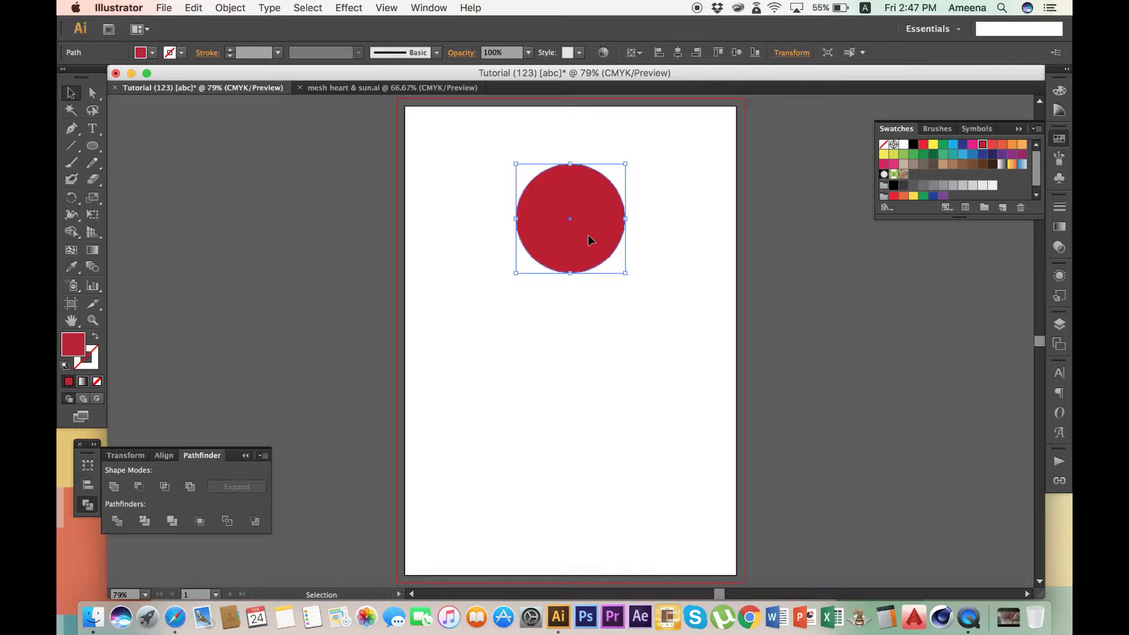
Step: Pull the circle's top anchor point down to about Y 7.08 cm and its bottom anchor point down to about Y 13.08 cm
key(a)
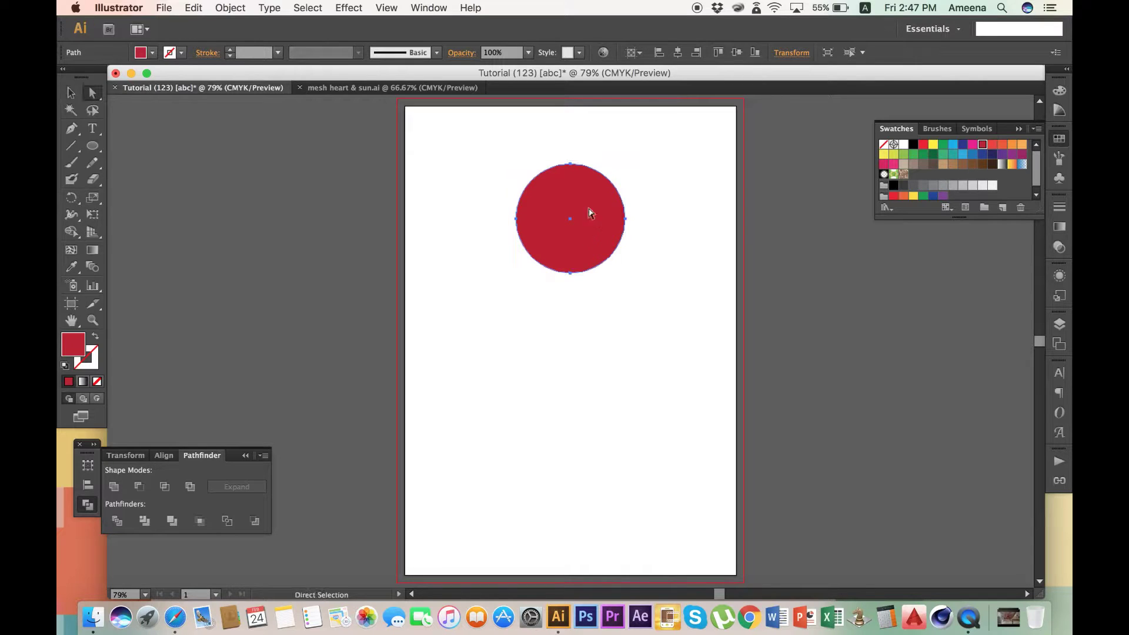
click(572, 167)
drag(572, 169, 571, 218)
drag(570, 272, 572, 314)
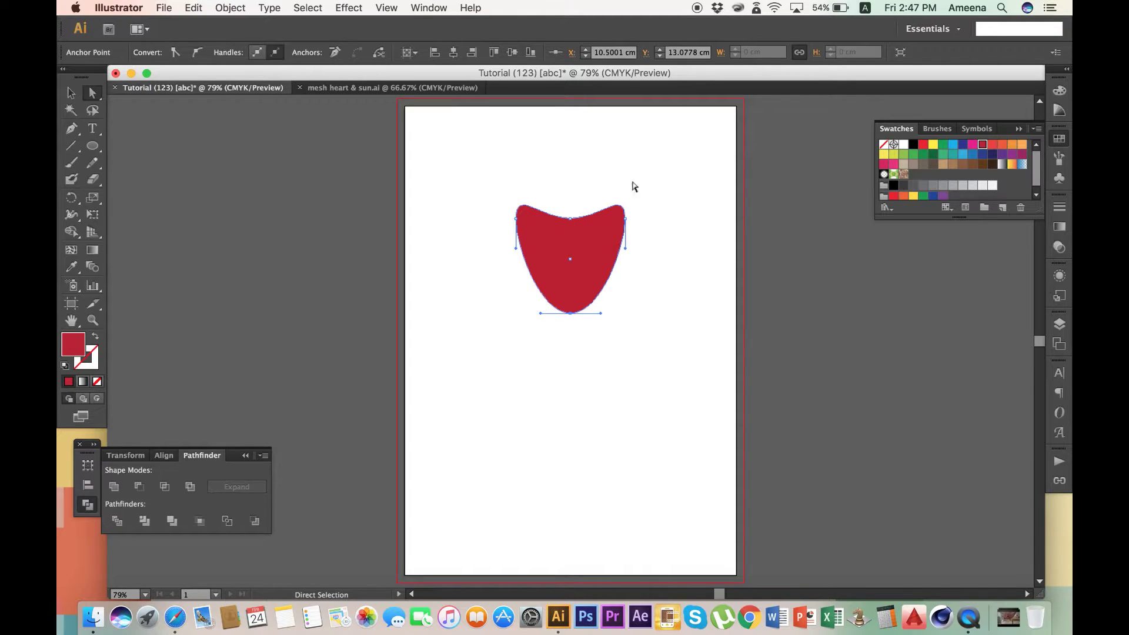
click(570, 221)
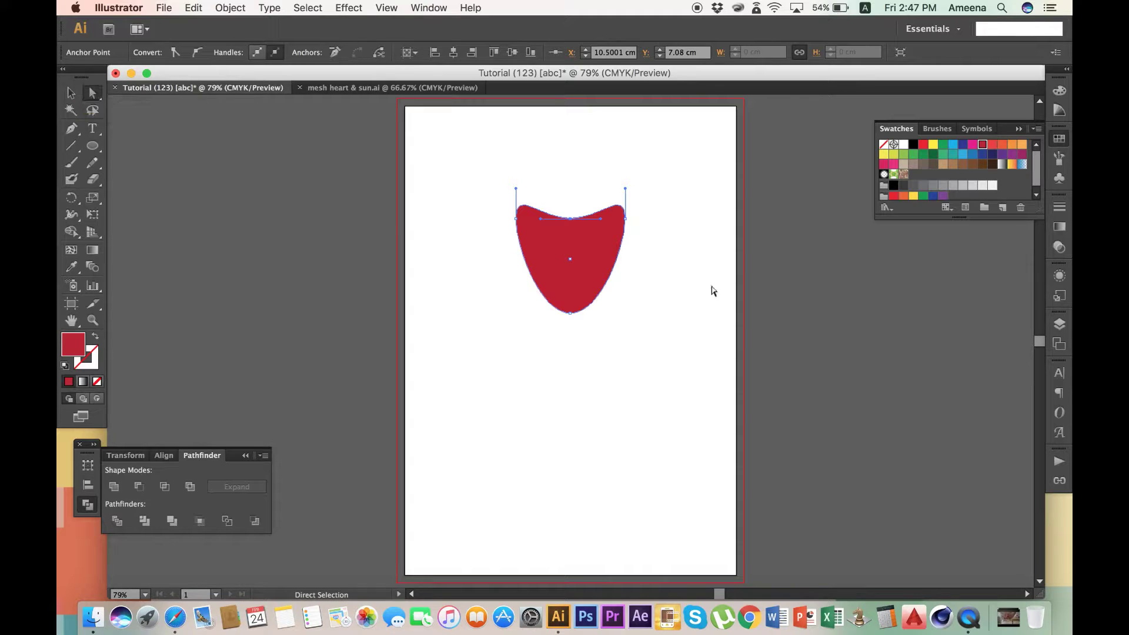
Step: Convert the right handle of the shape's top centre anchor point and point it straight up to round the right lobe
click(570, 220)
key(v)
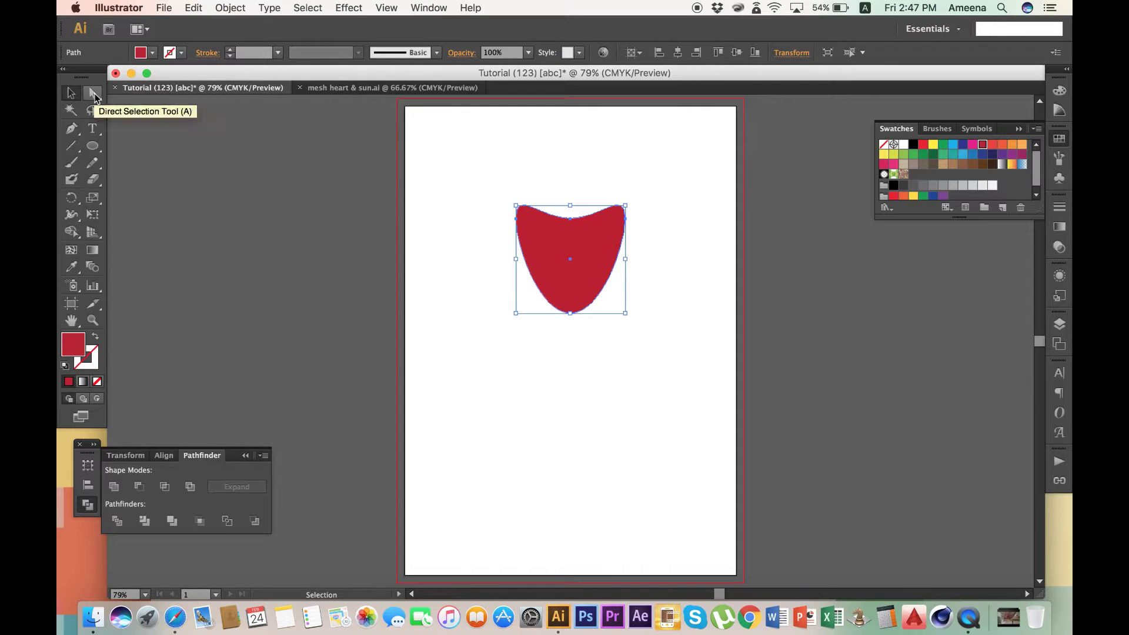
click(93, 94)
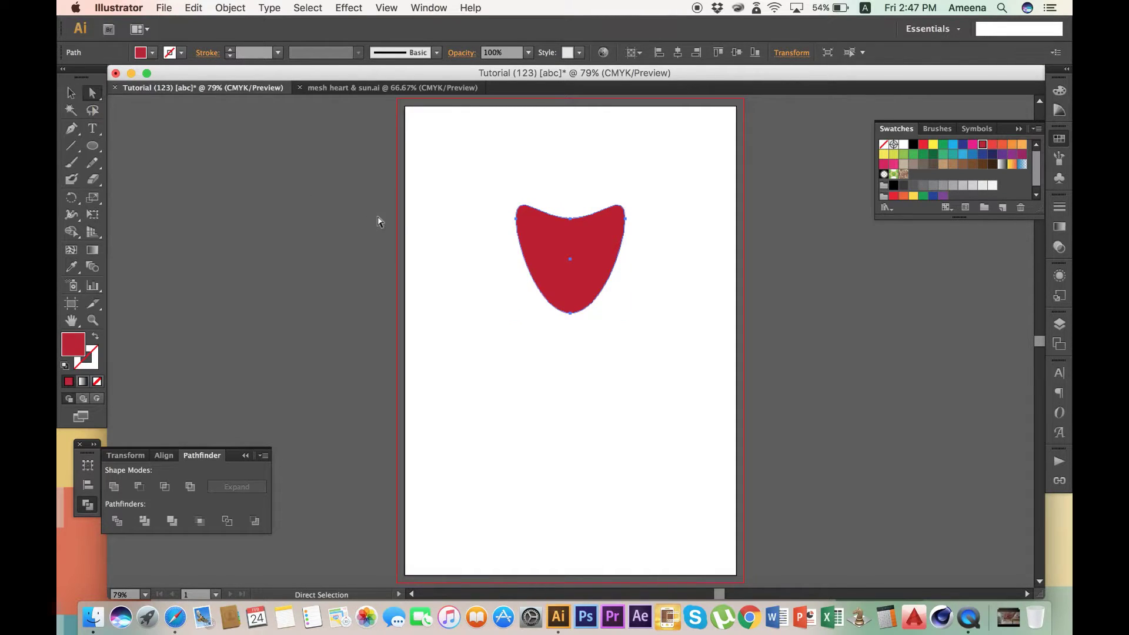
click(569, 221)
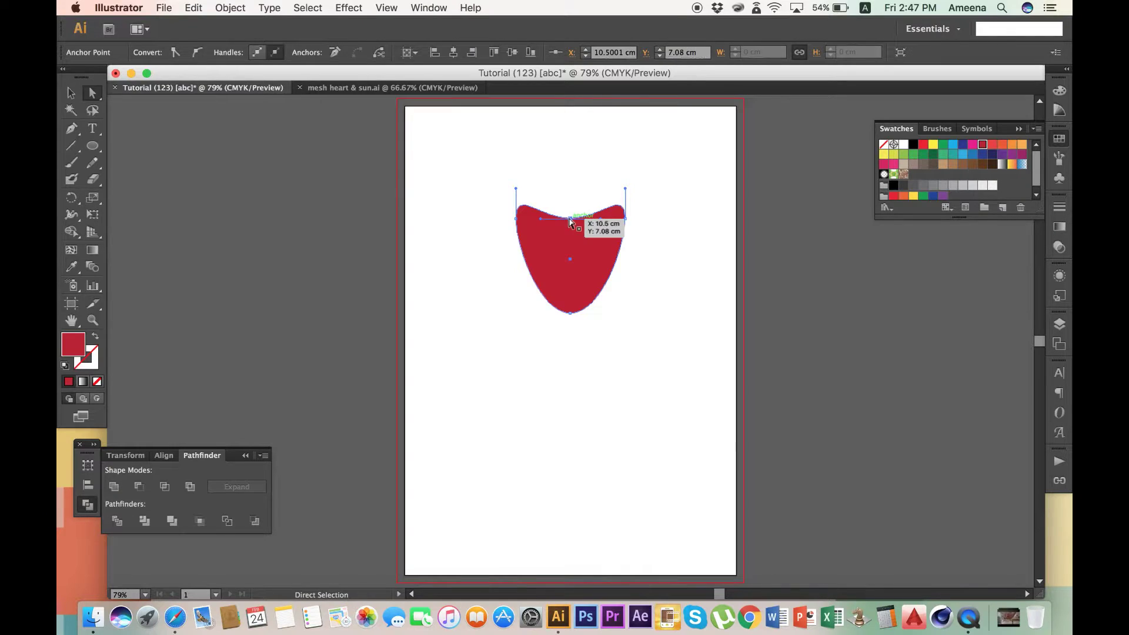
key(shift+c)
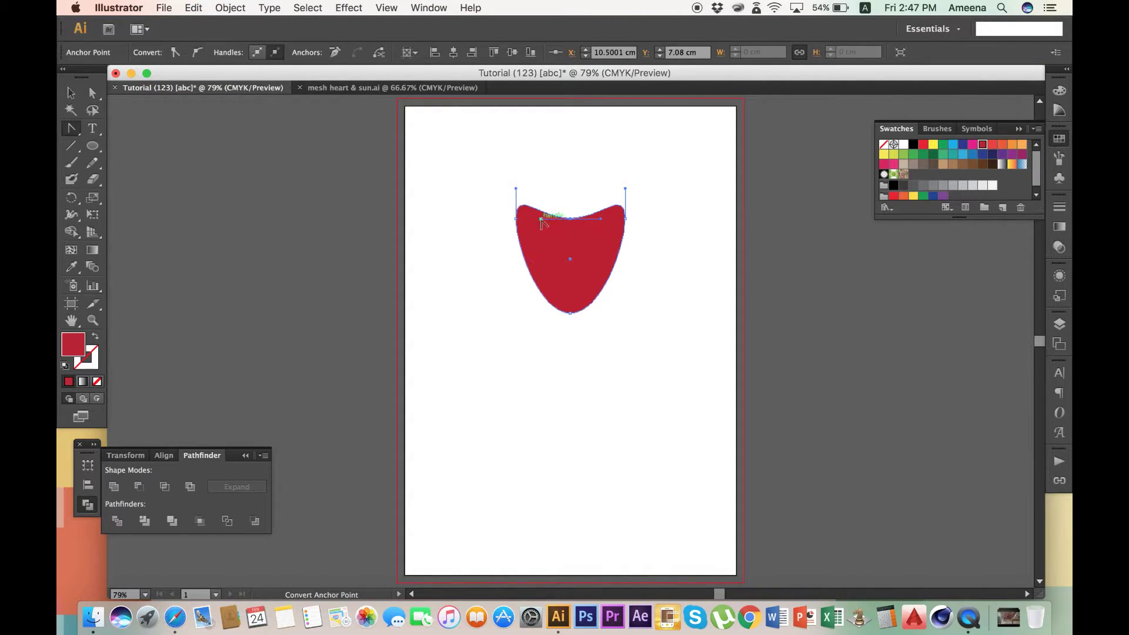
drag(601, 219, 572, 190)
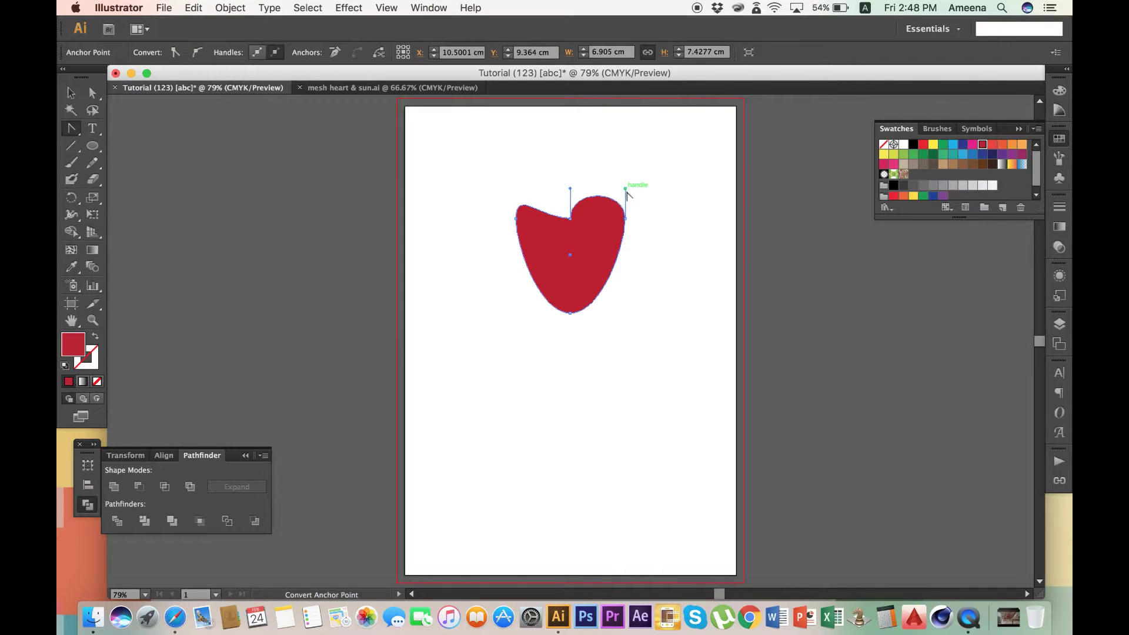
Step: Point the left handle of the top centre anchor point straight up as well to round the left lobe
key(a)
click(571, 219)
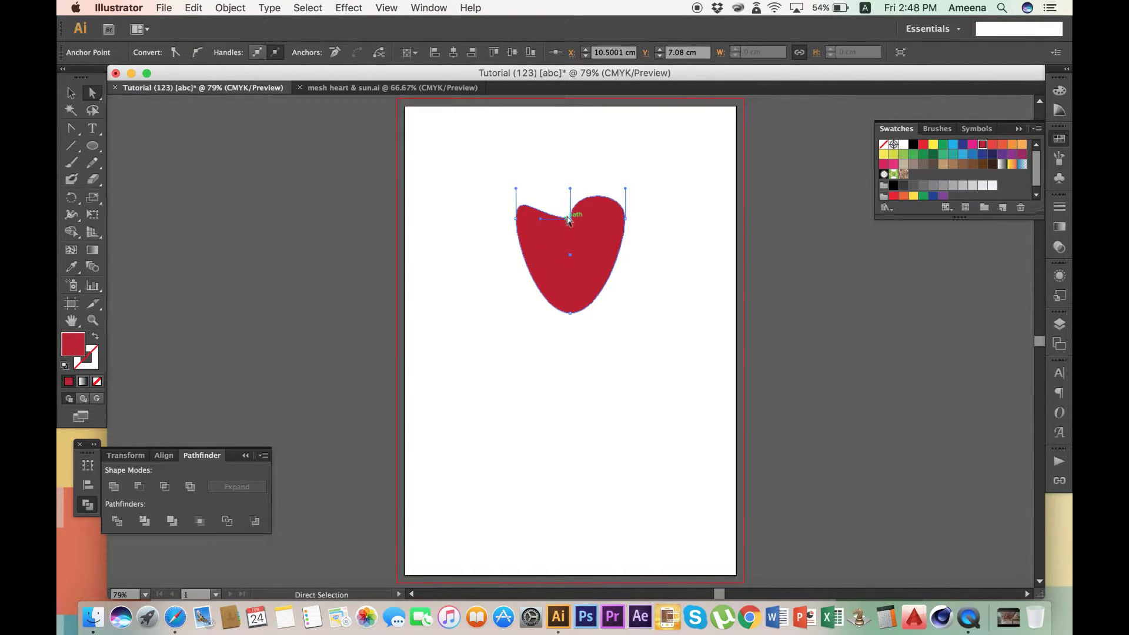
key(shift+c)
drag(541, 218, 574, 192)
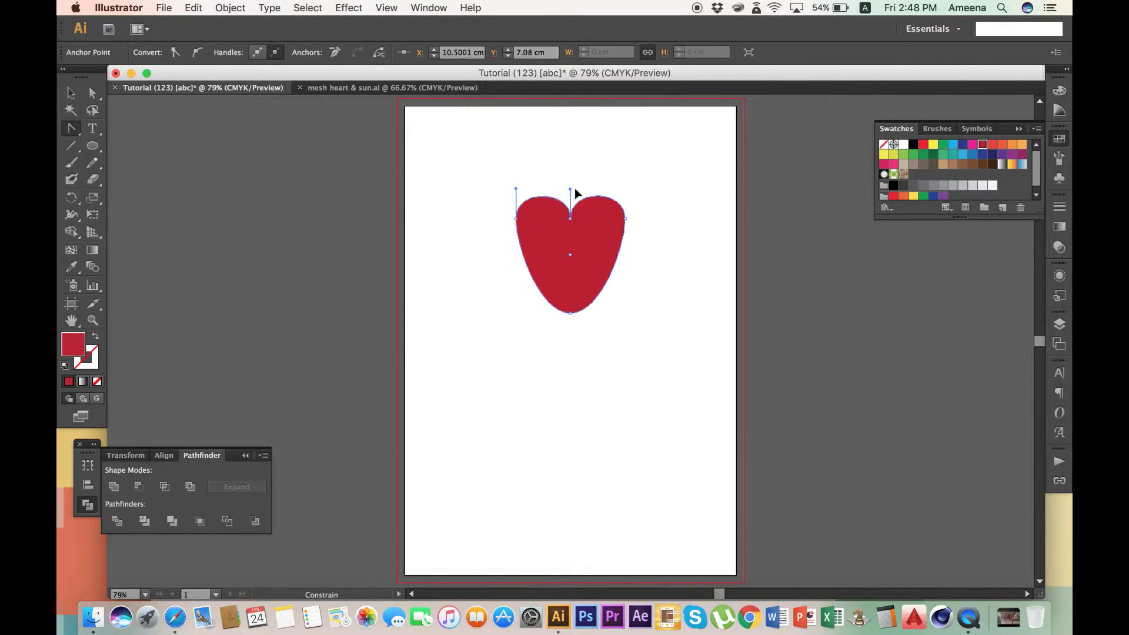
Step: Convert the heart's bottom anchor point to a sharp corner and move it straight up to shorten the heart
key(a)
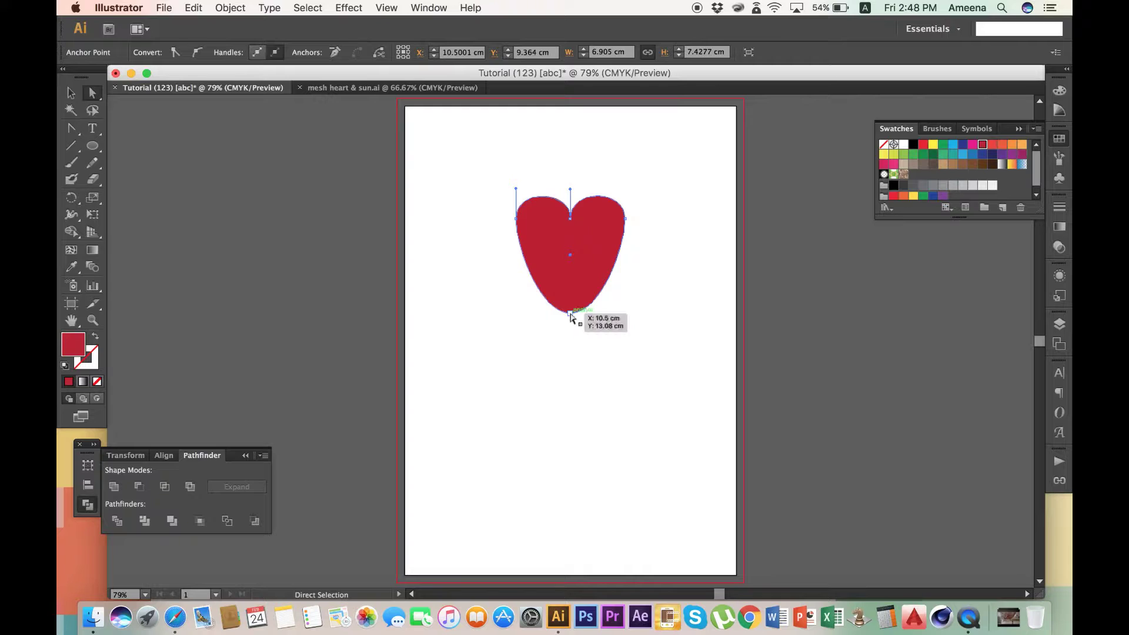
click(570, 313)
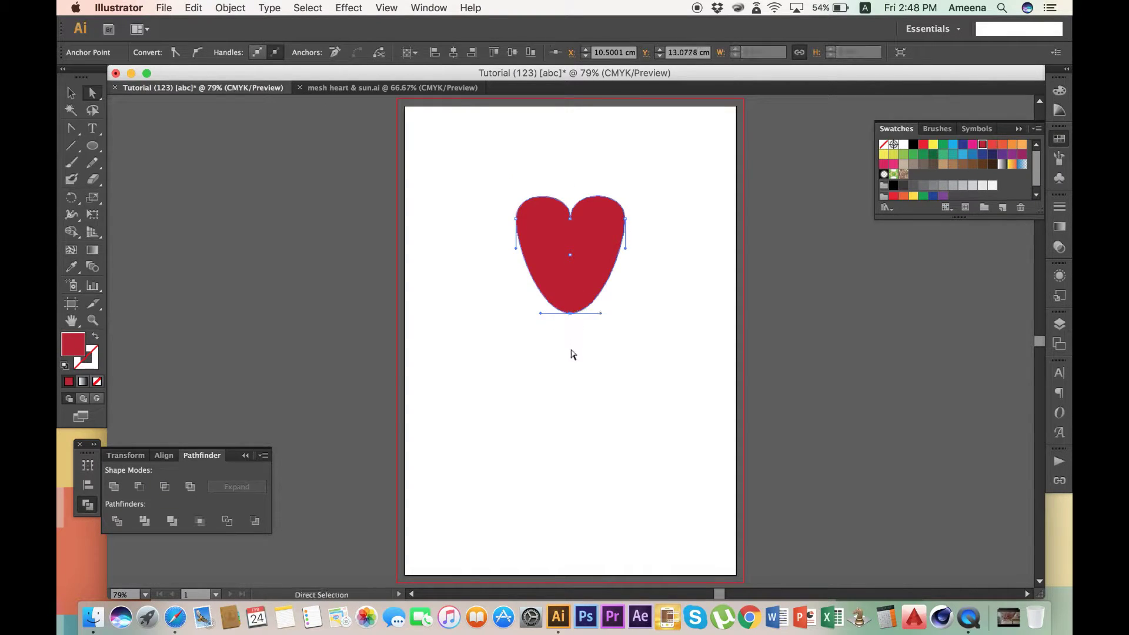
key(shift+c)
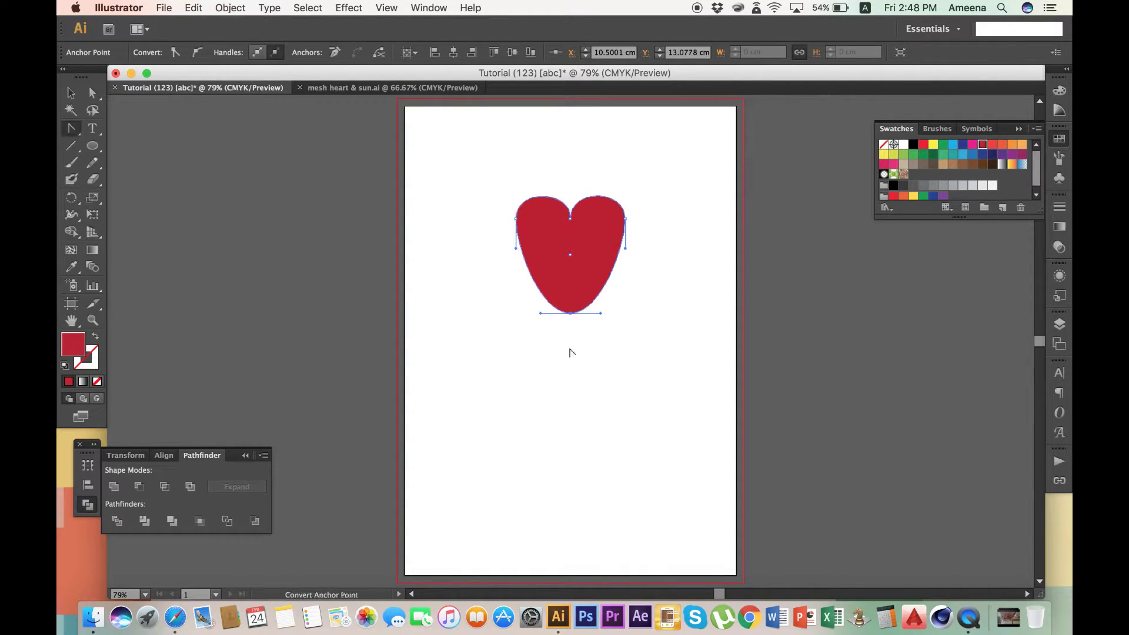
click(570, 314)
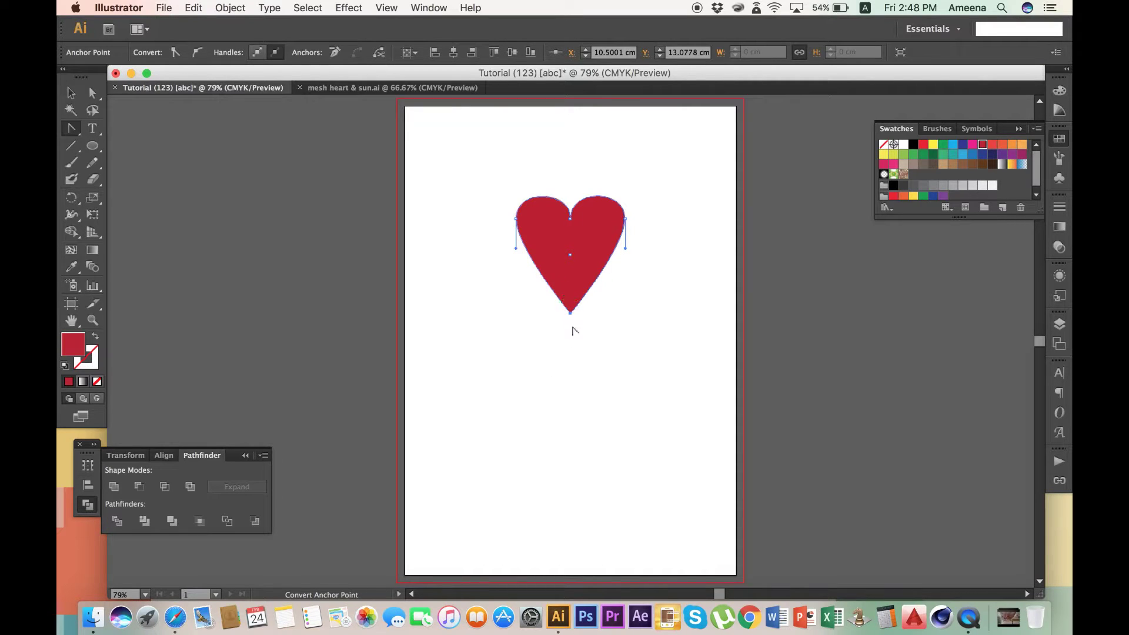
key(a)
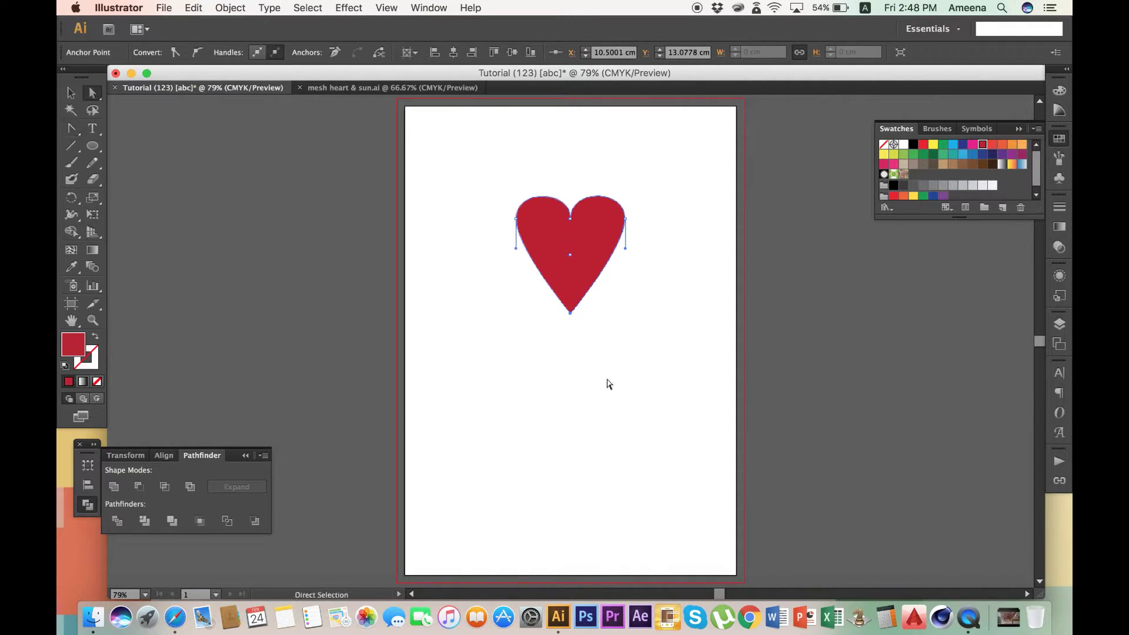
drag(571, 313, 572, 288)
click(597, 310)
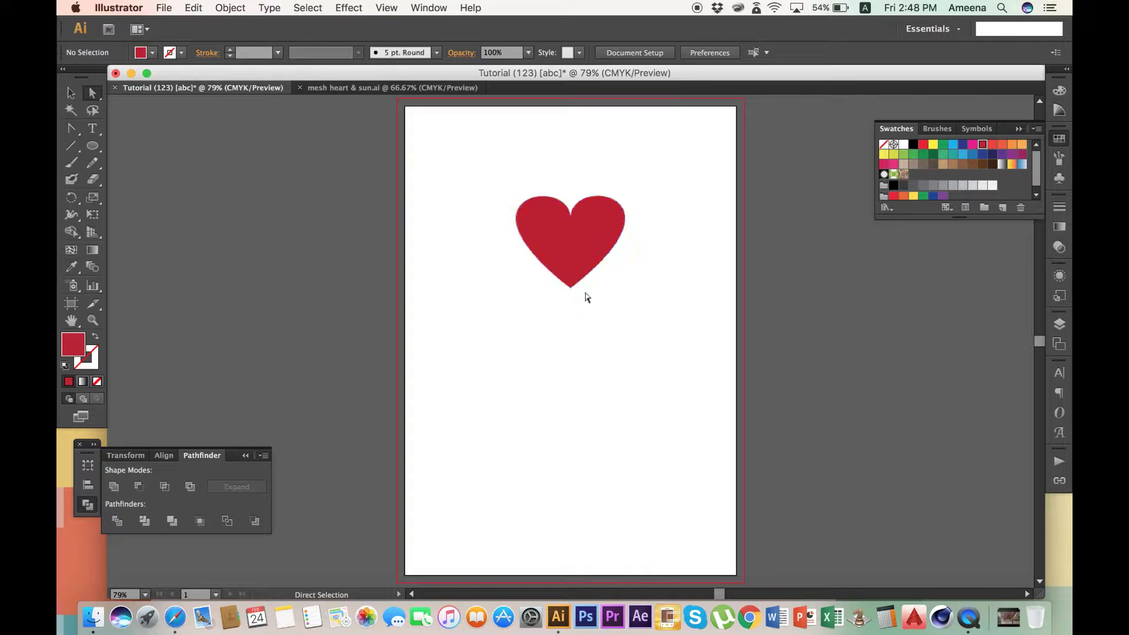
Step: Stretch the whole heart slightly taller by its upper edge, keeping its width and bottom tip in place
click(577, 233)
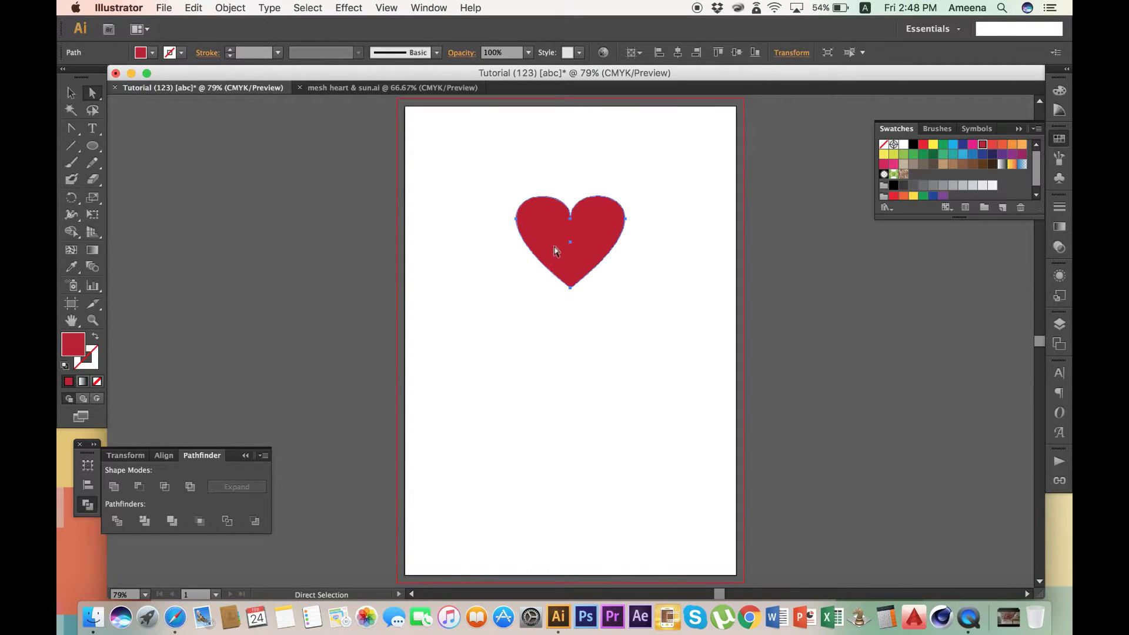
key(v)
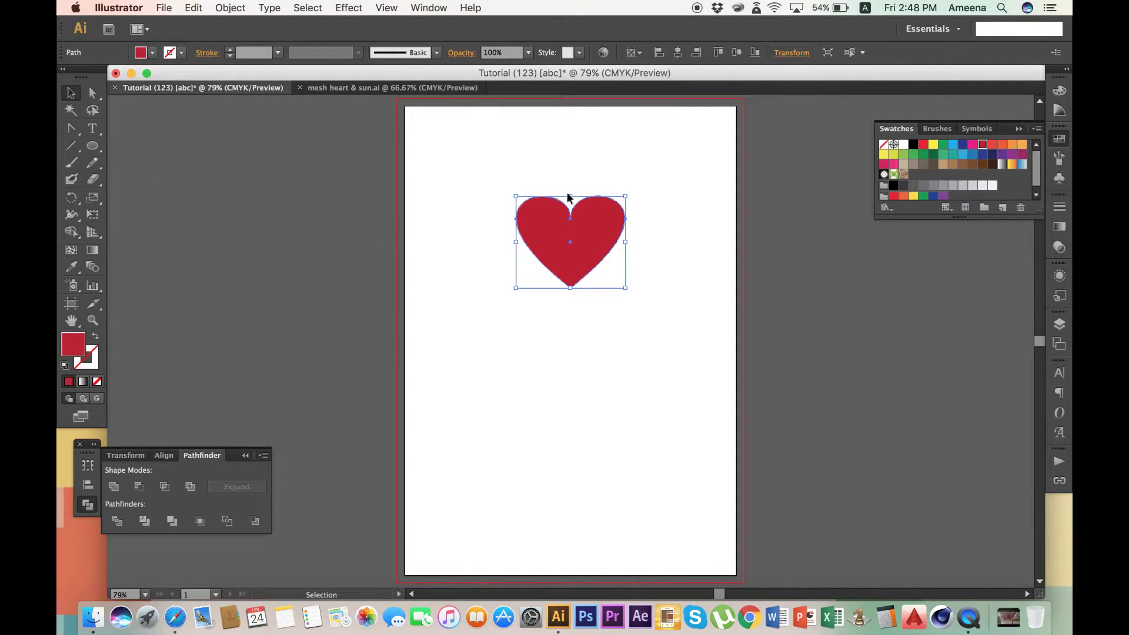
drag(570, 198, 571, 184)
click(640, 242)
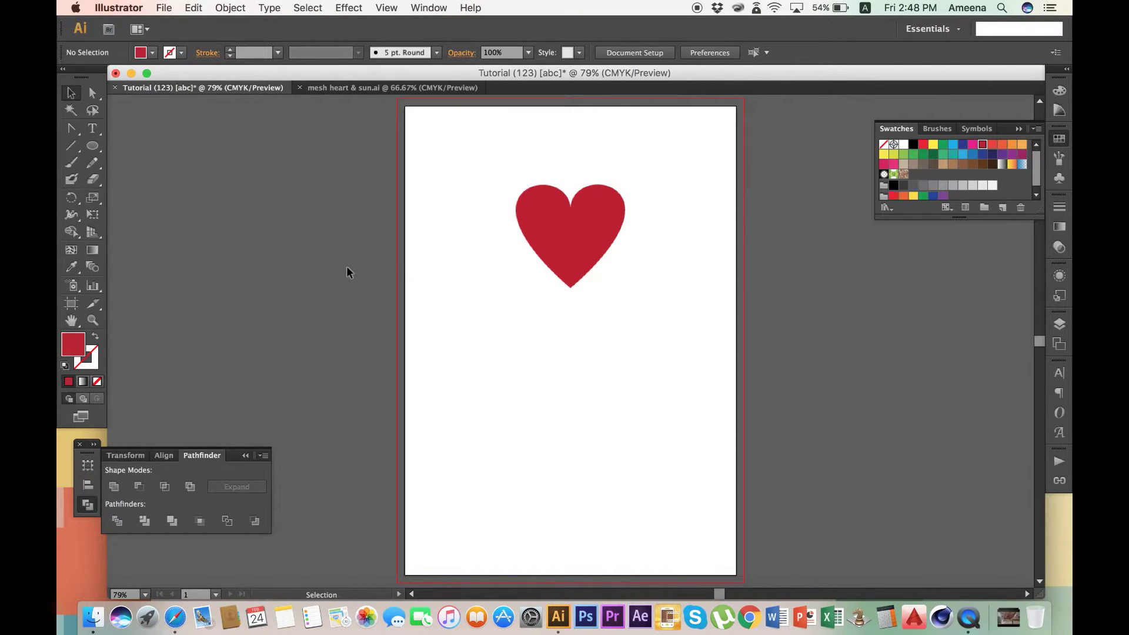
key(m)
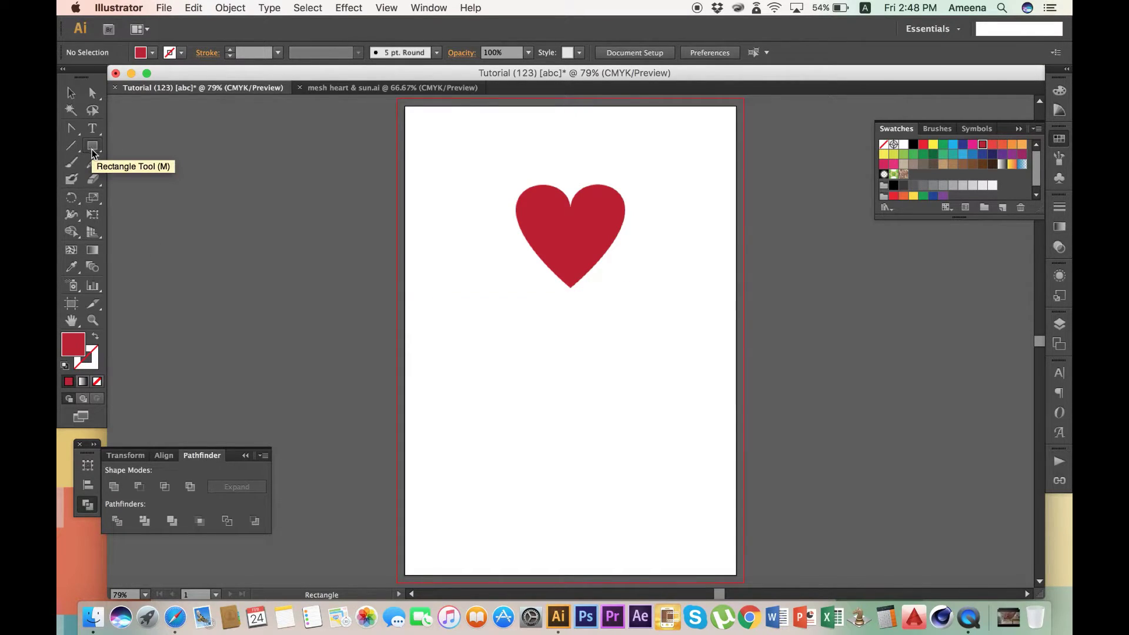
key(k)
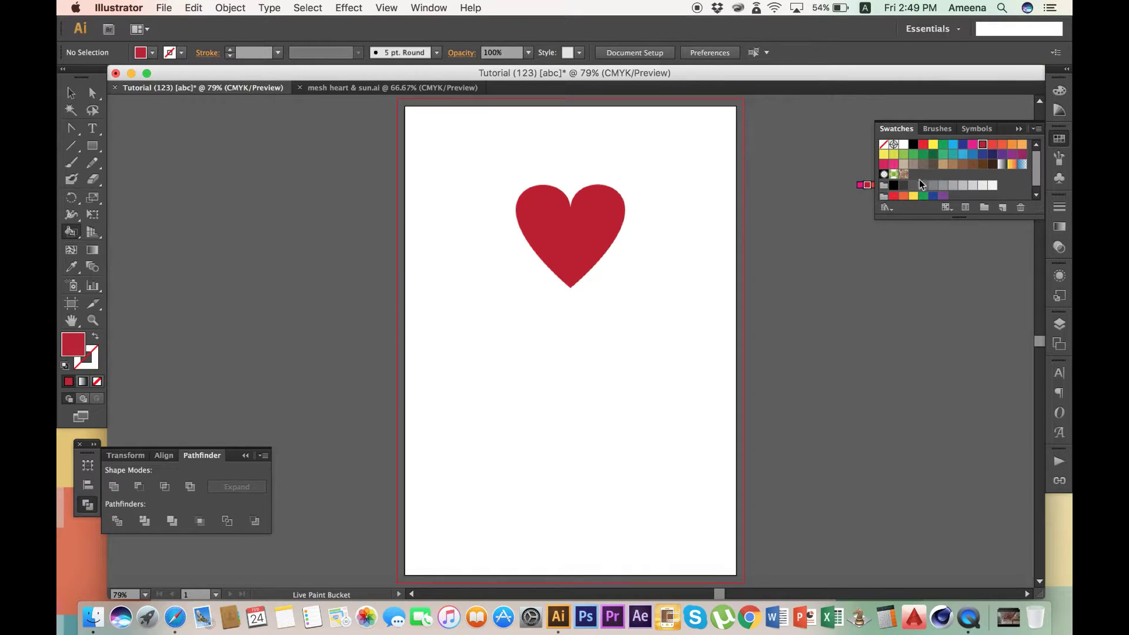
click(582, 246)
click(723, 418)
super+click(588, 223)
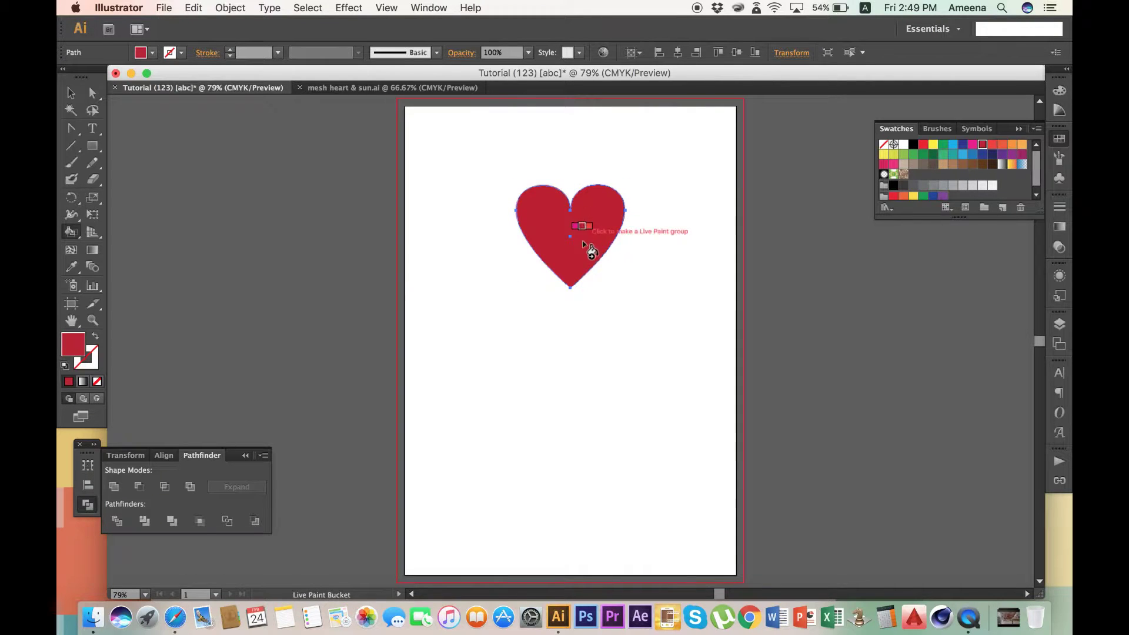
click(585, 238)
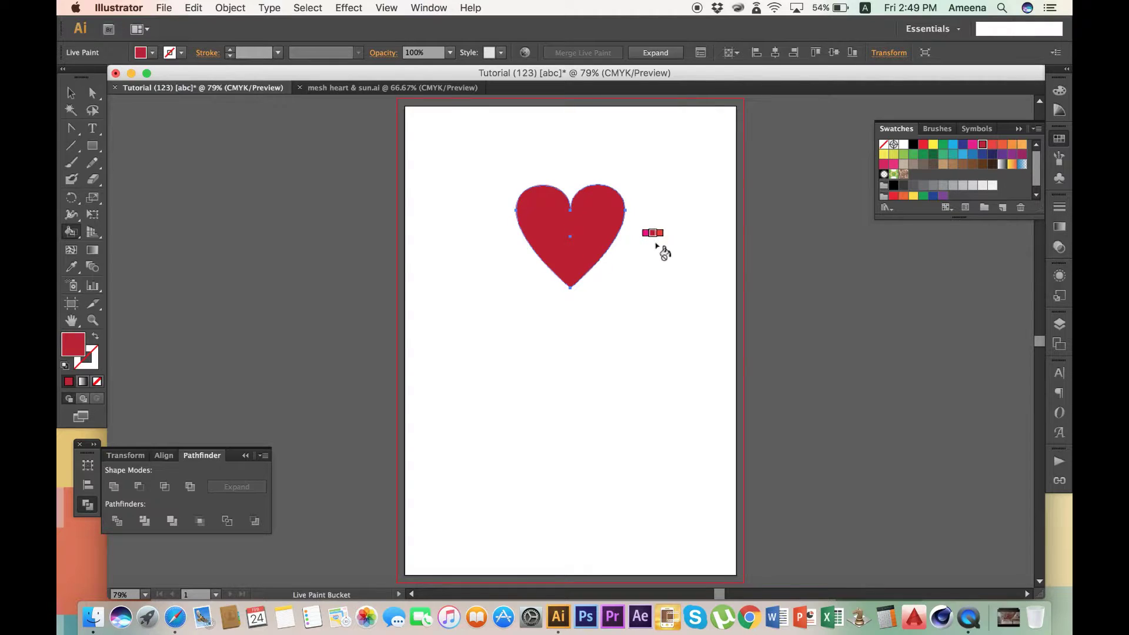
key(super)
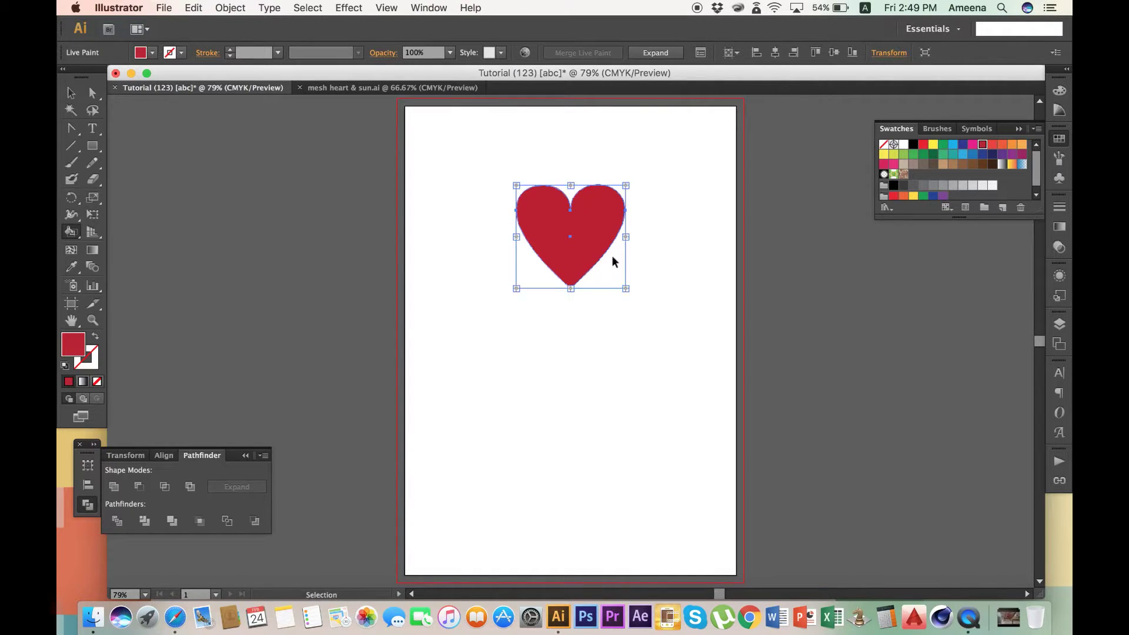
key(a)
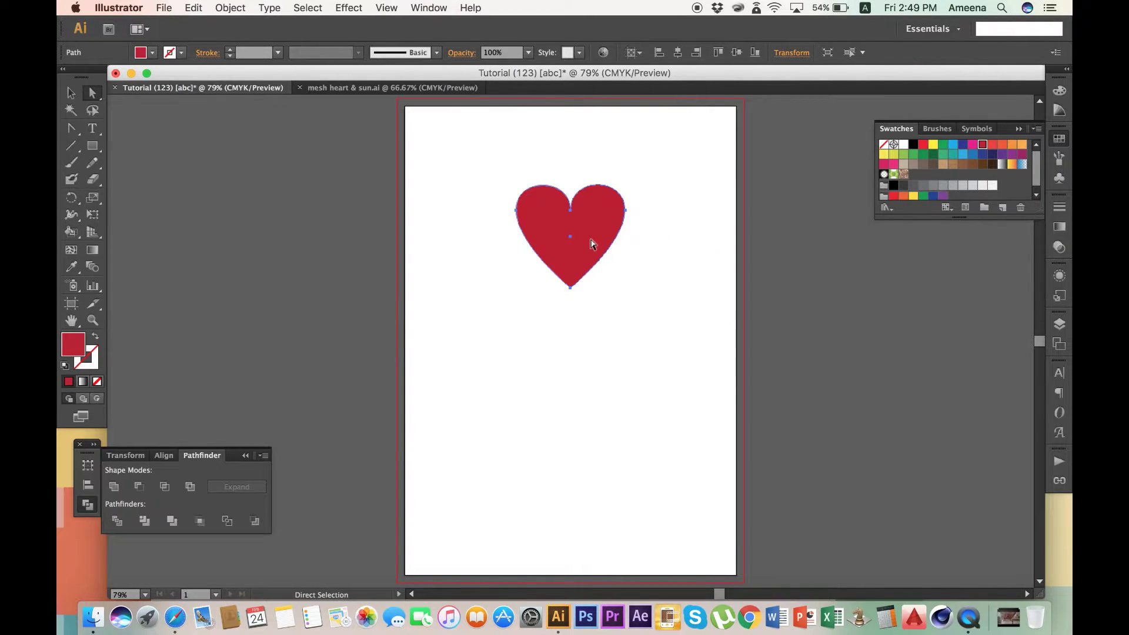
Step: Add a mesh point inside the heart at about X 11.3 cm, Y 8.65 cm and bend the mesh line to its lower left
click(71, 251)
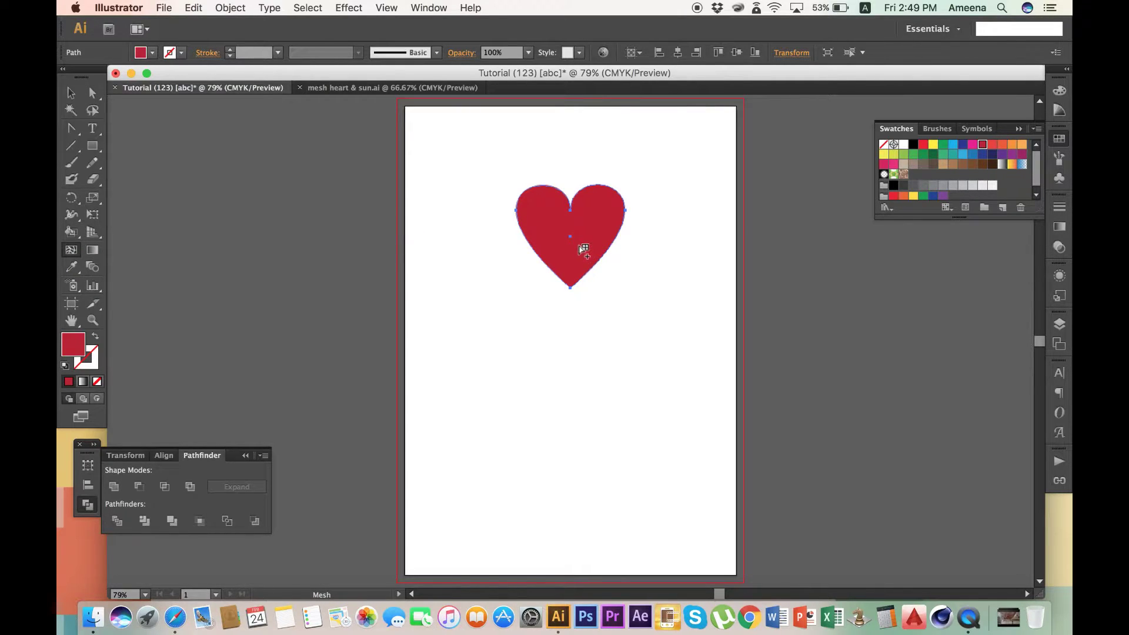
click(582, 244)
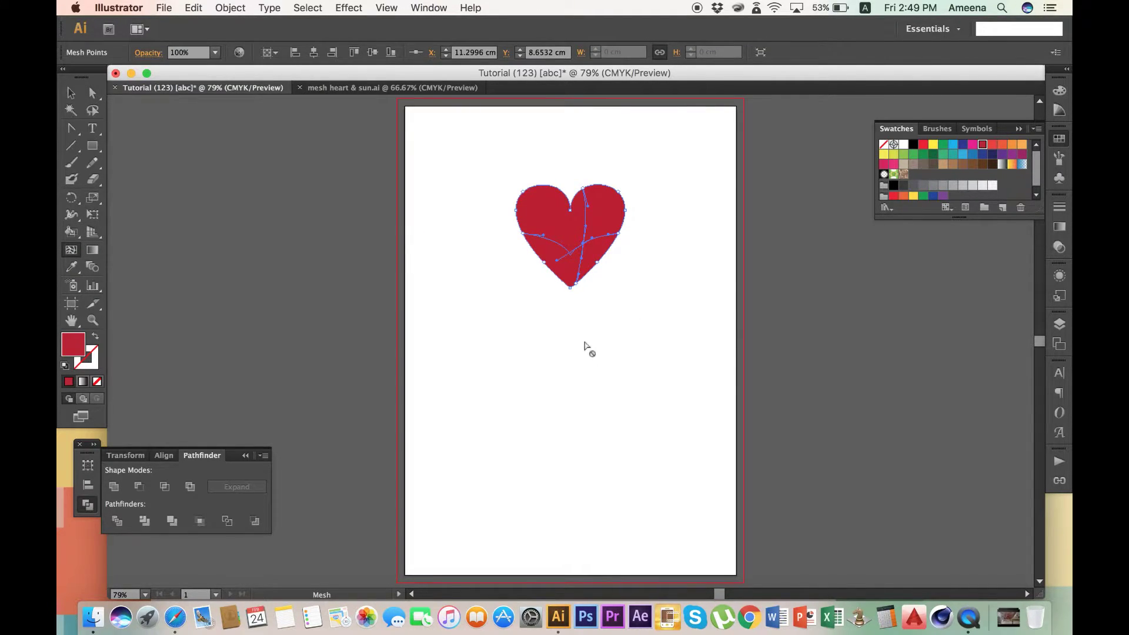
key(a)
mouse_move(555, 262)
mouse_down()
mouse_move(572, 260)
mouse_move(557, 268)
mouse_move(537, 253)
mouse_move(573, 257)
mouse_move(544, 265)
mouse_move(573, 258)
mouse_move(563, 263)
mouse_up()
key(shift+c)
drag(566, 249, 562, 254)
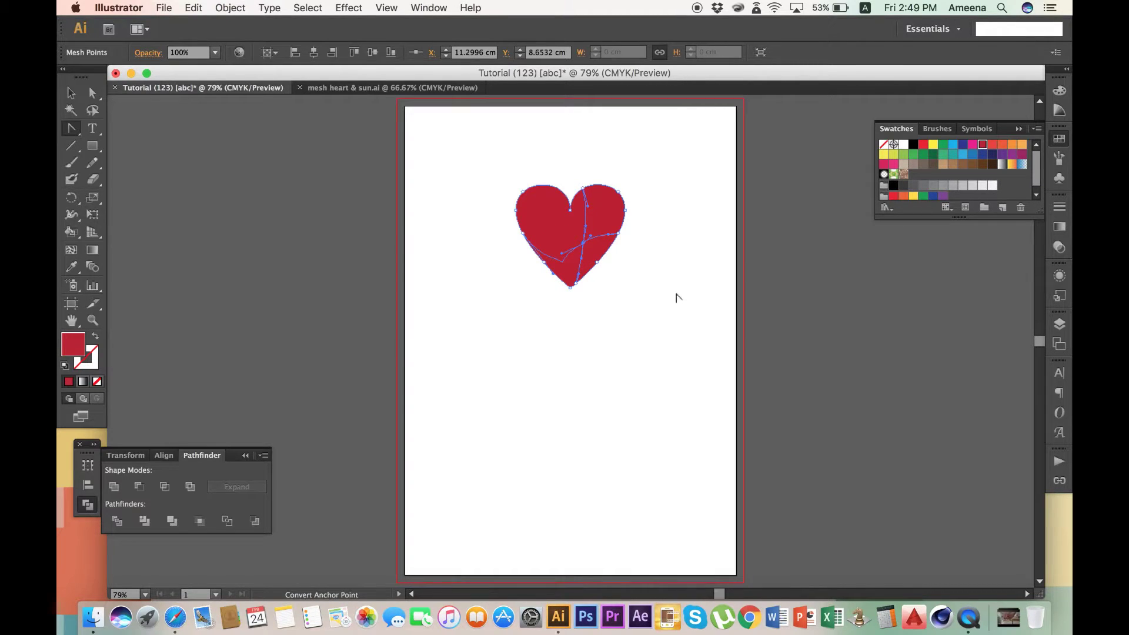
Step: Switch the colour sliders to HSB and lighten the heart's inner mesh point to saturation 72% and brightness 91%
key(a)
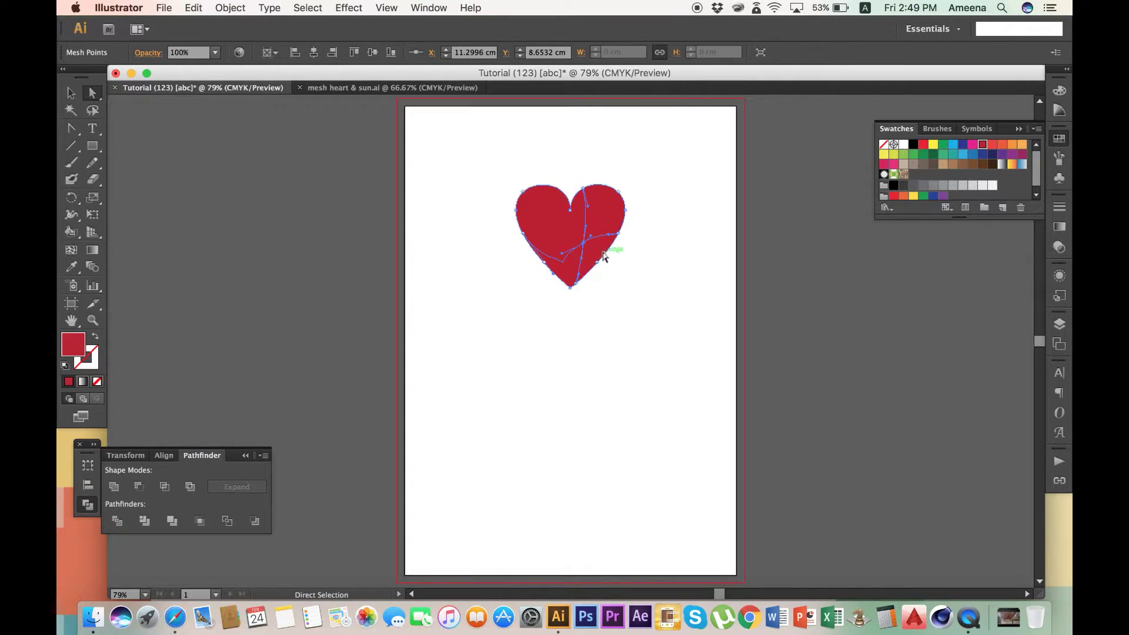
click(584, 248)
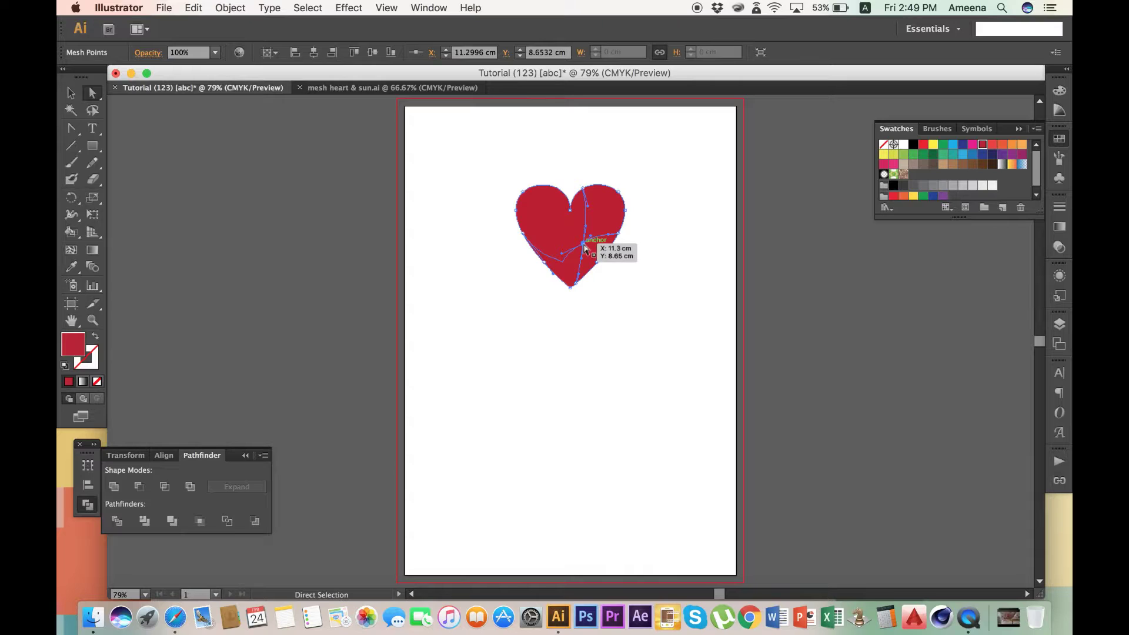
click(93, 94)
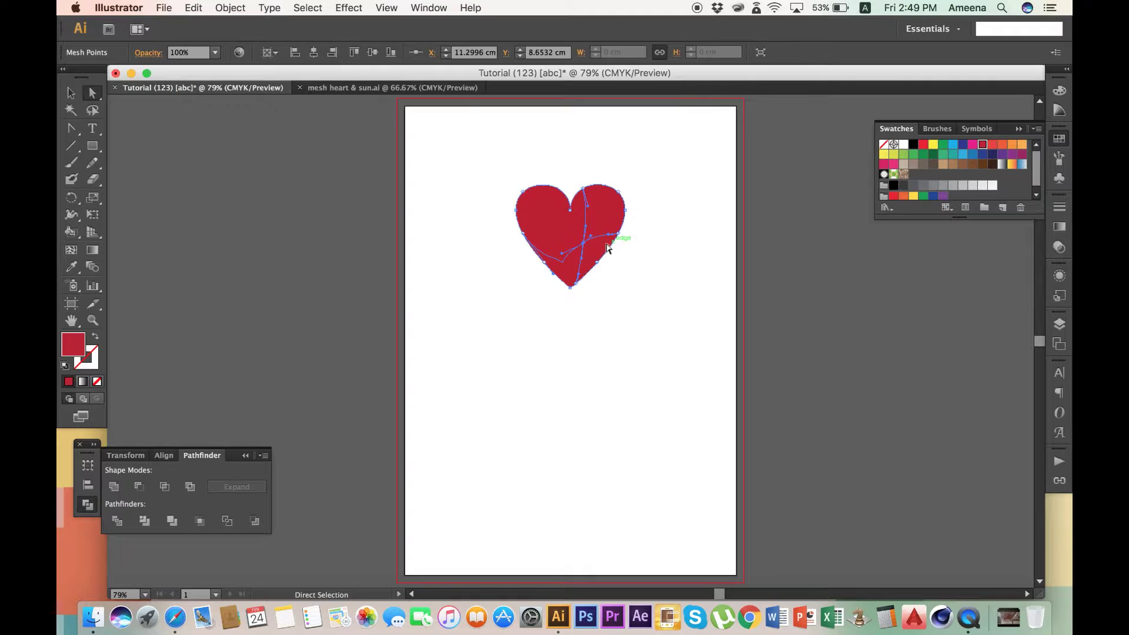
click(1060, 89)
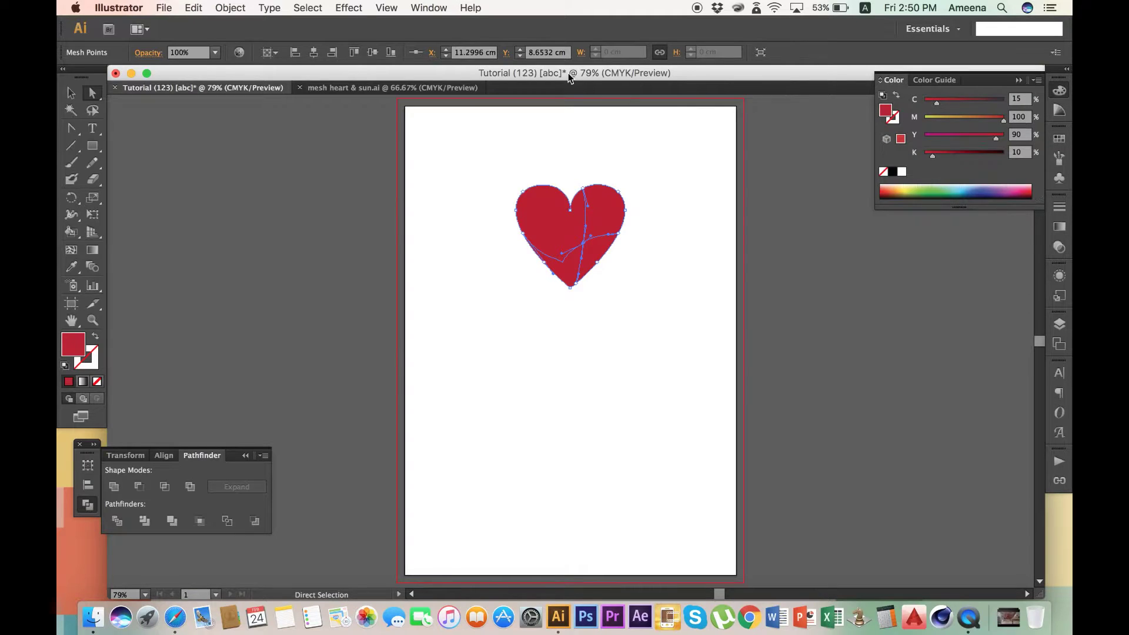
click(429, 8)
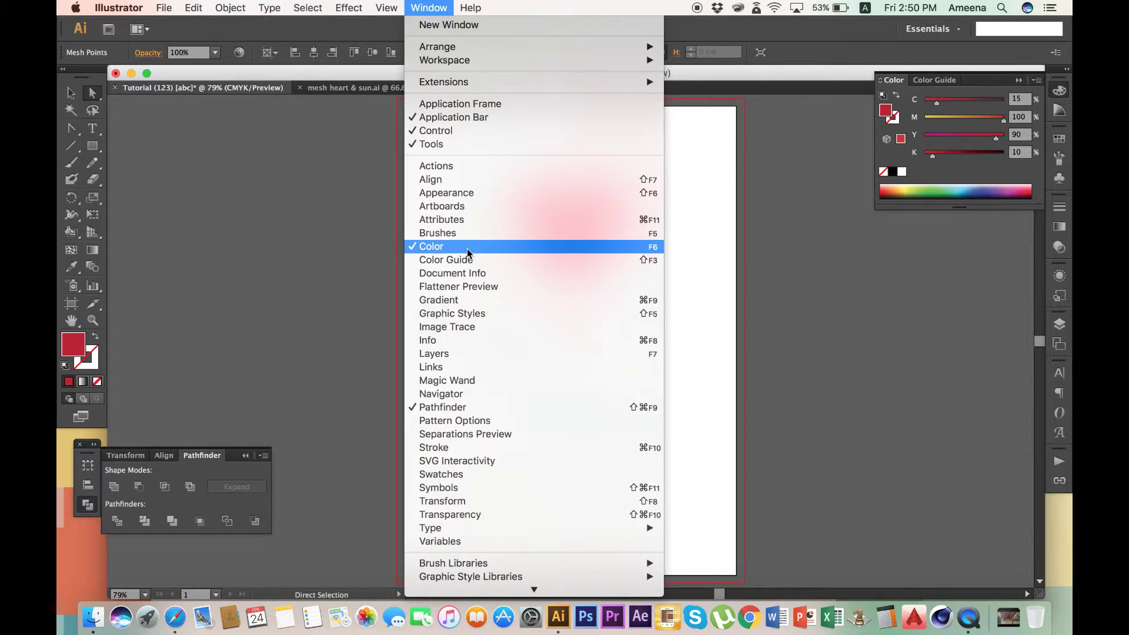
click(1038, 85)
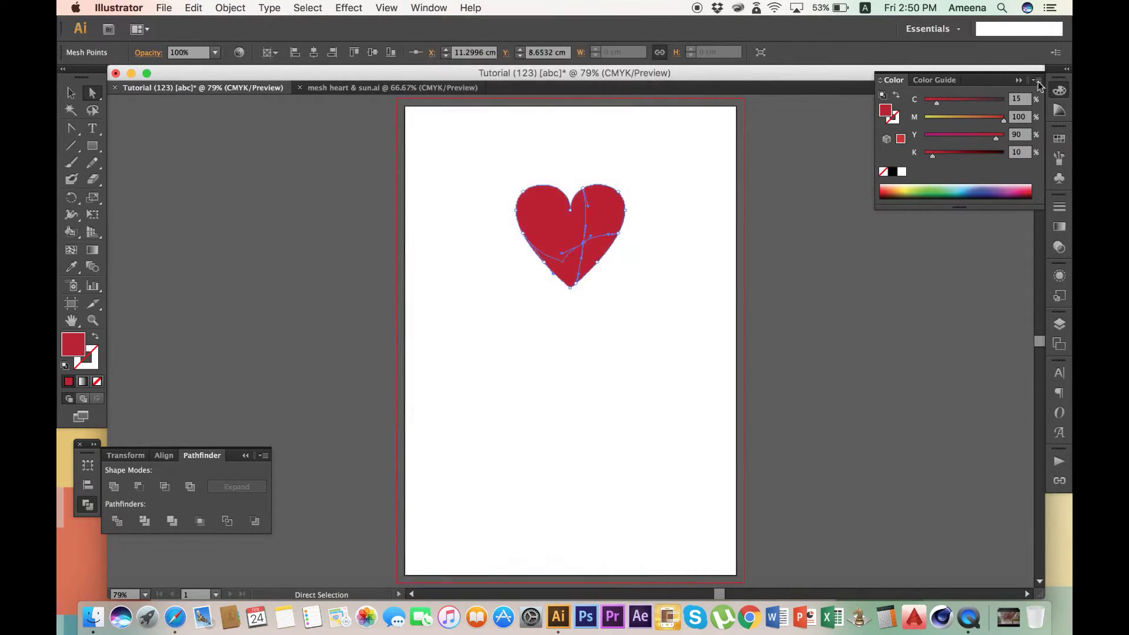
click(1037, 82)
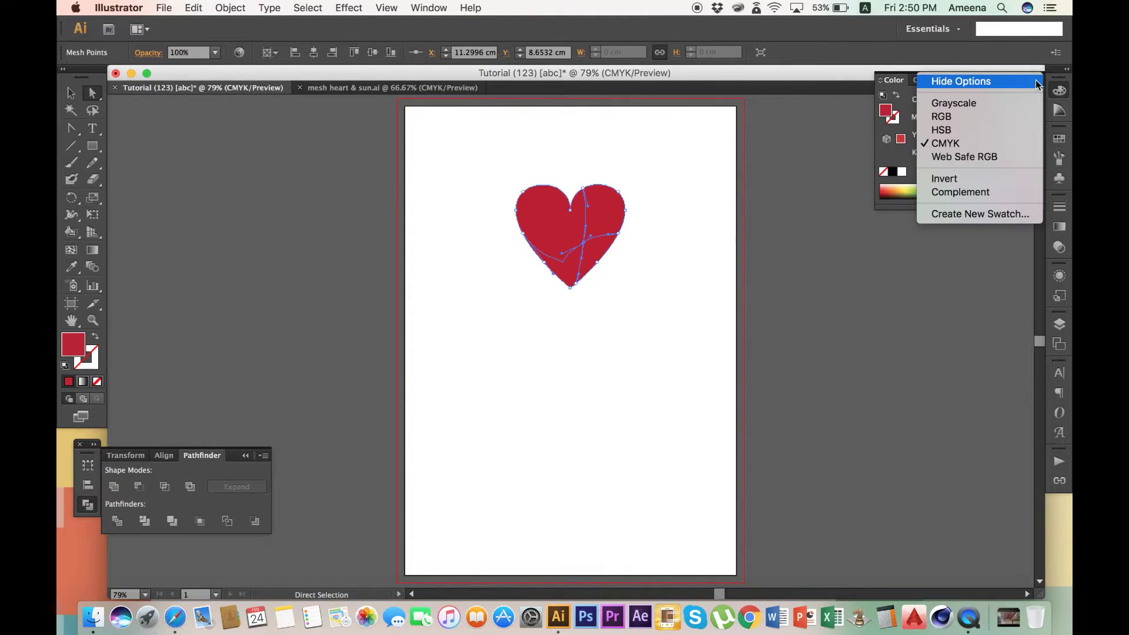
click(971, 131)
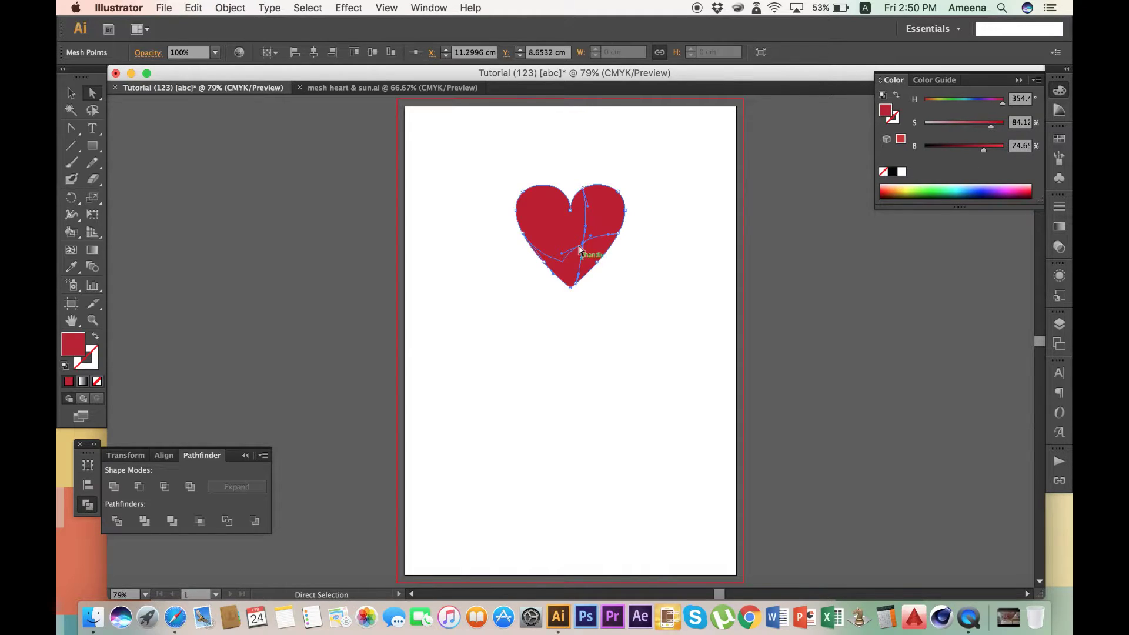
drag(993, 129, 998, 150)
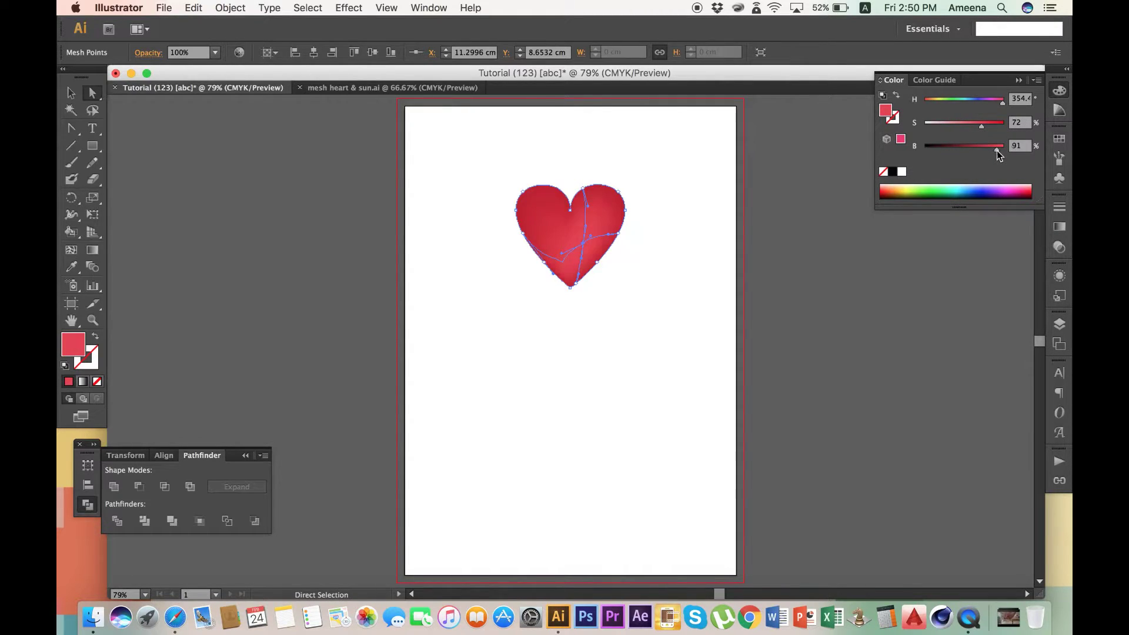
click(695, 257)
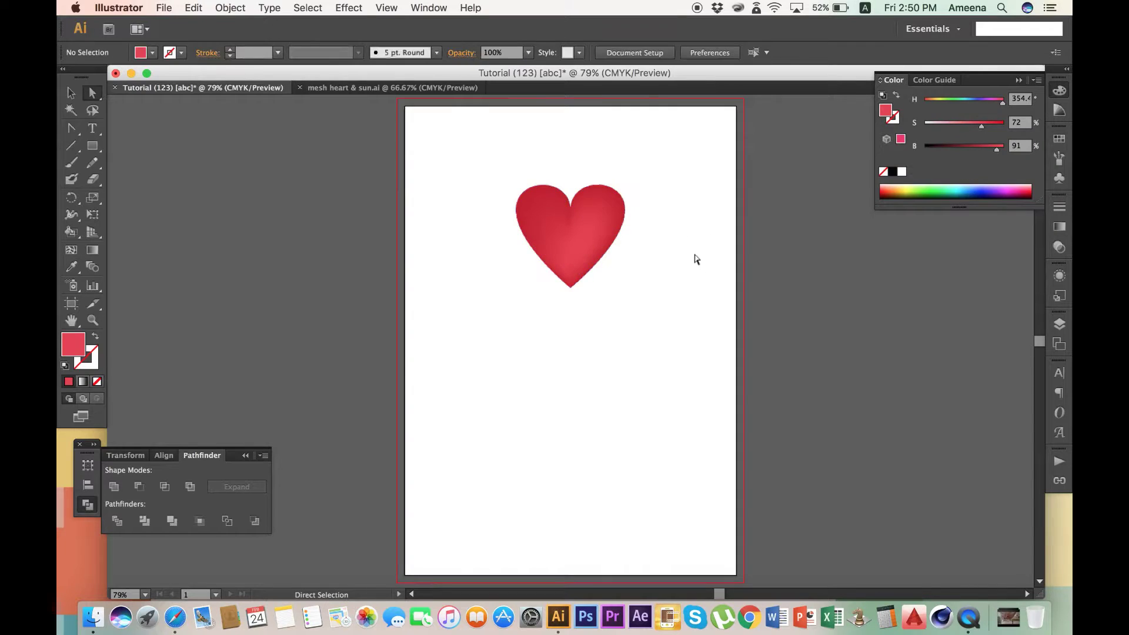
Step: Add a mesh point in the heart's left lobe at about X 8.6 cm, Y 6.3 cm and darken it to brightness 57%, saturation 89%
key(u)
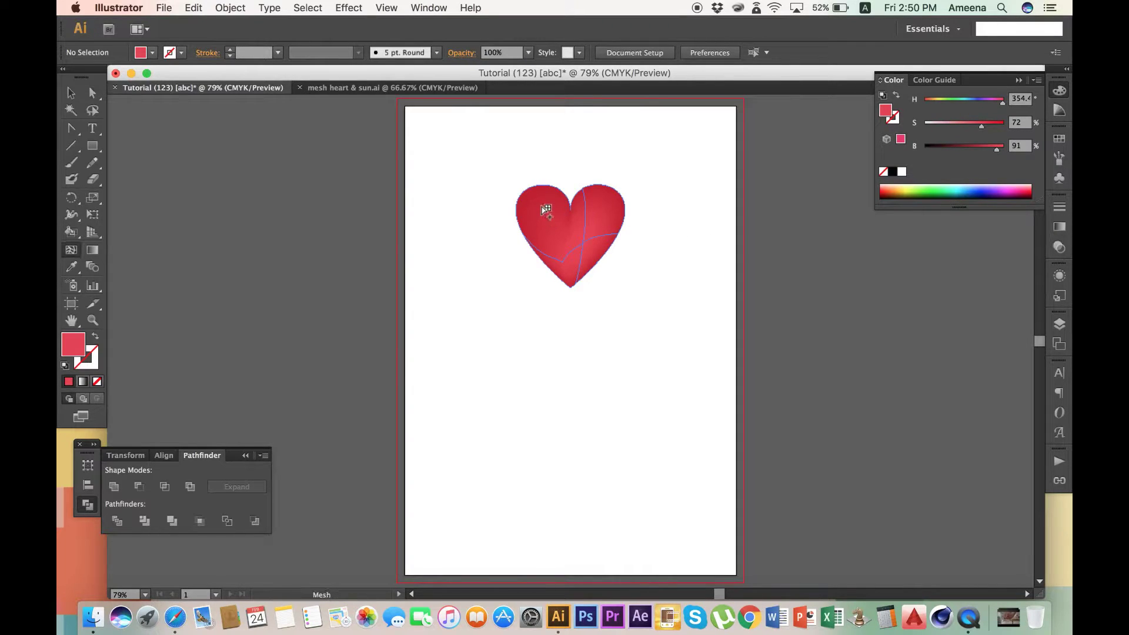
click(540, 206)
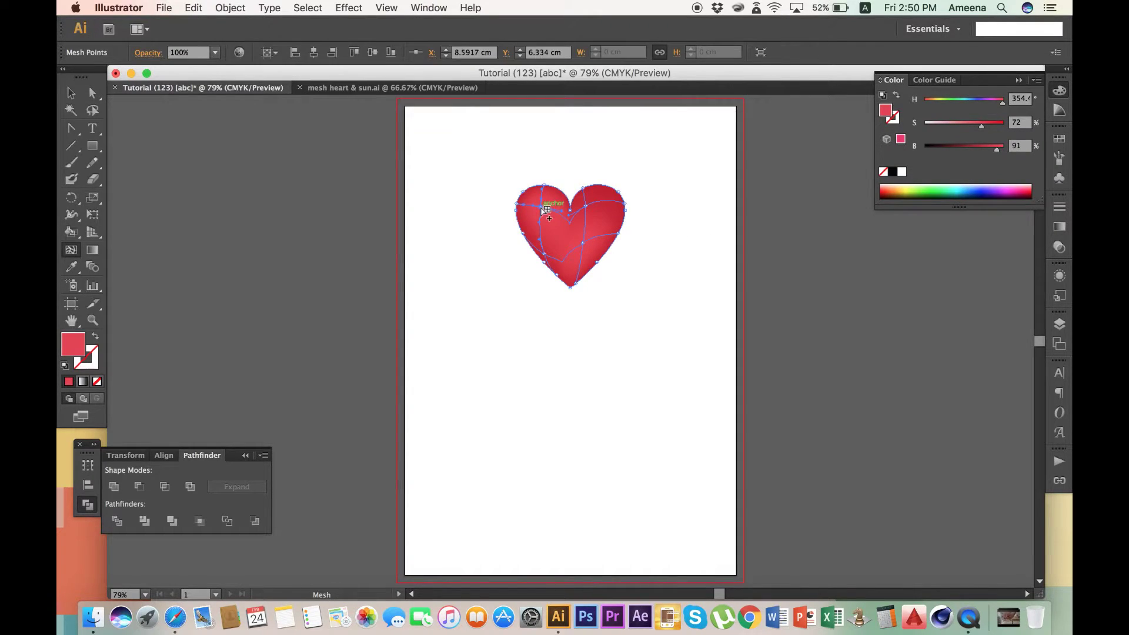
click(970, 150)
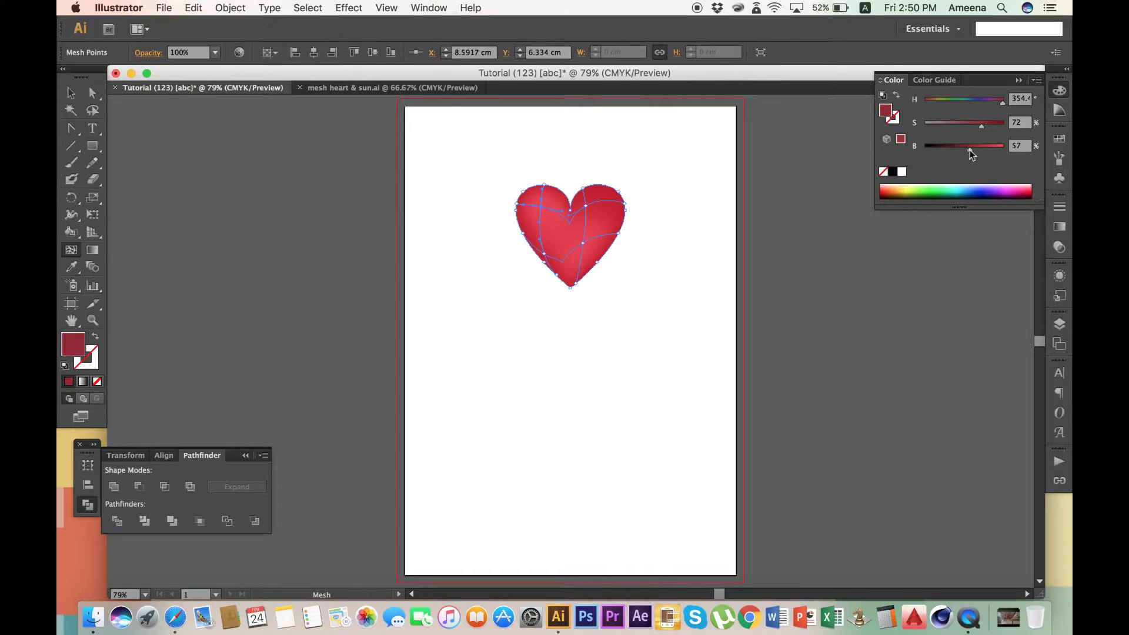
click(997, 126)
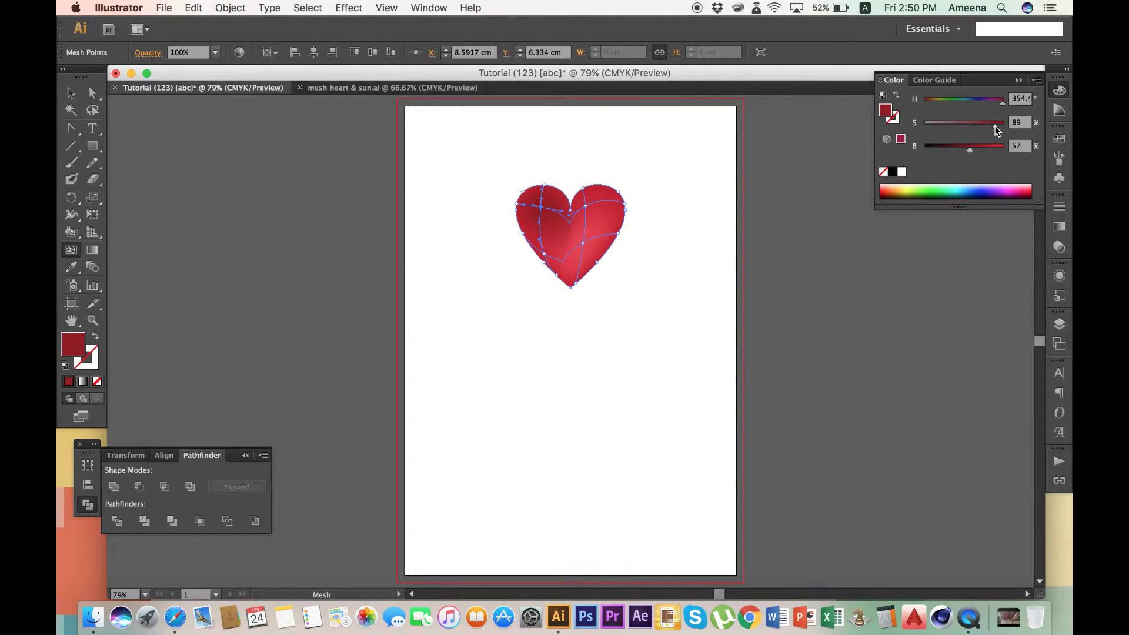
key(a)
click(705, 212)
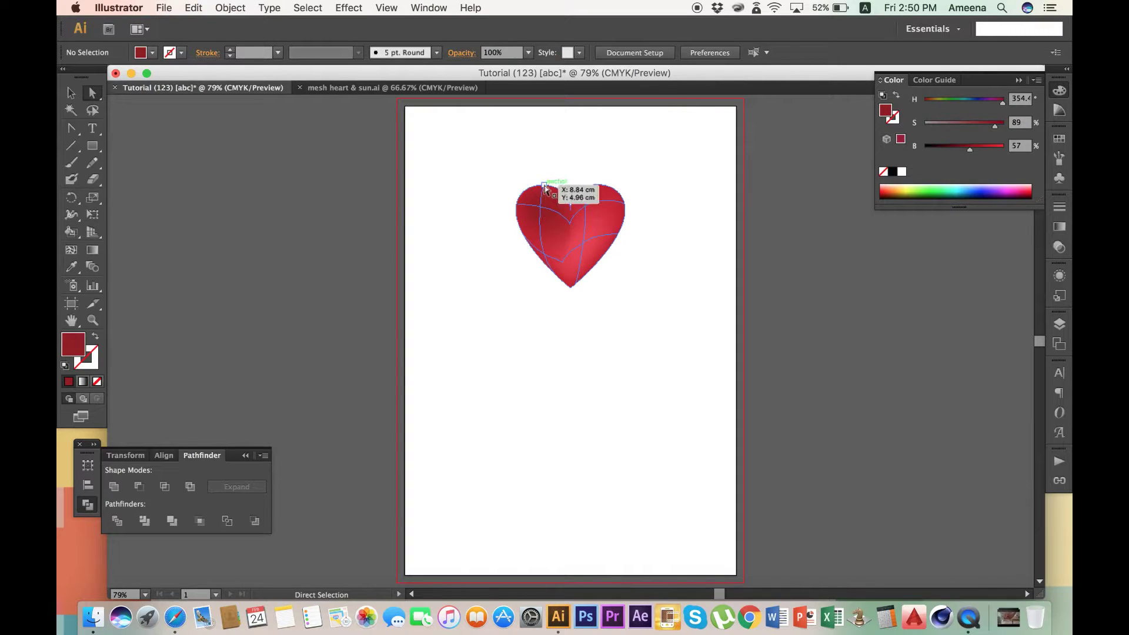
Step: Darken the mesh point on the left lobe's upper-left edge, at about X 7.5 cm, Y 5.4 cm, to brightness 60%
click(544, 187)
click(517, 207)
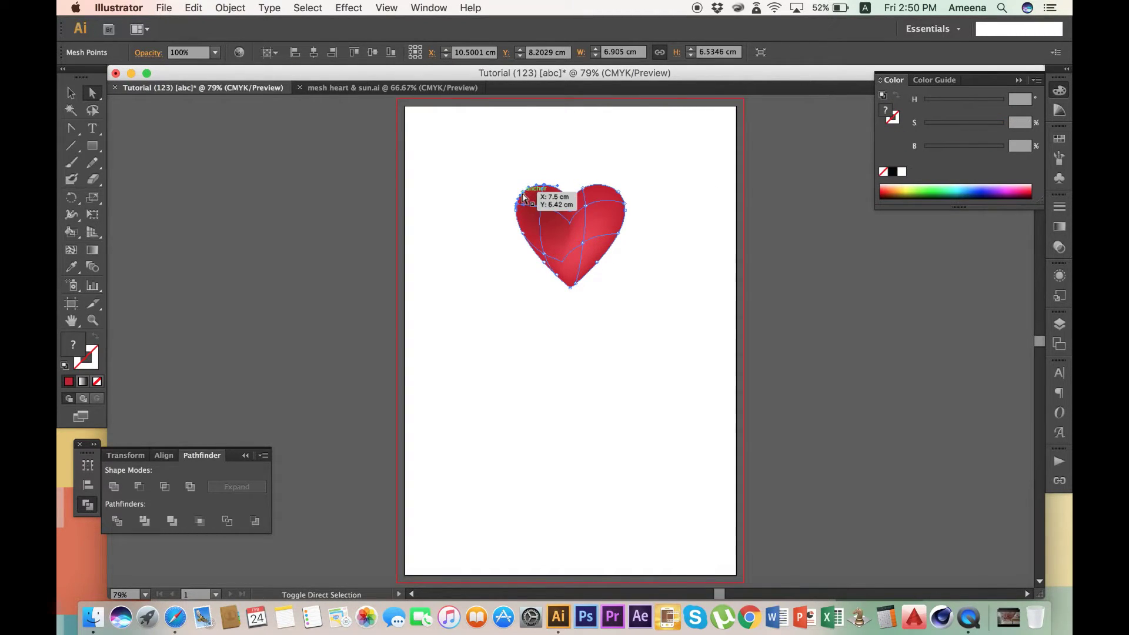
shift+click(523, 193)
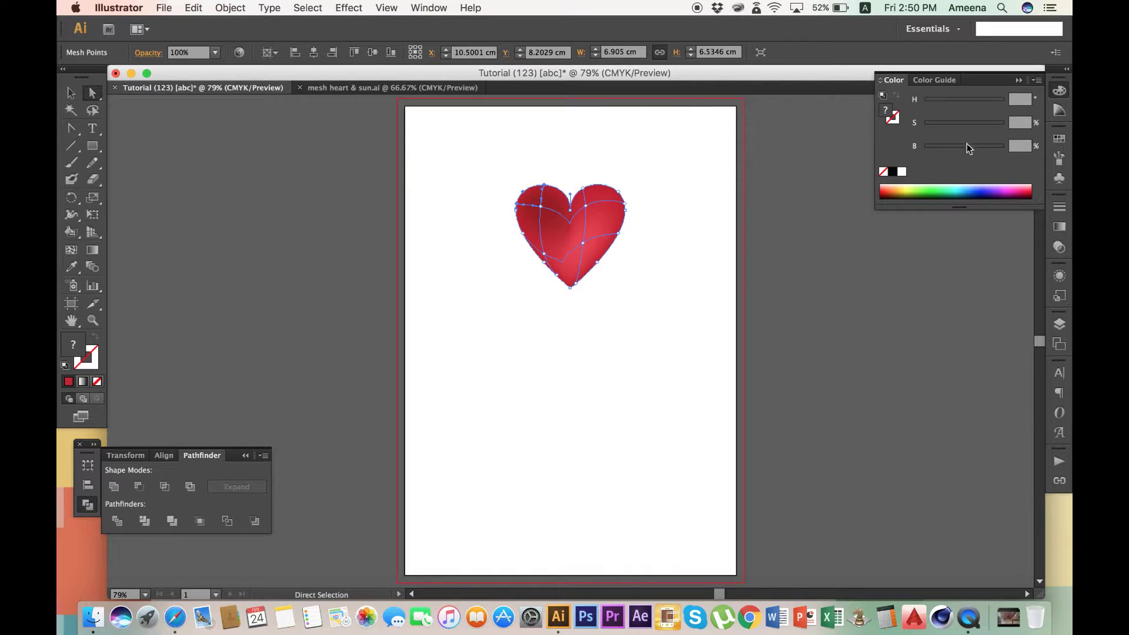
click(729, 238)
click(524, 194)
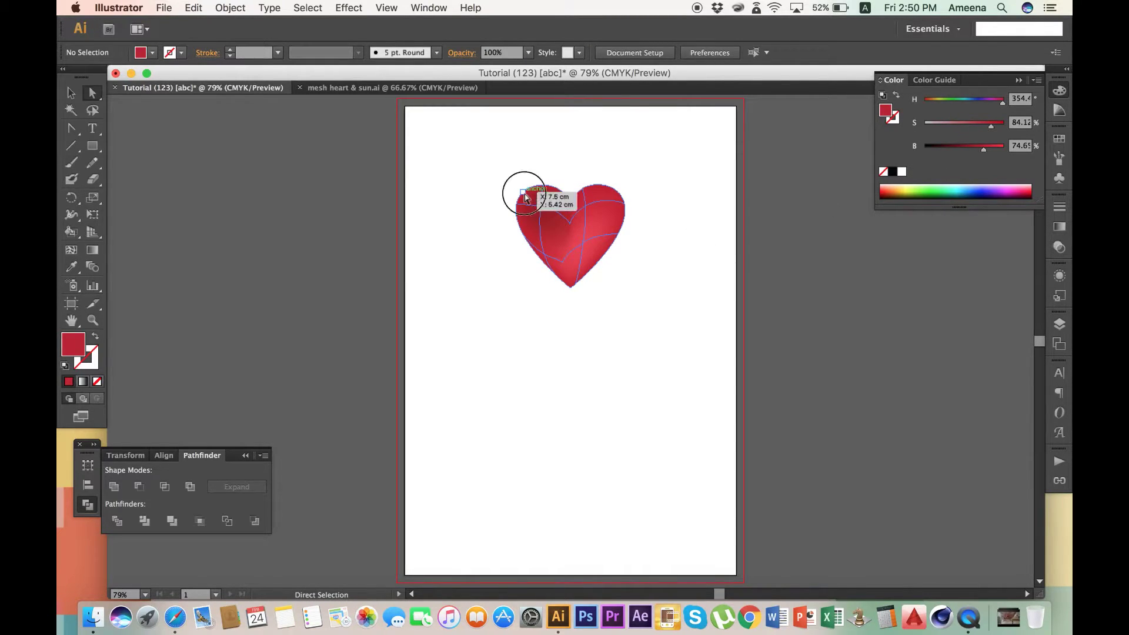
click(972, 148)
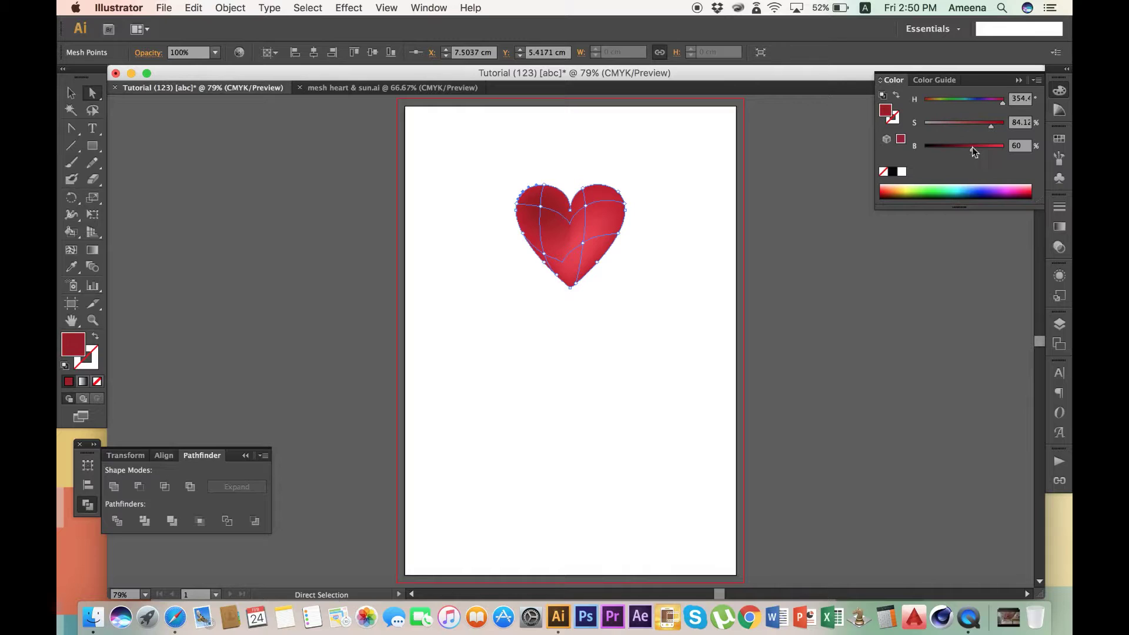
click(668, 290)
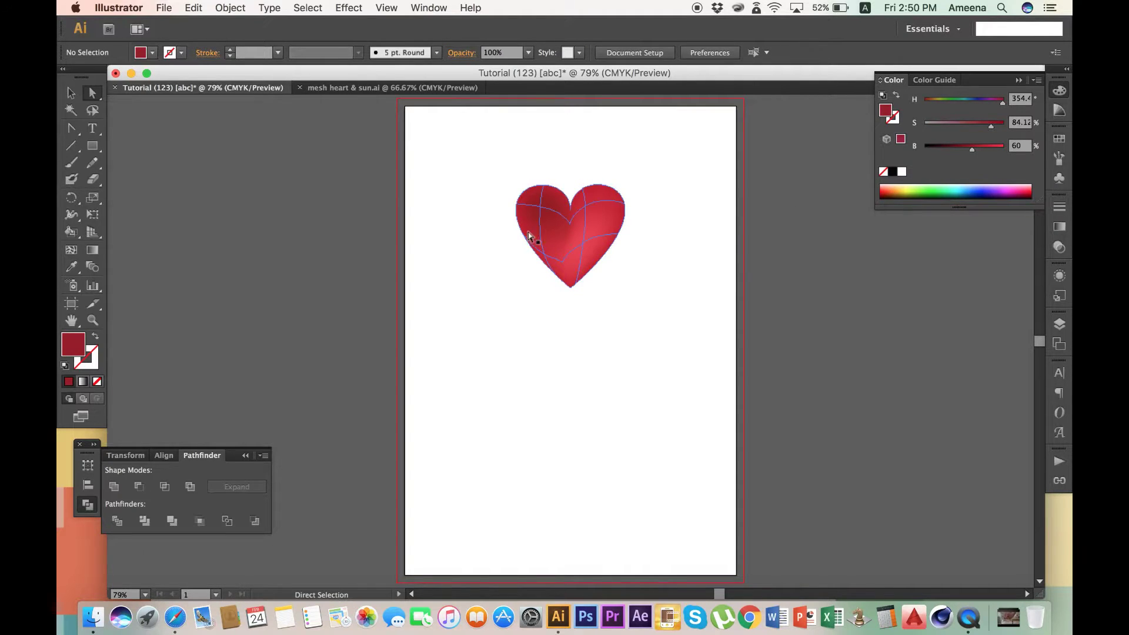
Step: Darken the mesh point on the heart's left edge, at about X 7.1 cm, Y 6.15 cm, to 64% black
click(516, 211)
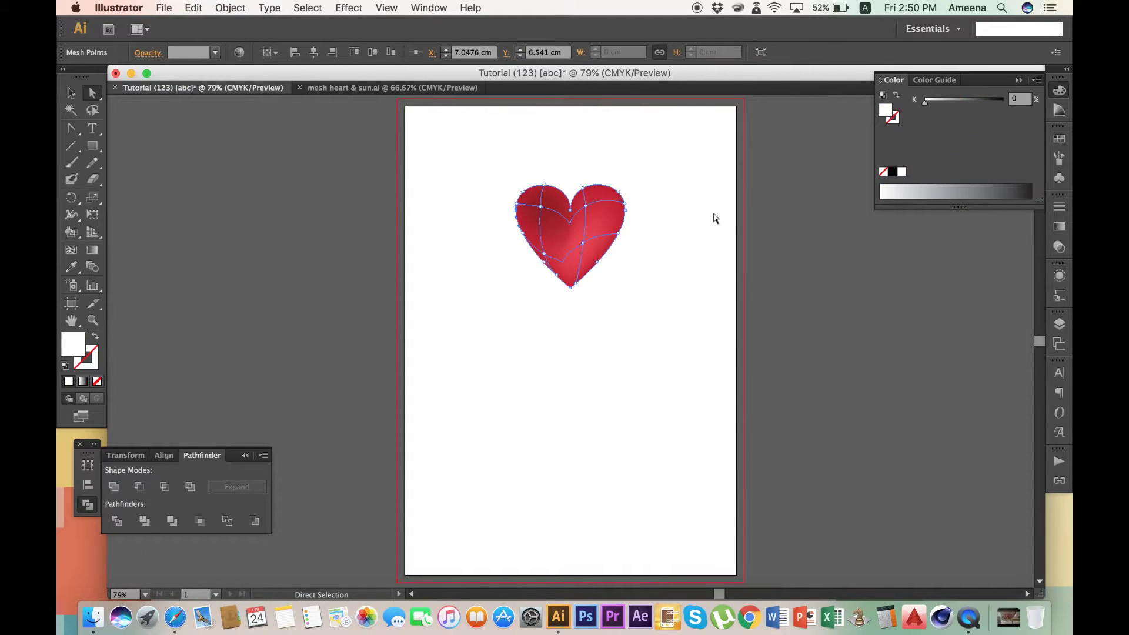
click(516, 205)
click(516, 206)
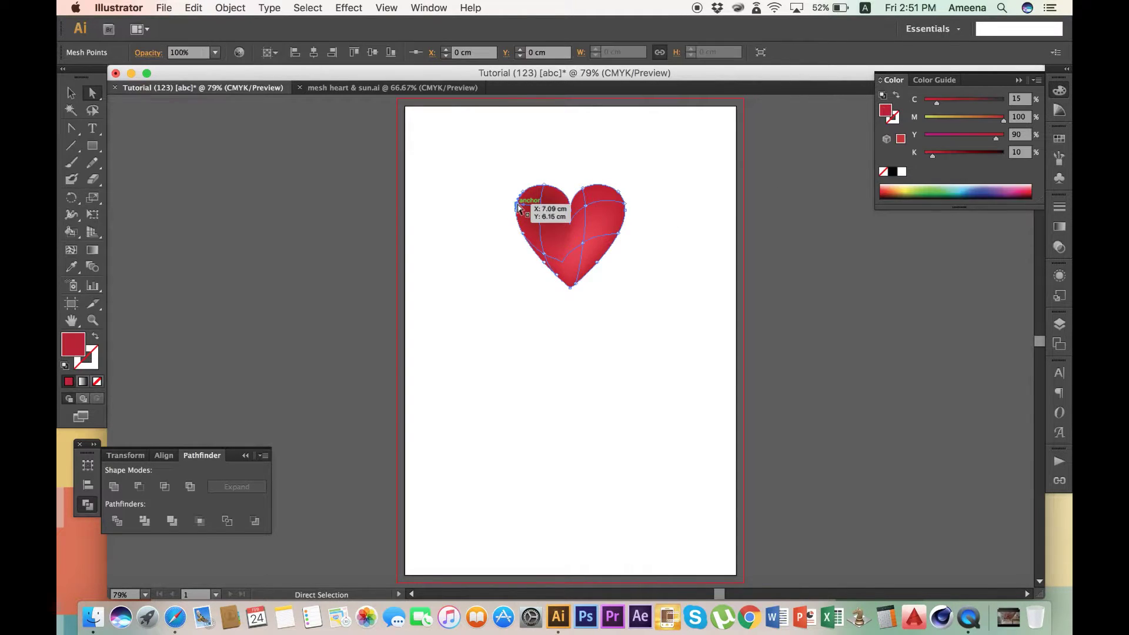
drag(992, 156, 975, 156)
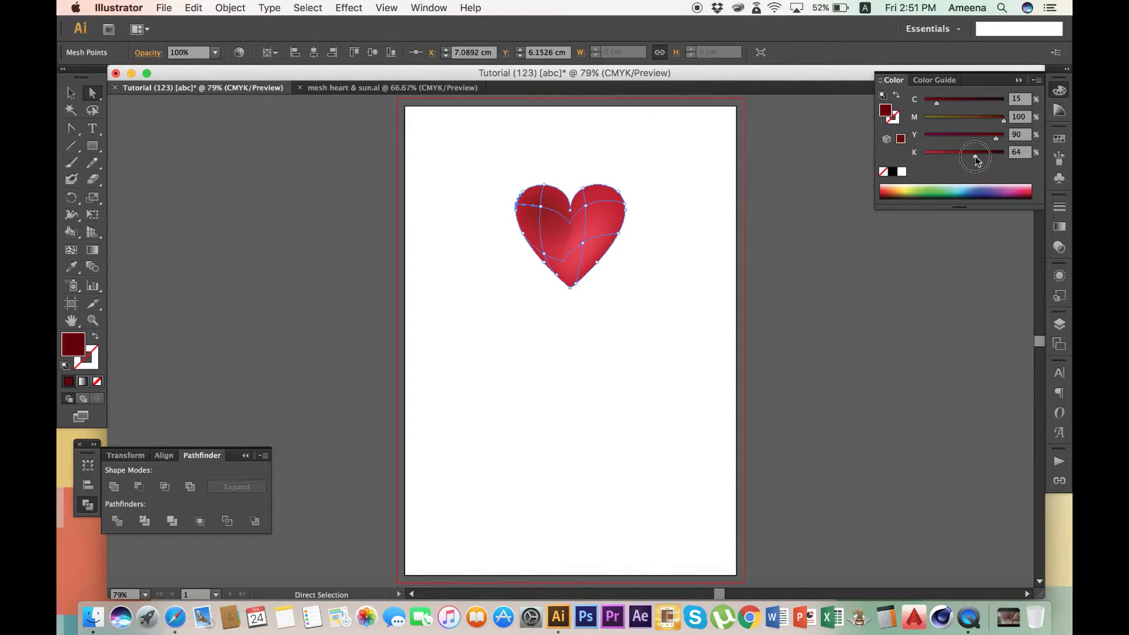
click(680, 301)
key(v)
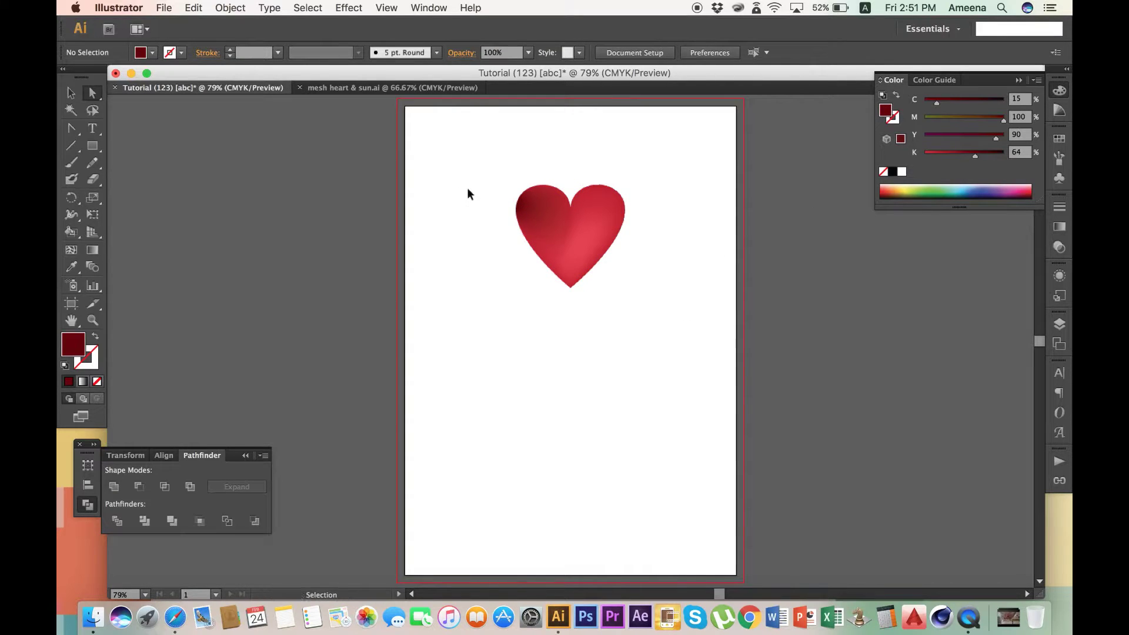
Step: Switch the top mesh point of the left lobe to HSB colour and darken it to brightness 49%
key(a)
key(space)
key(super+space)
drag(493, 169, 661, 322)
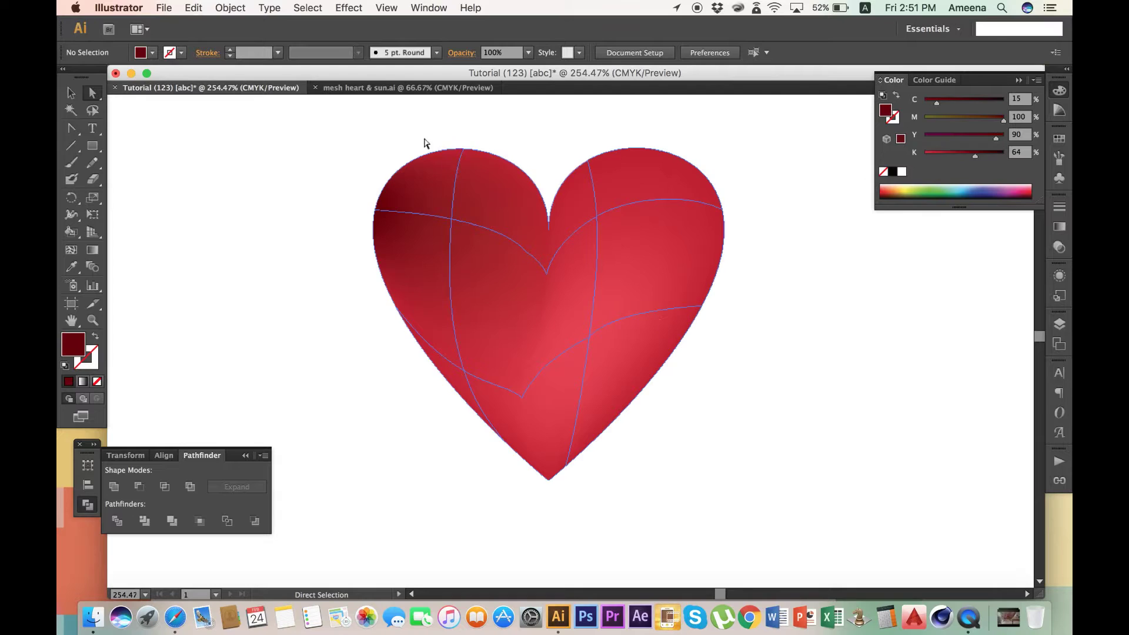
click(405, 181)
click(467, 152)
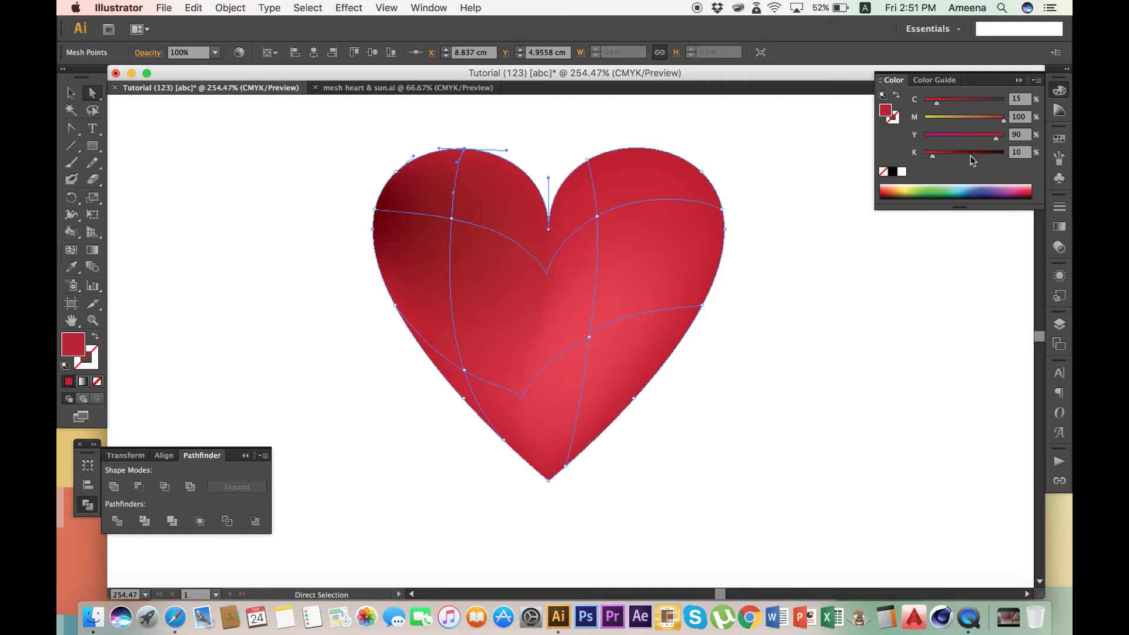
click(1037, 80)
click(976, 131)
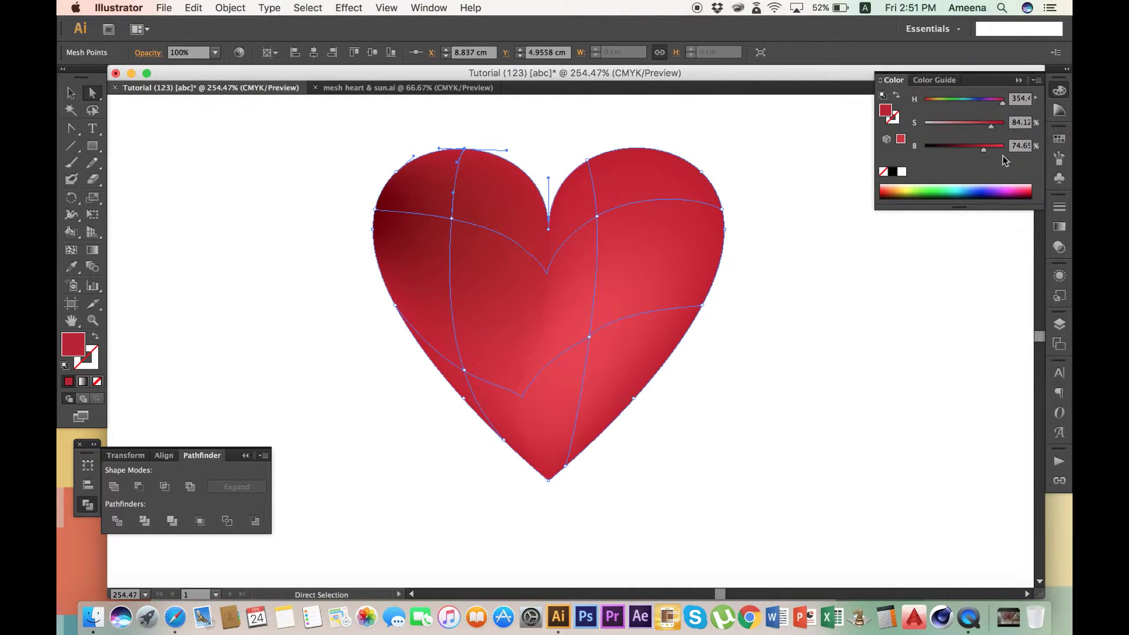
click(964, 149)
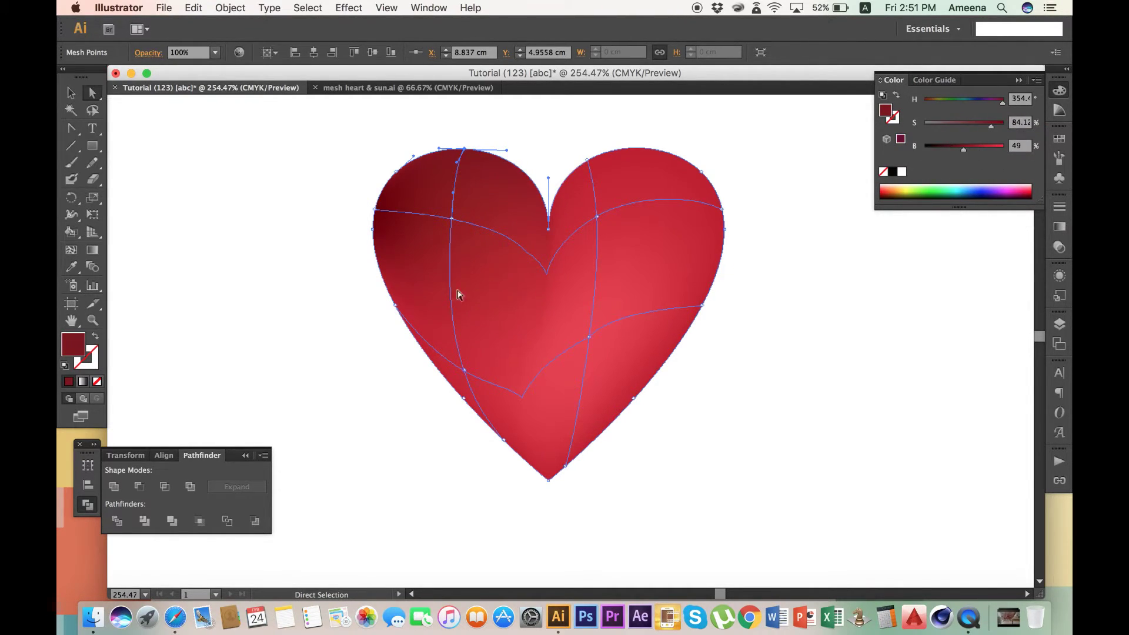
Step: Recolour the leftmost edge anchor, at about X 7.05 cm, Y 6.5 cm, with dark red sampled from the left lobe's upper-left area
click(378, 234)
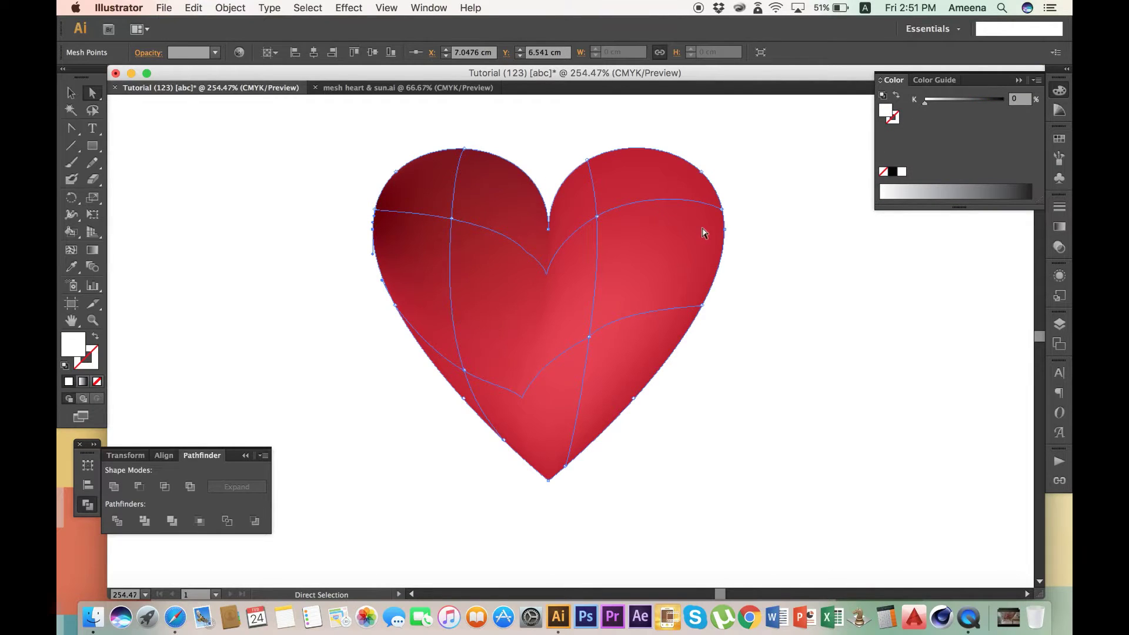
click(1036, 80)
click(988, 144)
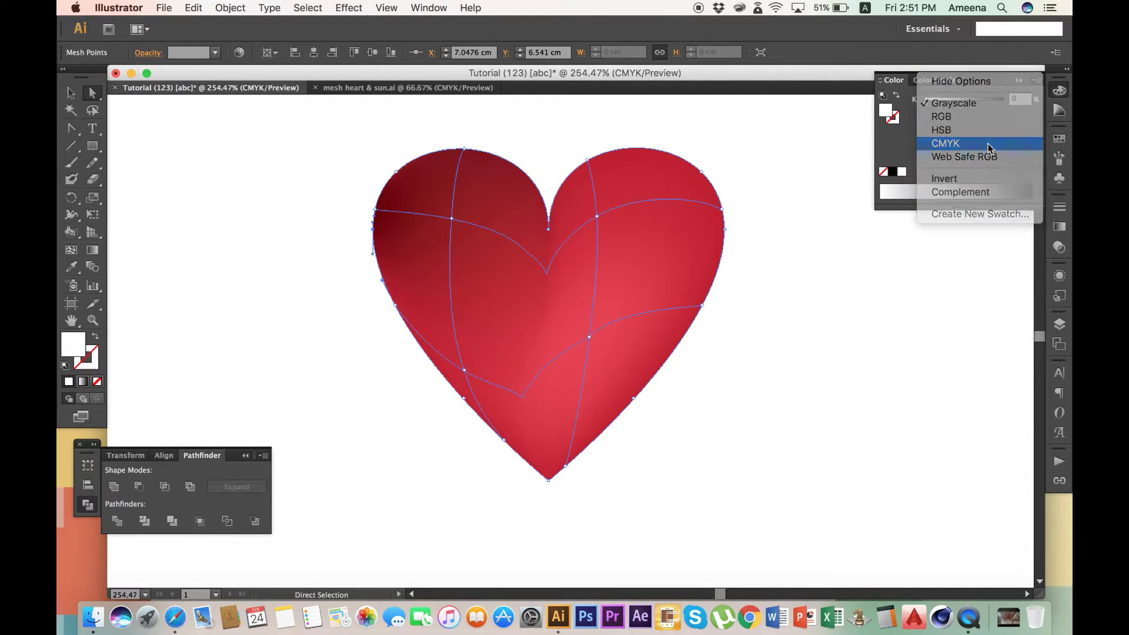
click(1037, 80)
click(977, 130)
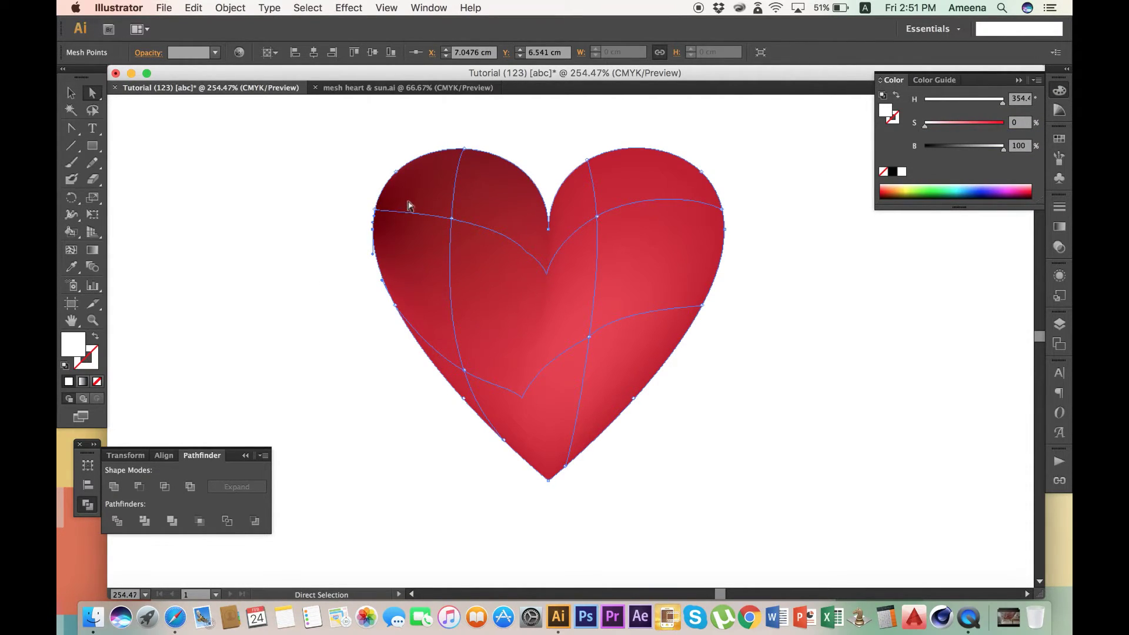
key(i)
click(397, 184)
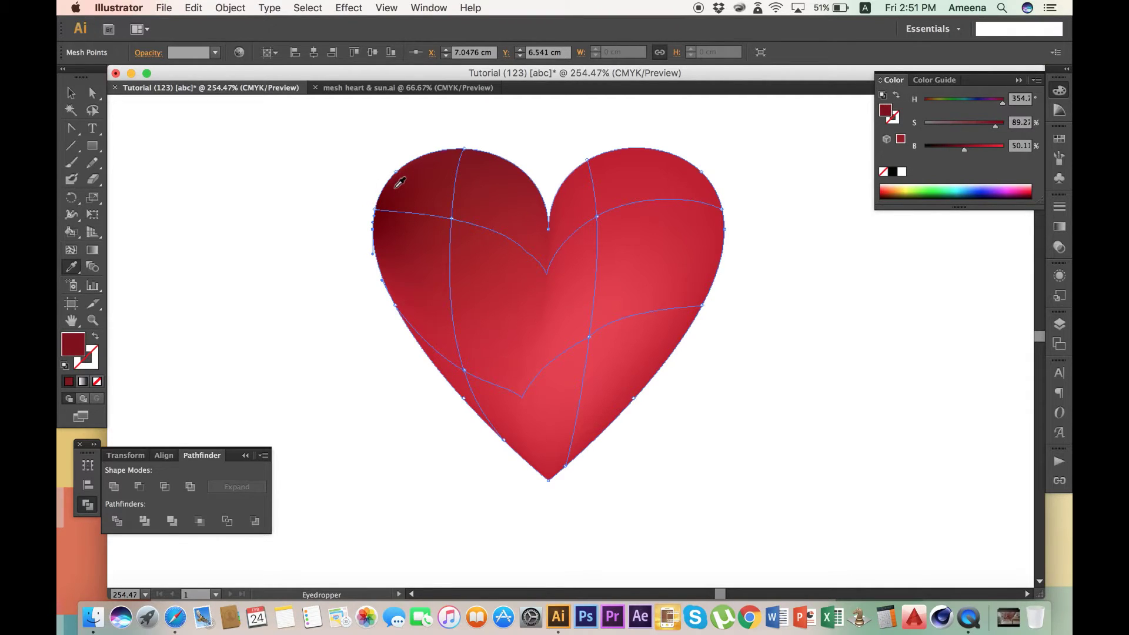
key(a)
click(328, 417)
Step: Recolour the lower-left edge mesh point, at about X 7.5 cm, Y 8 cm, with dark red sampled from inside the left lobe
click(397, 321)
click(394, 306)
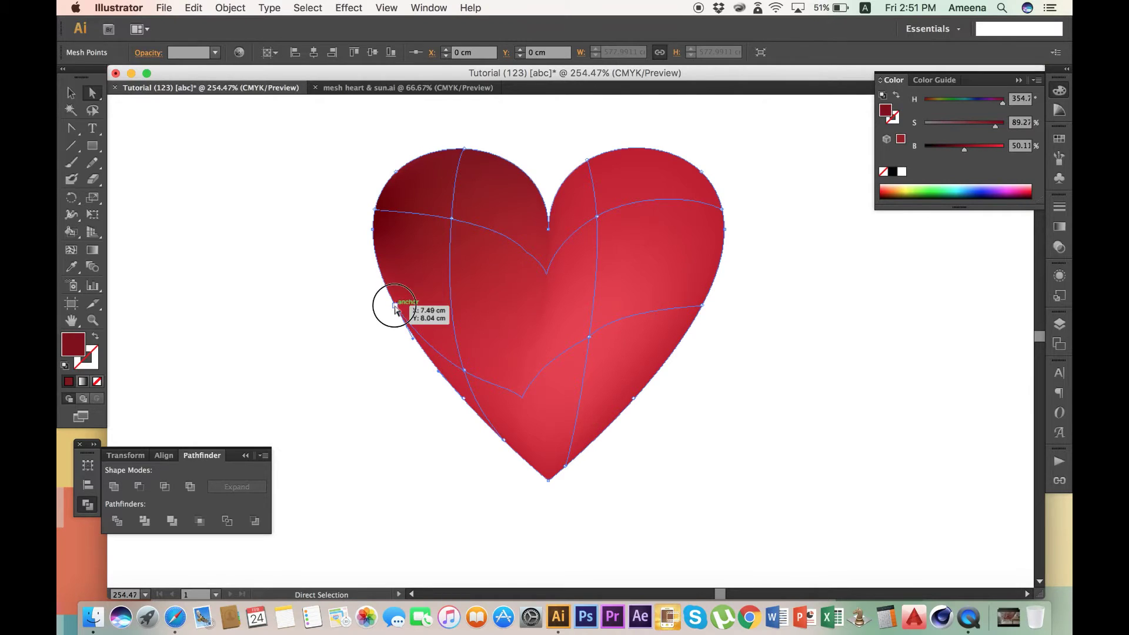
key(i)
click(414, 247)
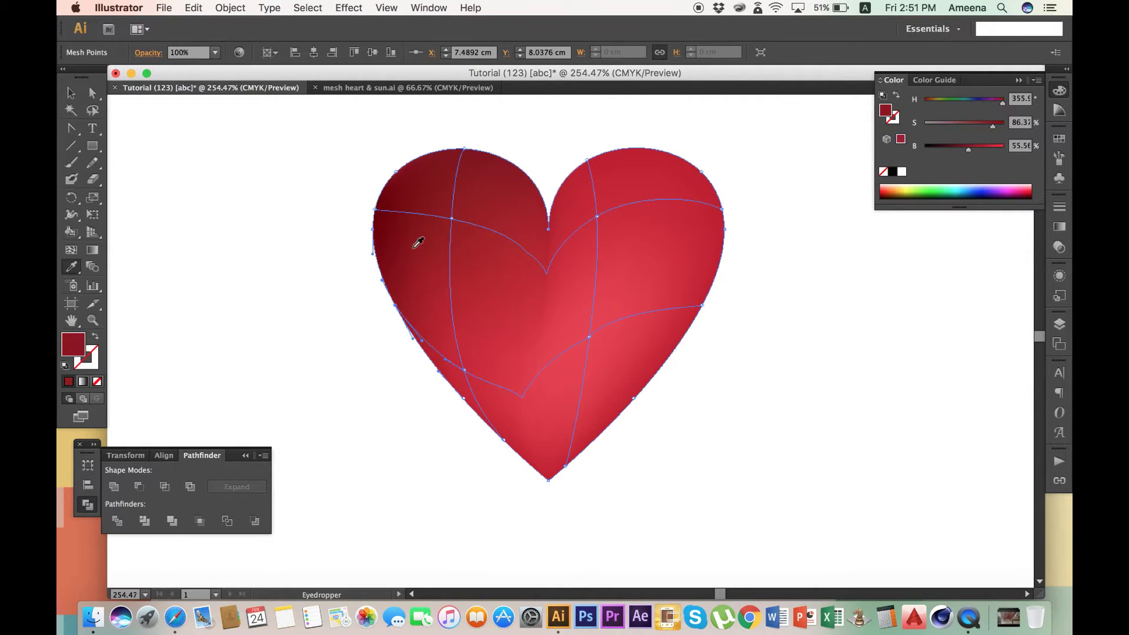
key(a)
click(357, 364)
Step: Recolour the edge mesh point left of the heart's tip, at about X 9.6 cm, Y 10.7 cm, with dark red sampled from the left lobe
click(537, 365)
key(super+1)
click(667, 381)
key(space)
drag(649, 445, 639, 391)
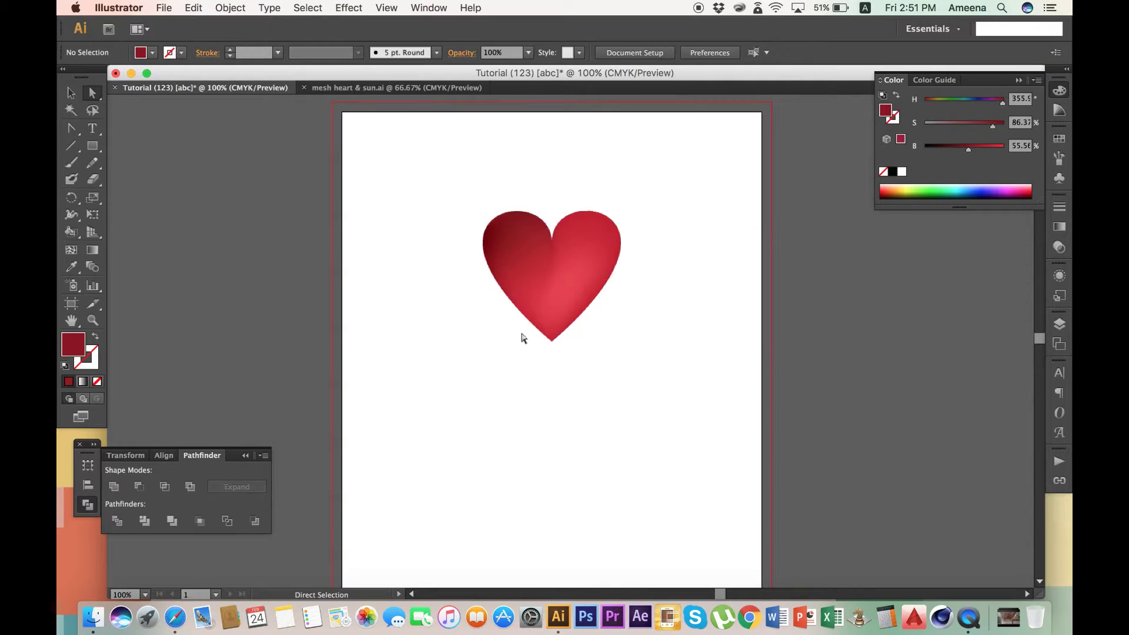
click(529, 316)
drag(531, 328, 544, 341)
key(i)
click(501, 226)
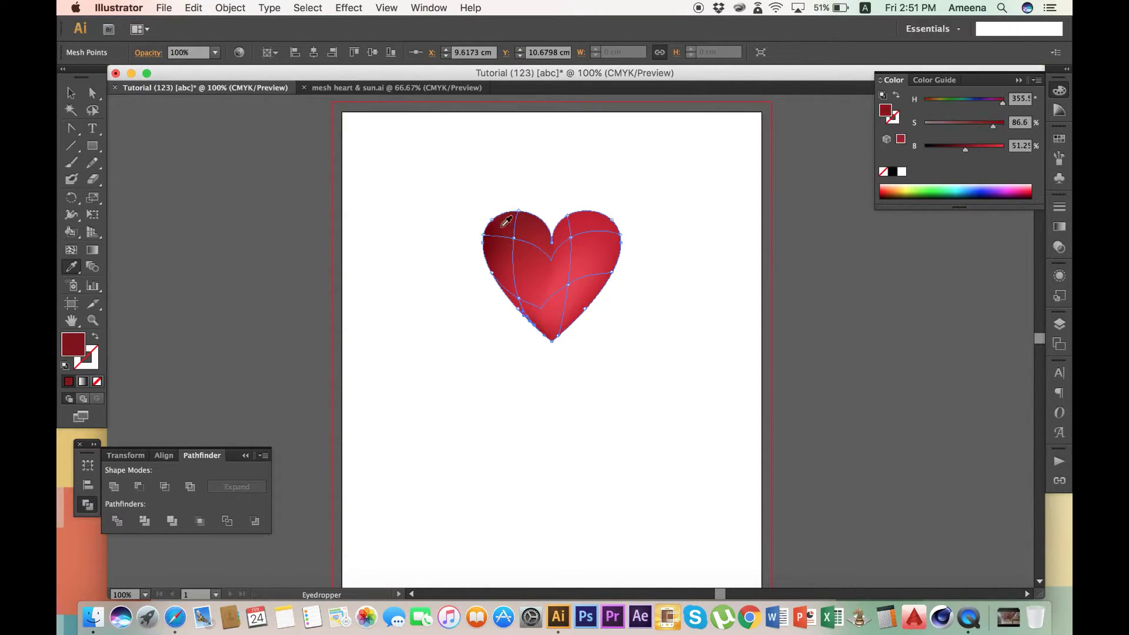
Step: Recolour the inner lower-left mesh point, at about X 8.8 cm, Y 9.3 cm, with dark red sampled from the top of the left lobe
key(a)
click(518, 300)
key(i)
click(502, 224)
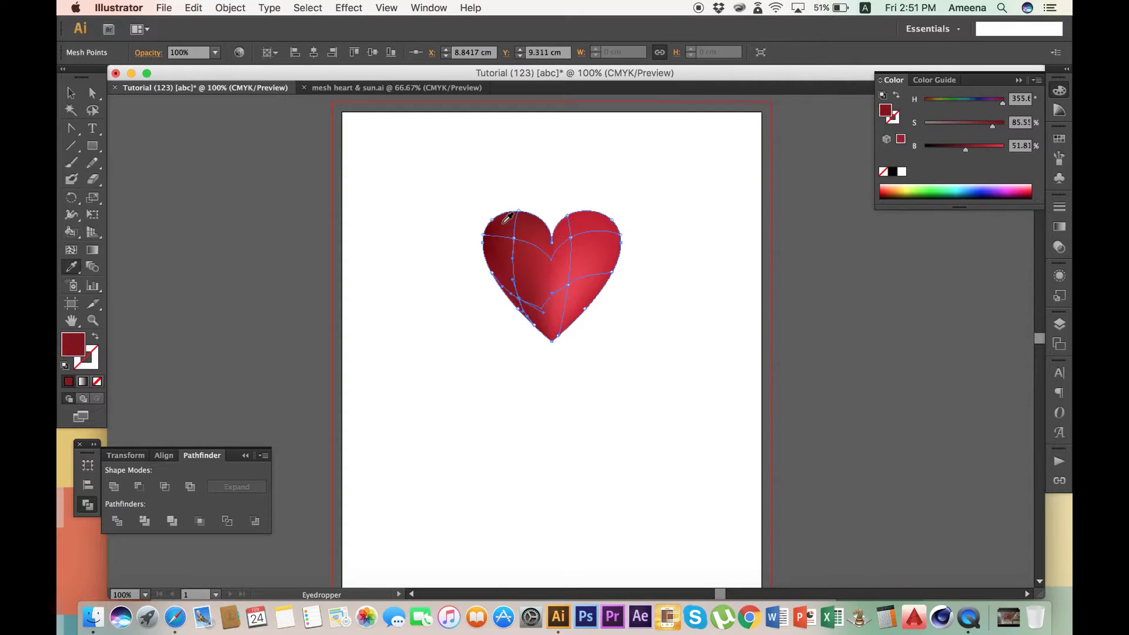
key(a)
click(640, 331)
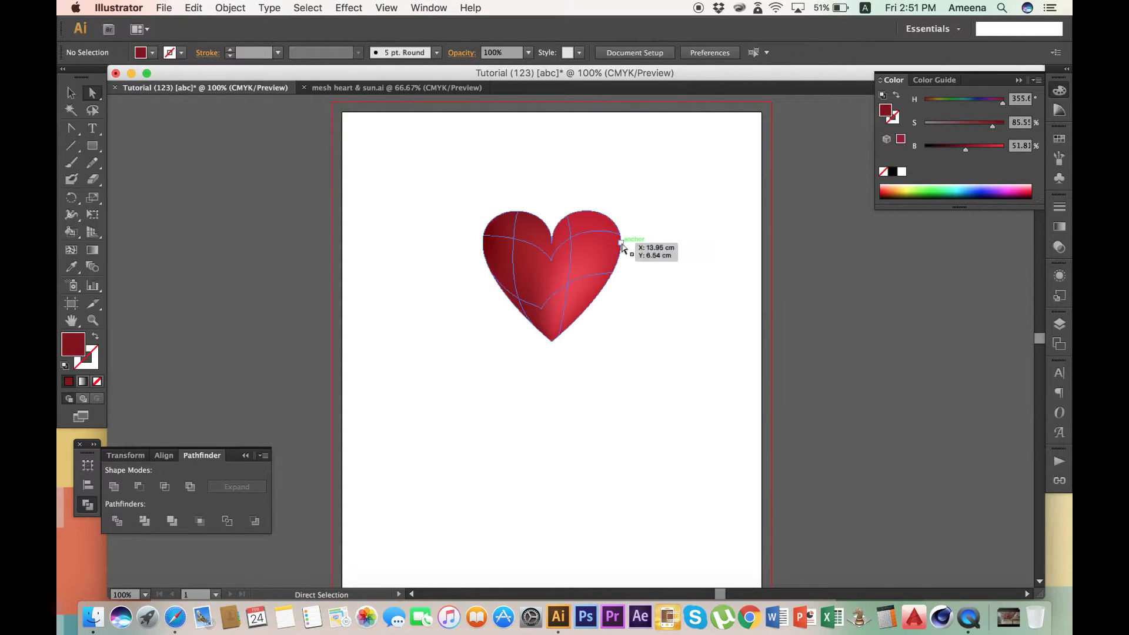
Step: Darken the mesh points along the right lobe's outer edge, using brightness 66% for the one near the central notch
click(621, 237)
click(621, 236)
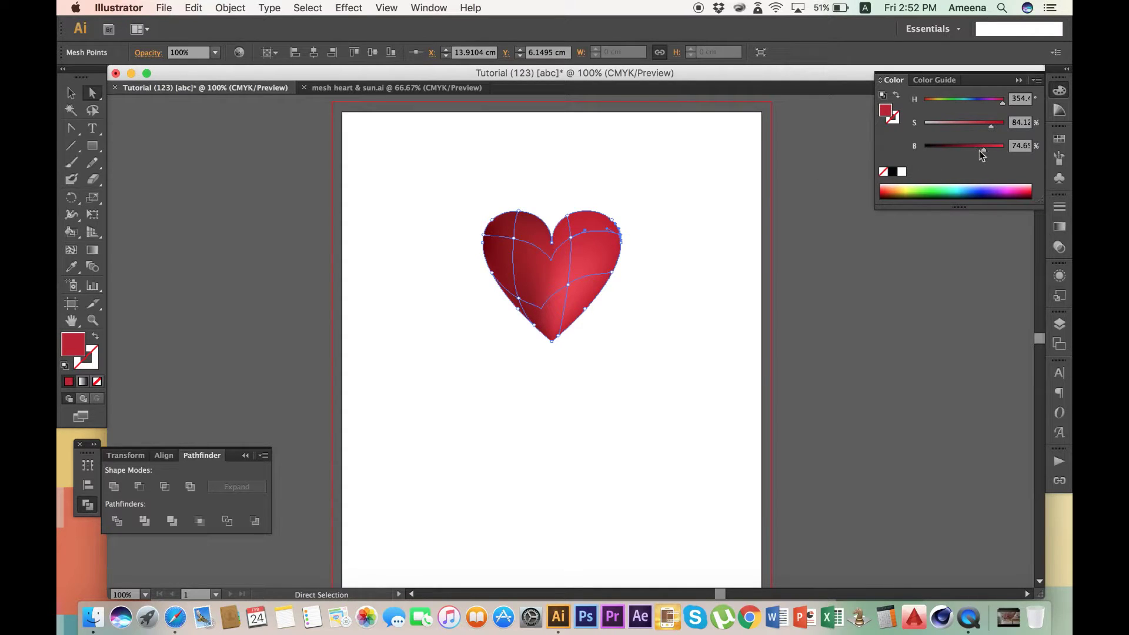
drag(620, 235, 613, 220)
click(567, 216)
drag(980, 151, 977, 151)
click(729, 296)
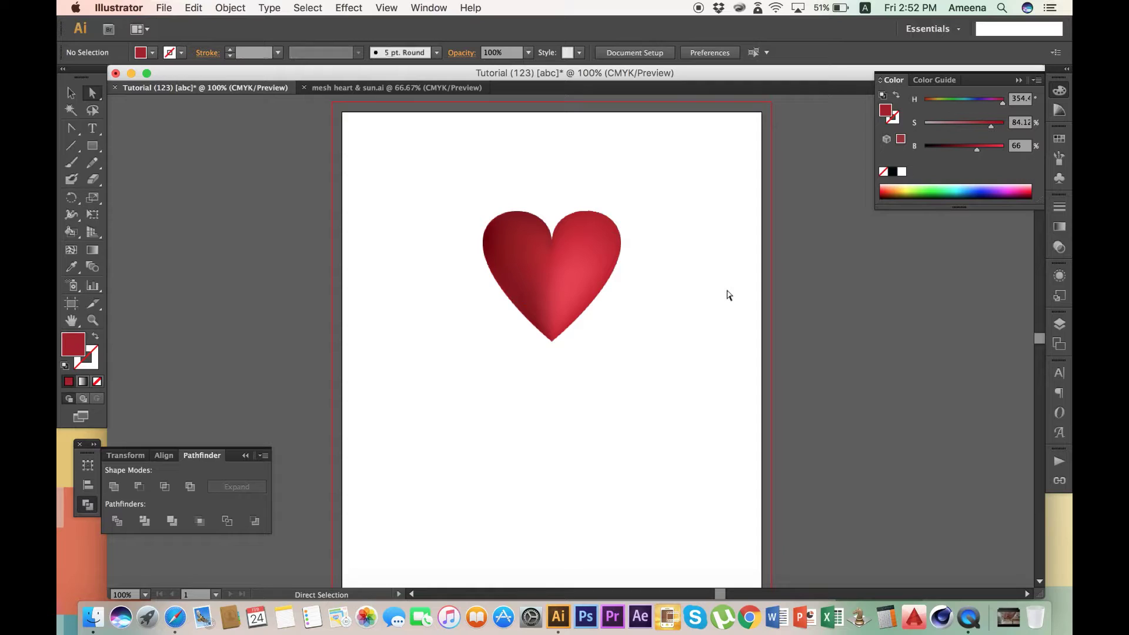
Step: Draw a dark red circle in the lower half of the artboard, centred directly below the heart
key(super+minus)
key(super+0)
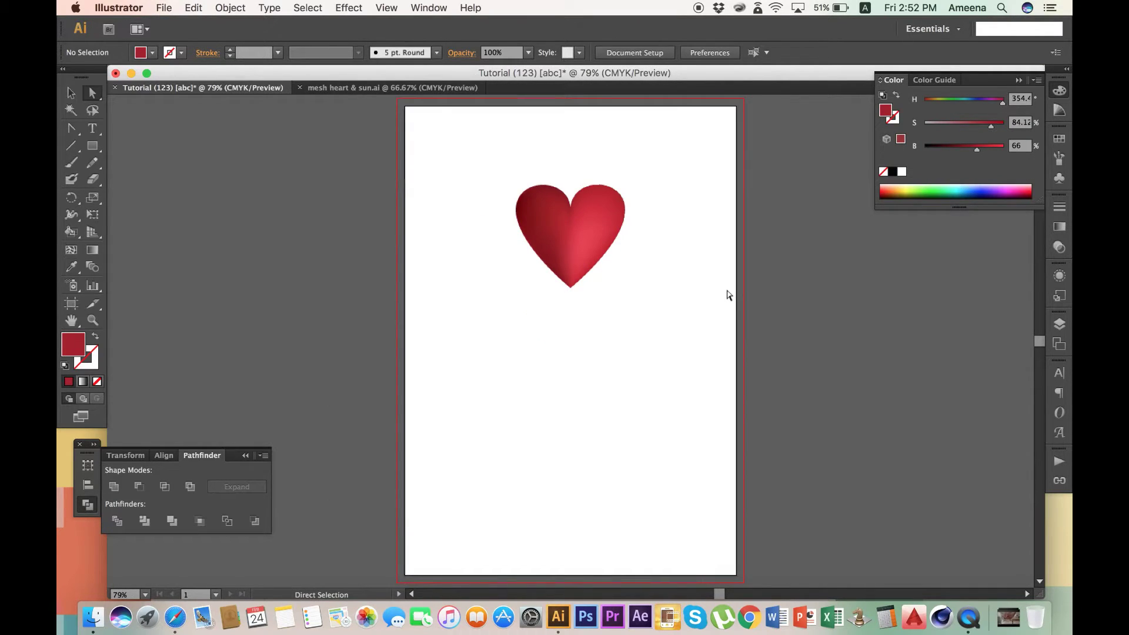
key(v)
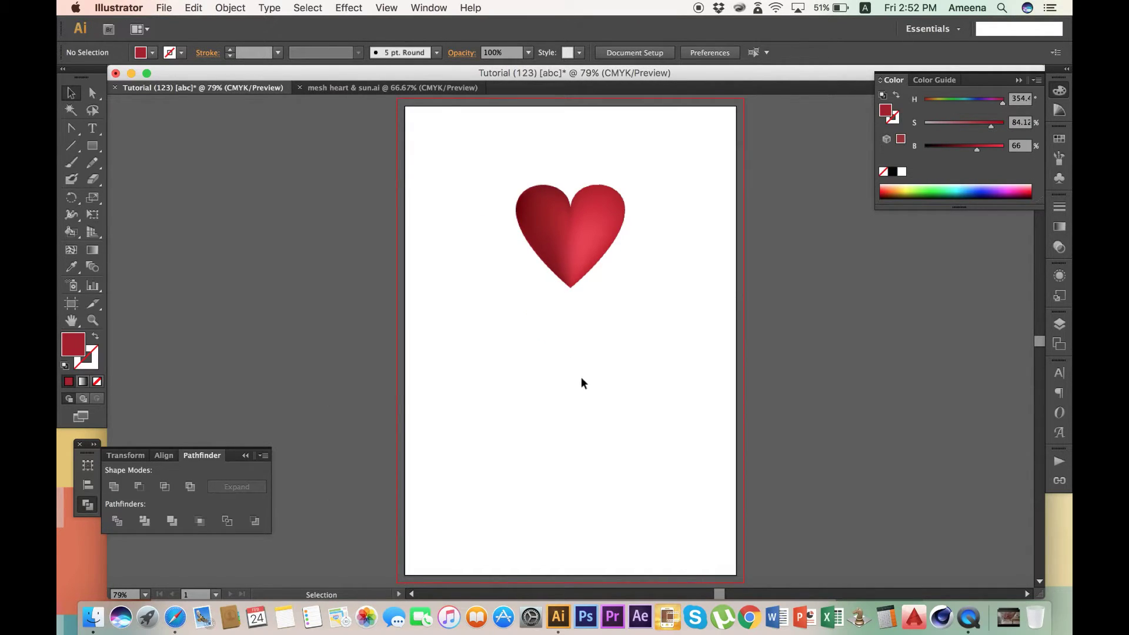
key(l)
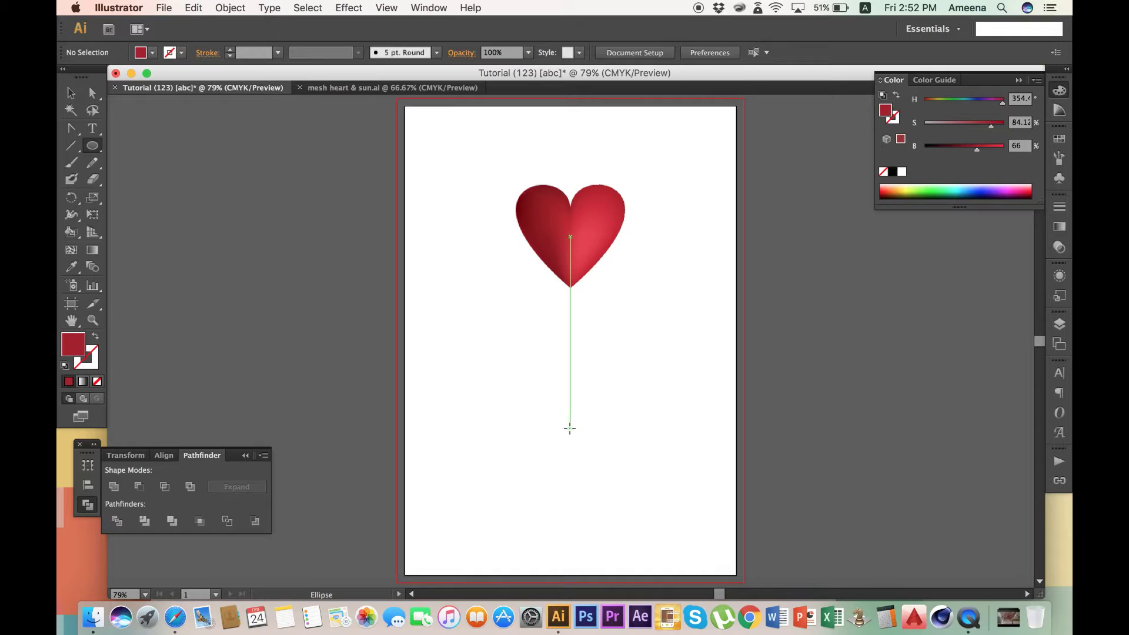
drag(570, 428, 538, 441)
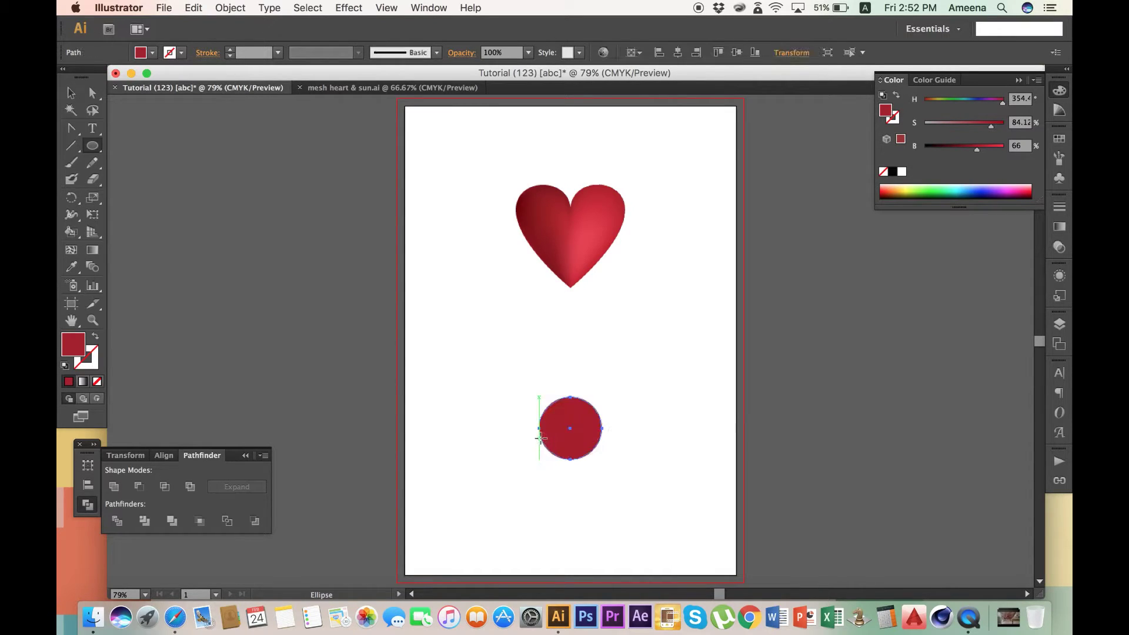
key(v)
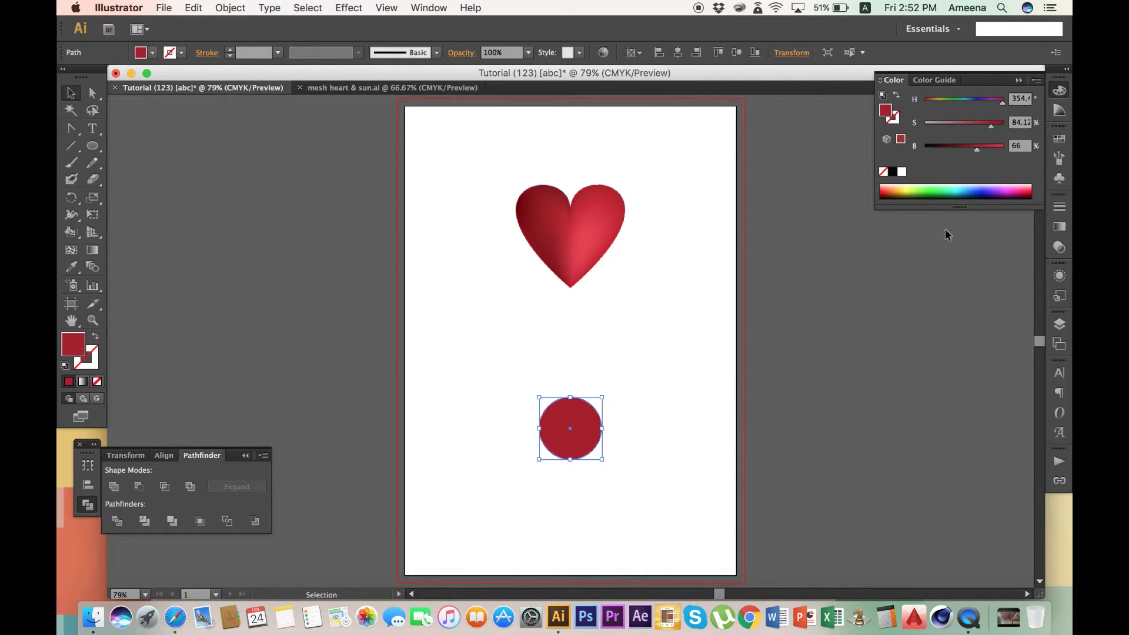
Step: Fill the circle with the light orange swatch and add a gradient mesh point slightly below and right of its centre
click(1059, 139)
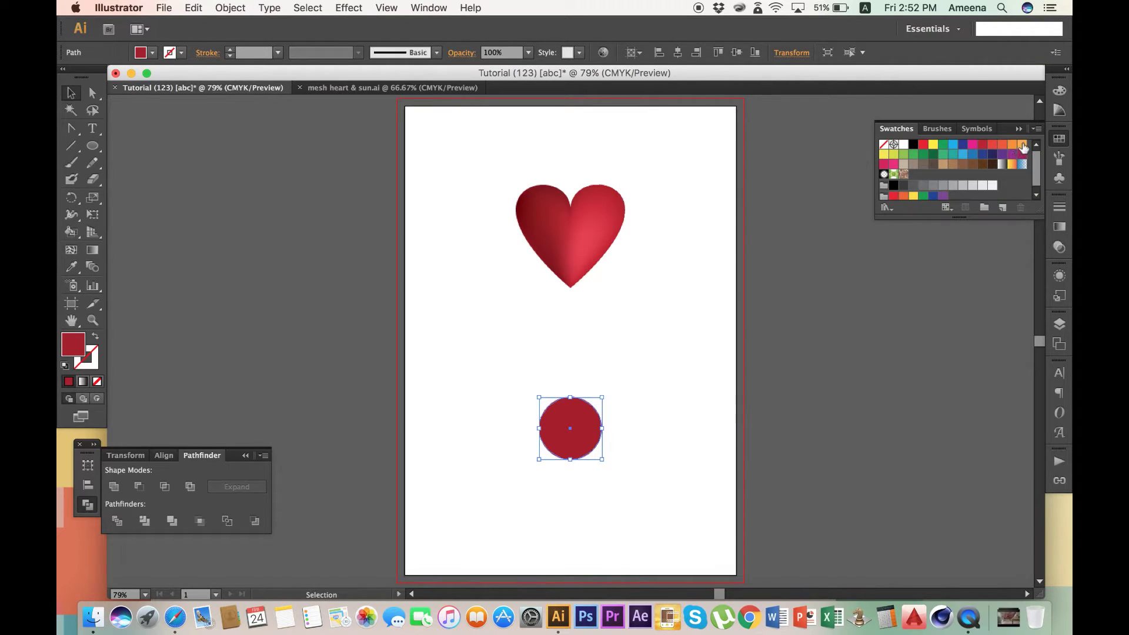
click(1023, 145)
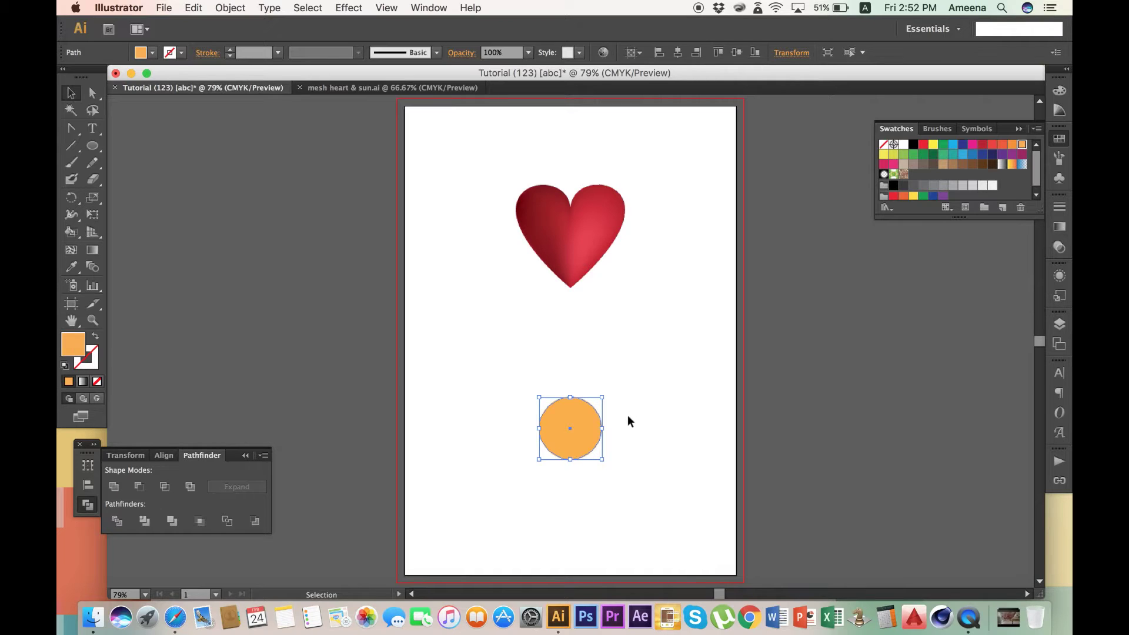
key(u)
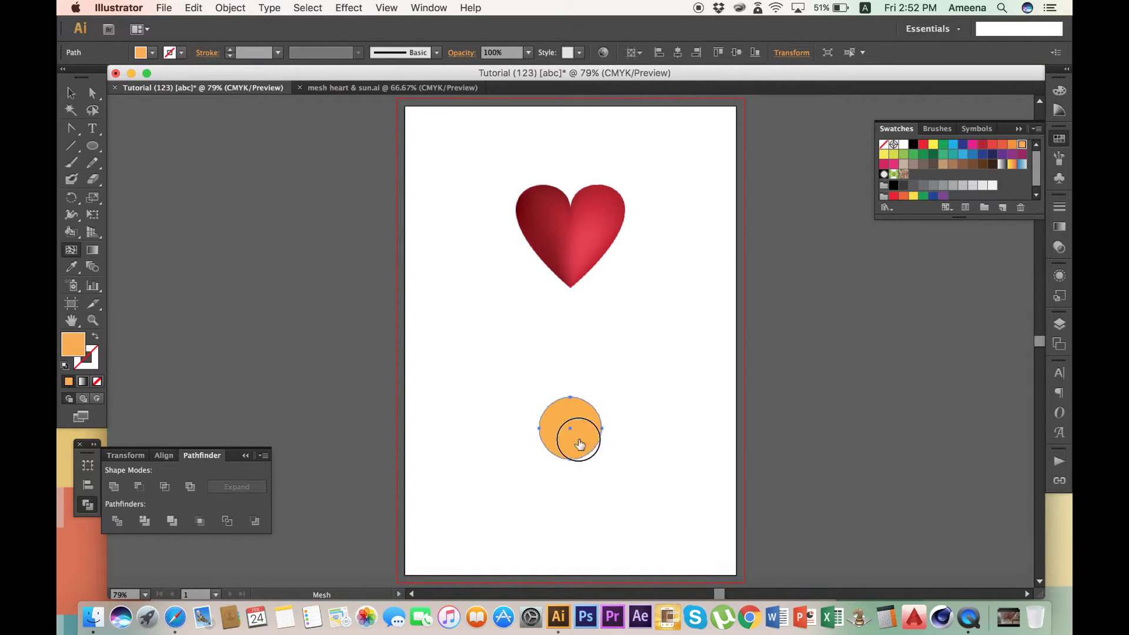
click(577, 439)
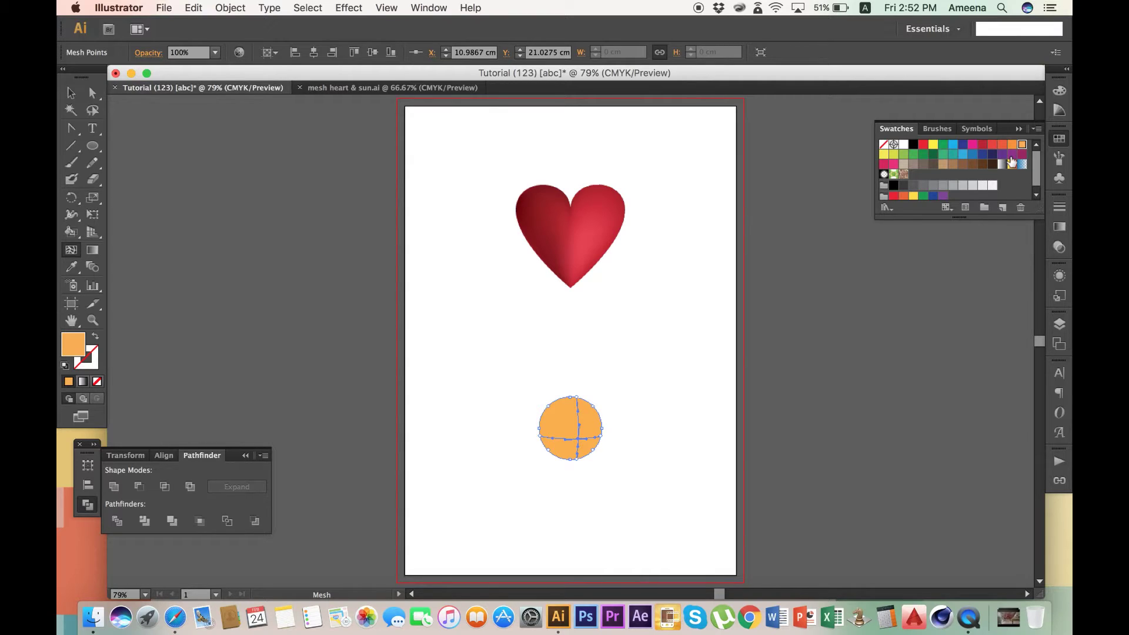
Step: Lighten the circle's new inner mesh point by setting its saturation to 51%
click(1059, 91)
click(1034, 81)
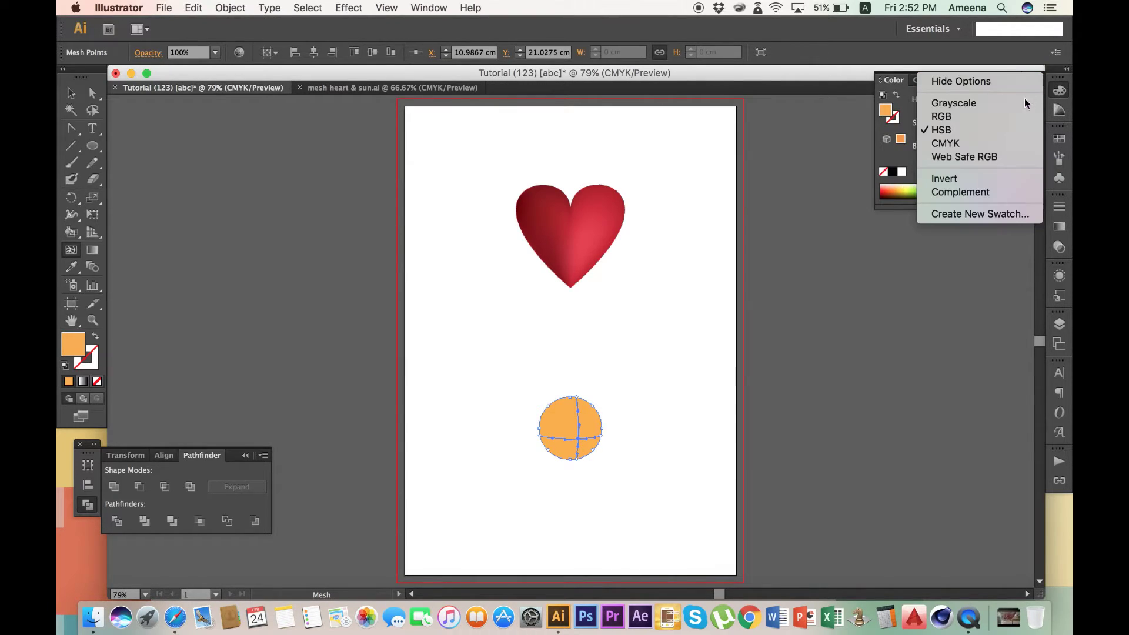
click(990, 135)
click(983, 147)
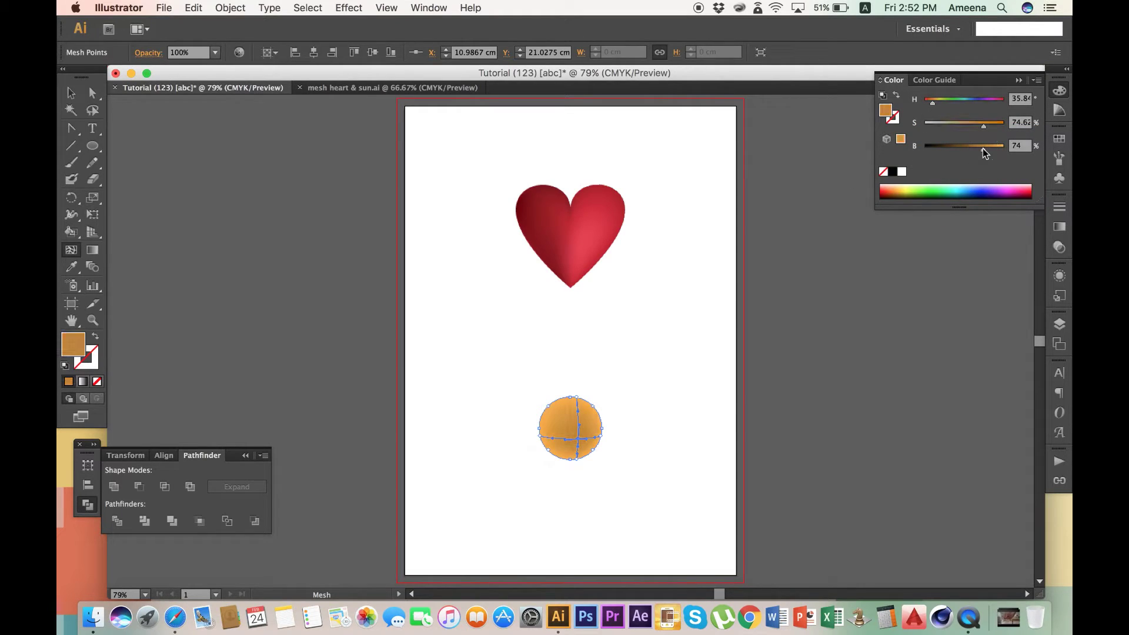
key(super+z)
click(972, 123)
click(965, 126)
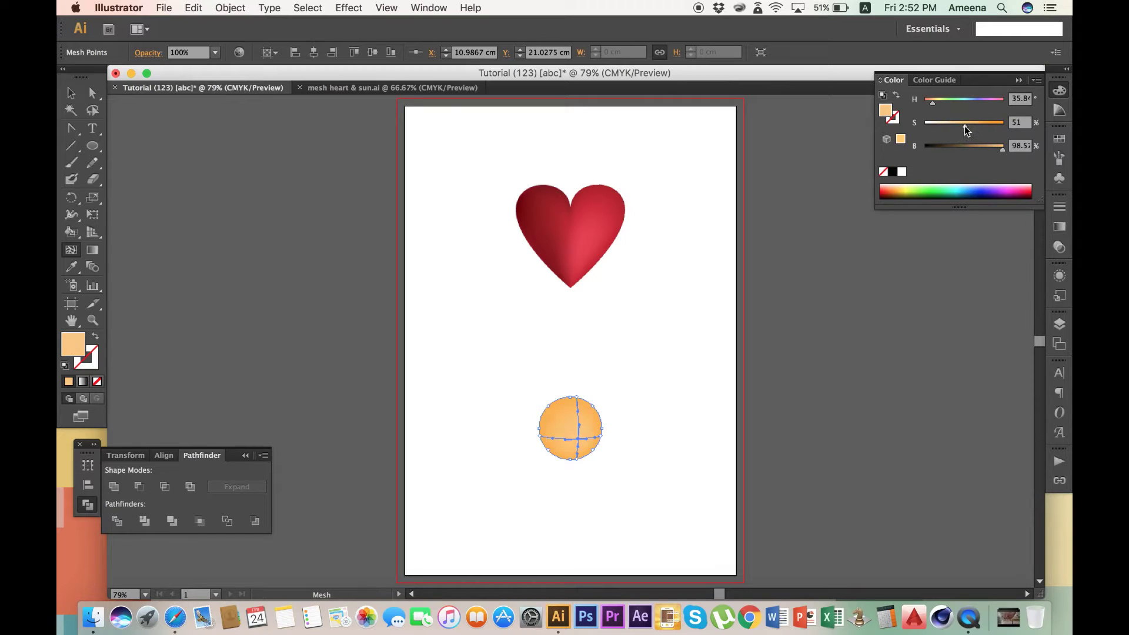
Step: Try to darken the anchor points along the circle's upper-left edge with an HSB brightness of 70%
key(a)
click(569, 397)
shift+click(548, 407)
shift+click(540, 429)
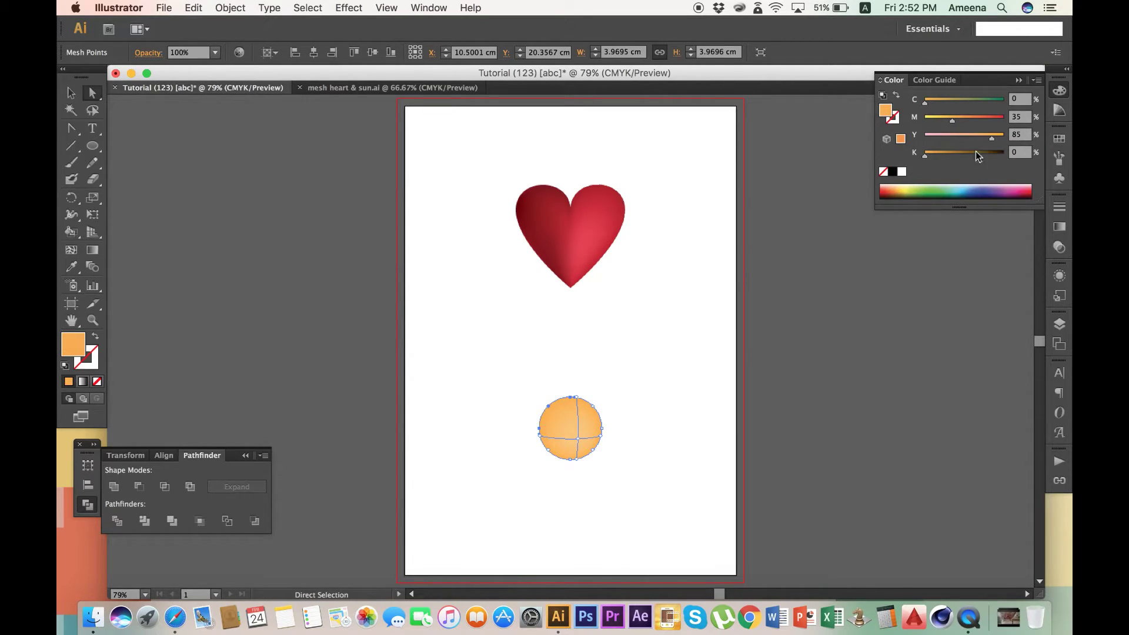
click(1037, 81)
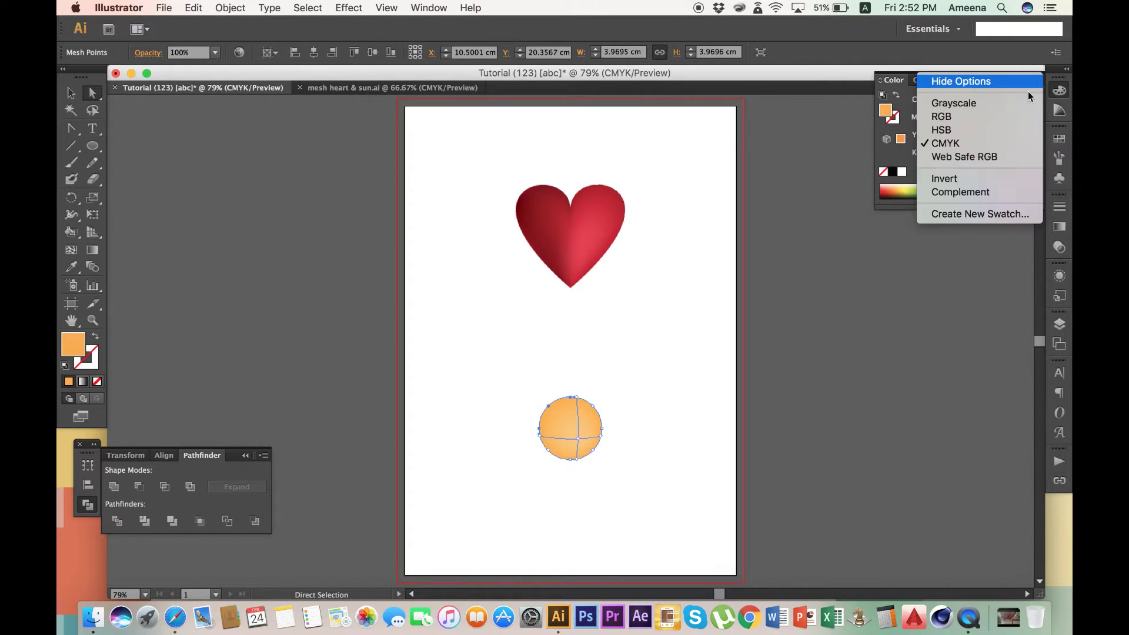
click(985, 131)
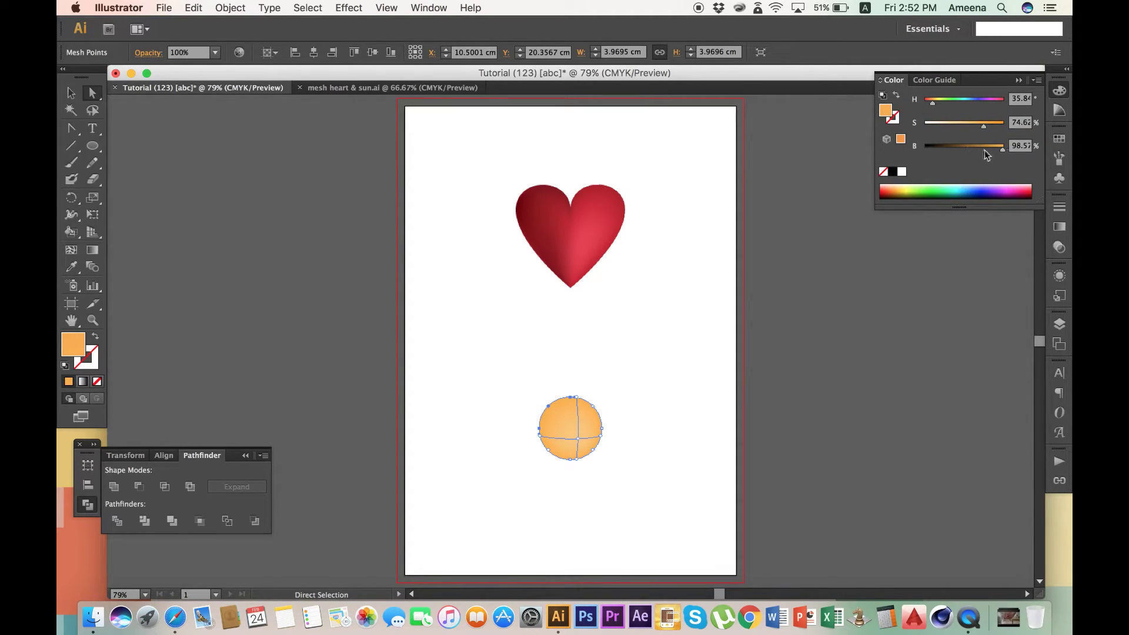
click(981, 147)
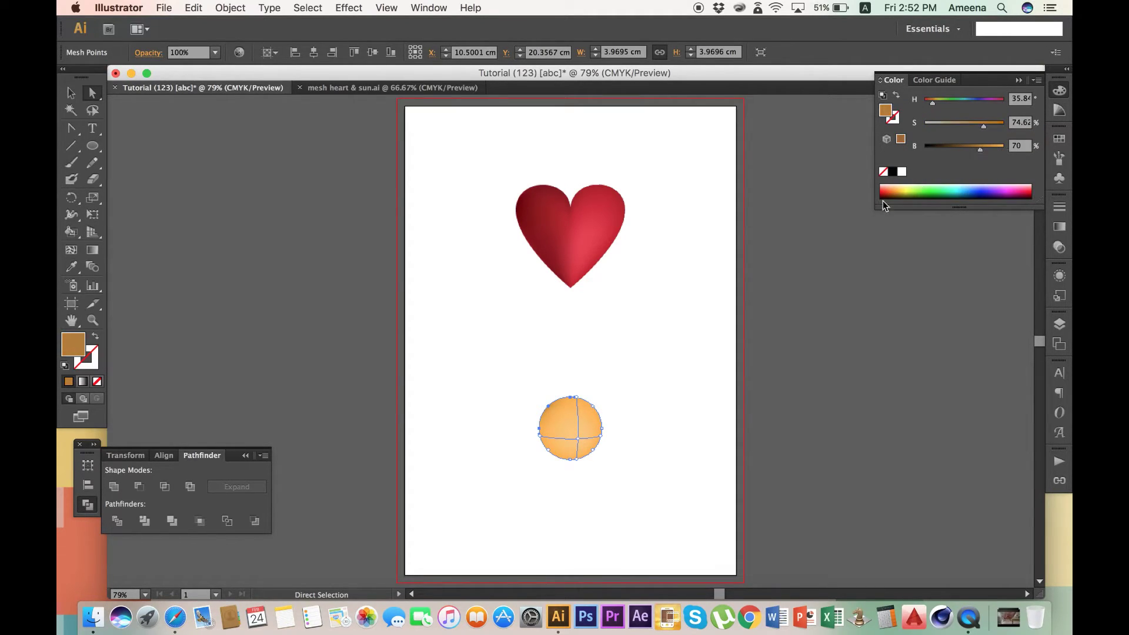
Step: Darken the circle's top-edge mesh point, at about X 10.9 cm, Y 18.4 cm, to 81% brightness
key(super+shift+a)
click(577, 400)
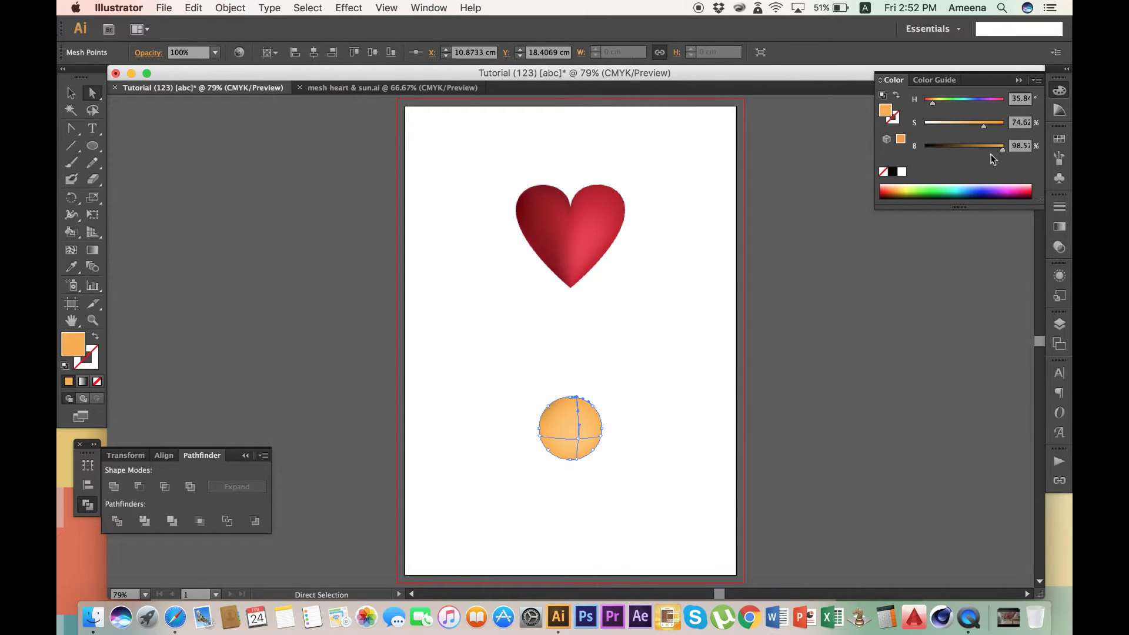
click(989, 147)
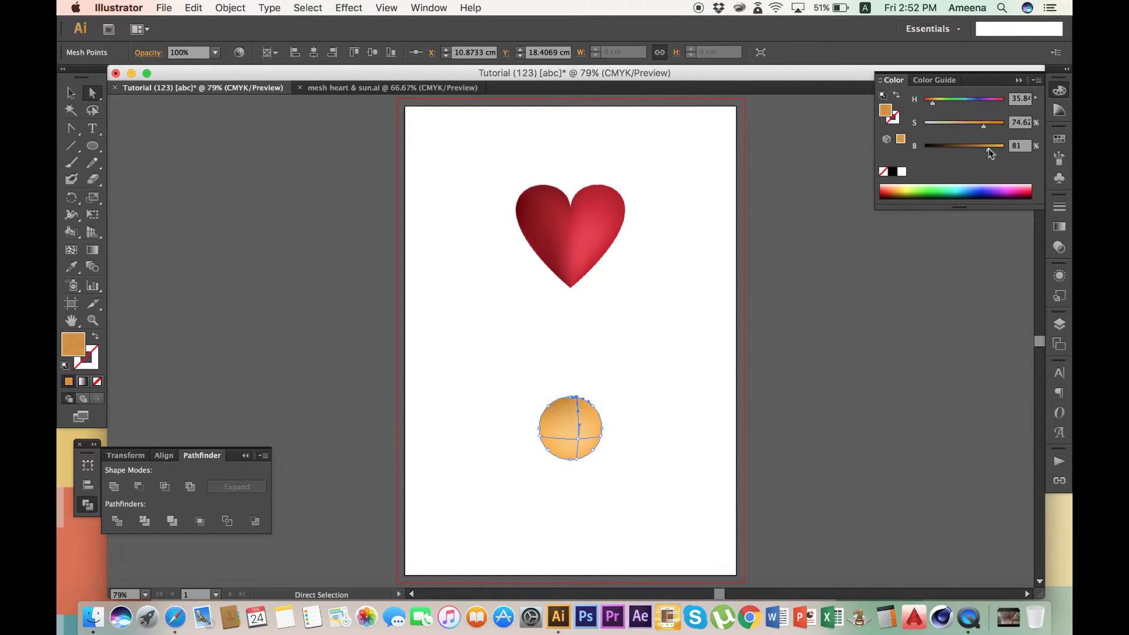
Step: Recolour the circle's left-edge mesh point, at about X 8.6 cm, Y 20.9 cm, with darker orange sampled near the circle's top
click(540, 428)
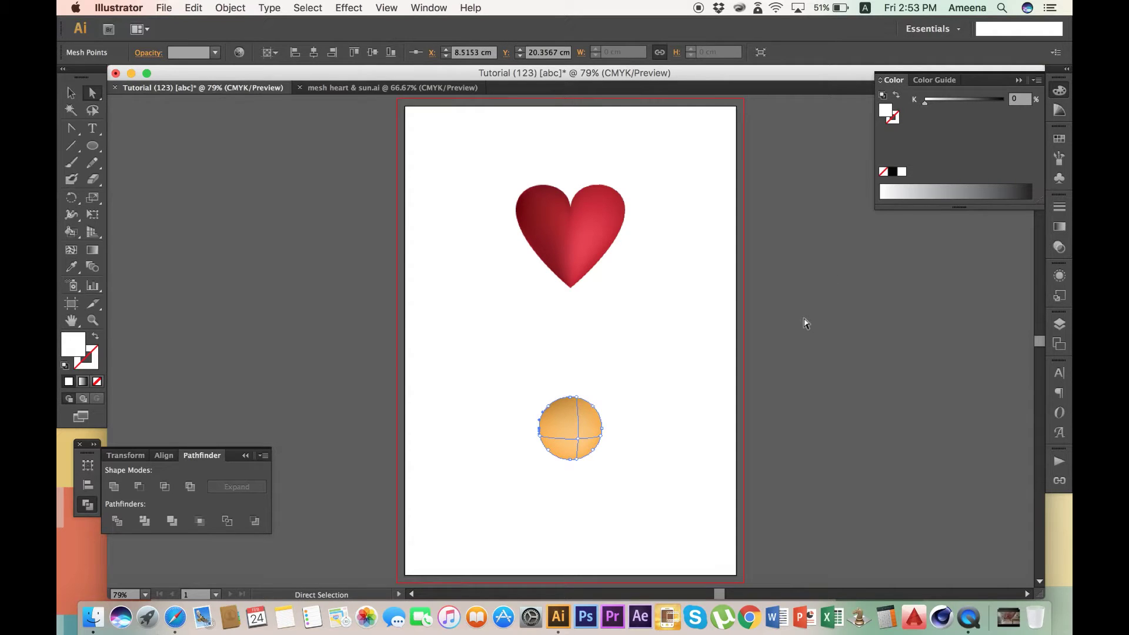
key(i)
click(567, 403)
key(a)
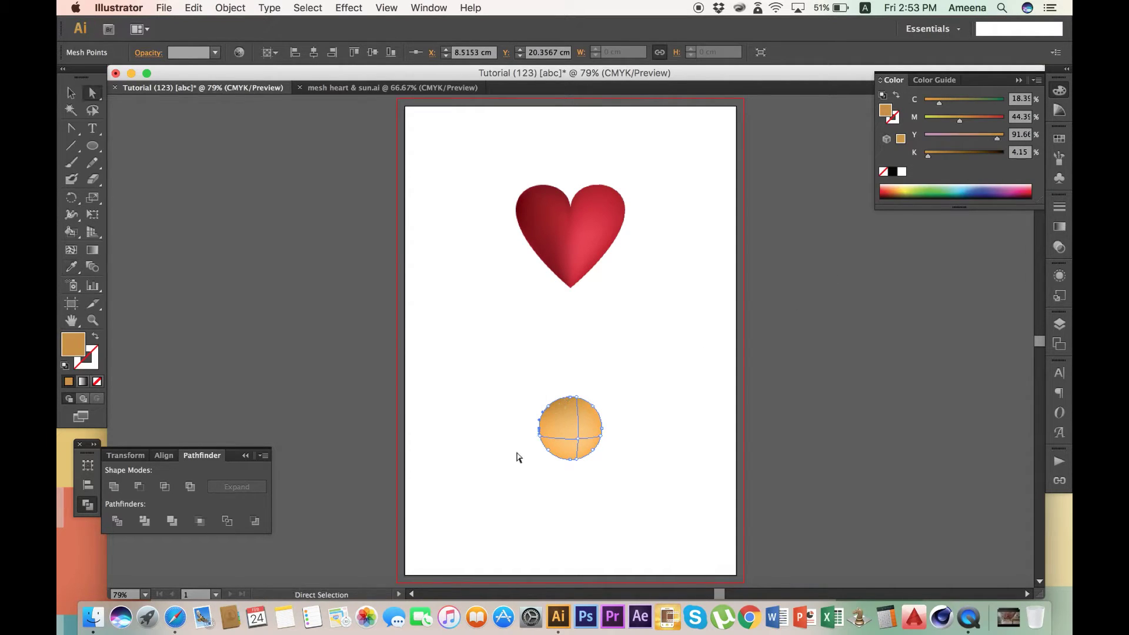
click(523, 456)
click(549, 439)
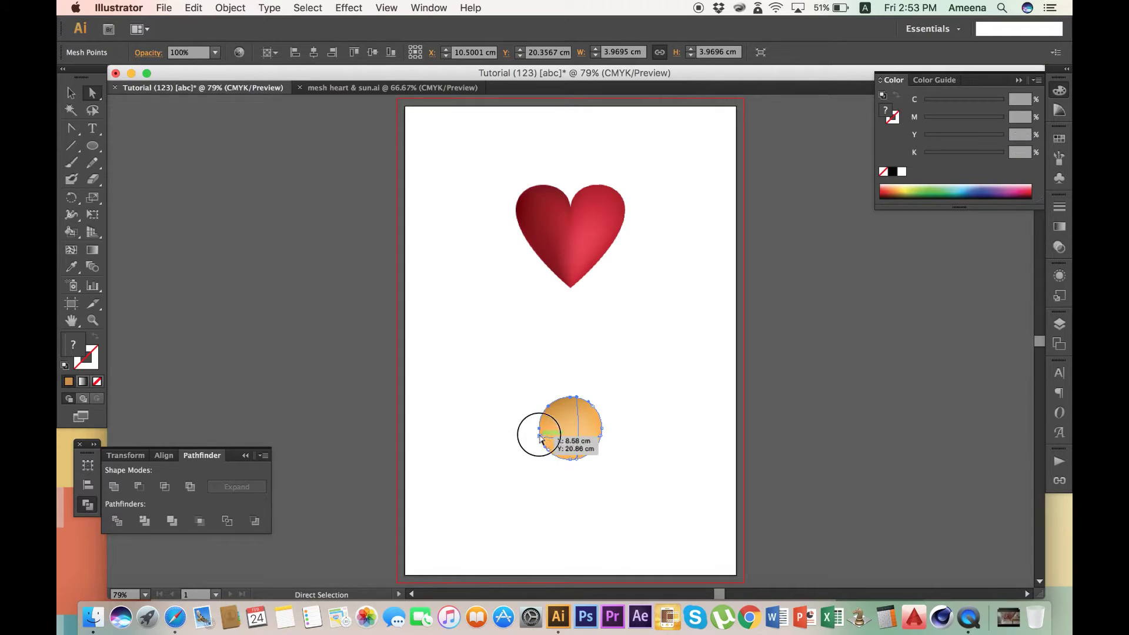
key(i)
click(562, 403)
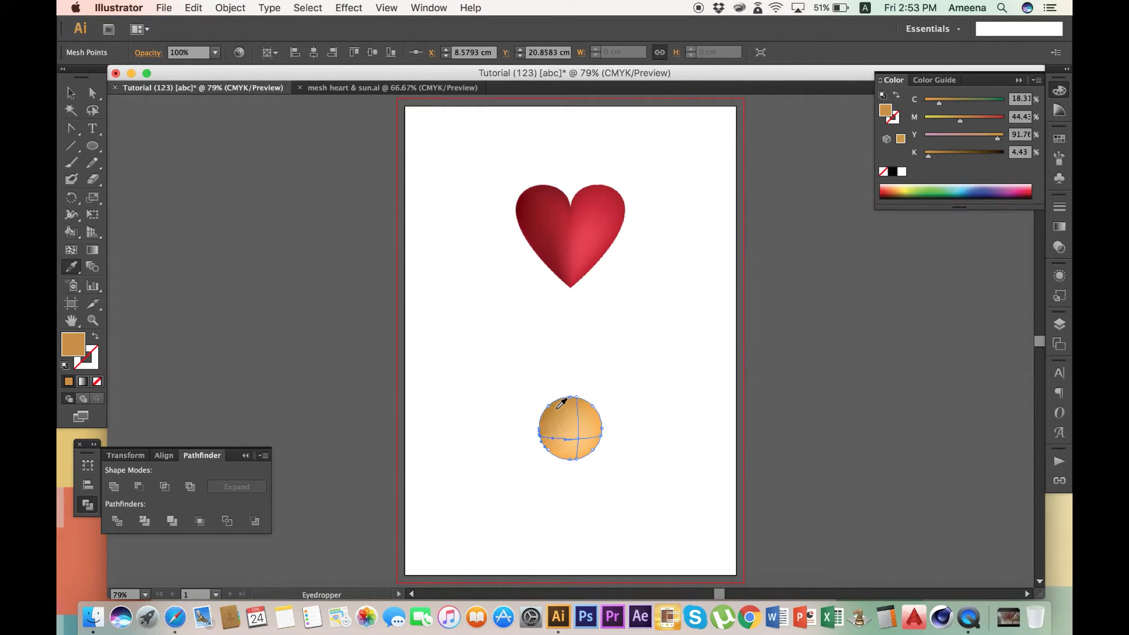
key(a)
click(545, 480)
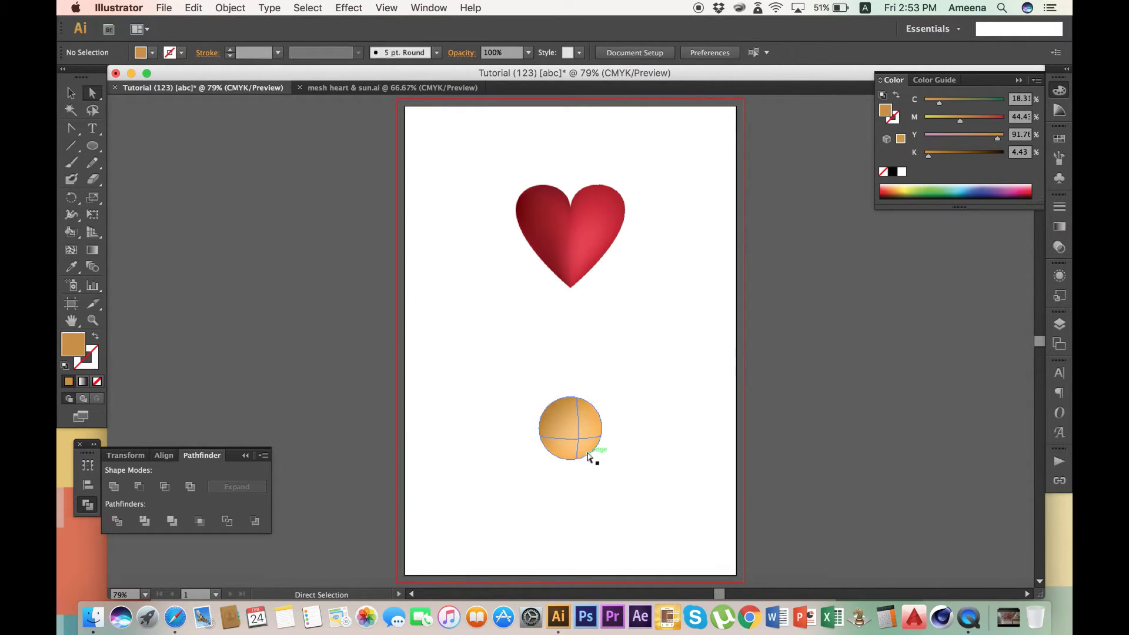
Step: Add a mesh point in the circle's upper-left area, at about X 9.8 cm, Y 19.5 cm, with 83% saturation and 85% brightness
key(u)
click(560, 415)
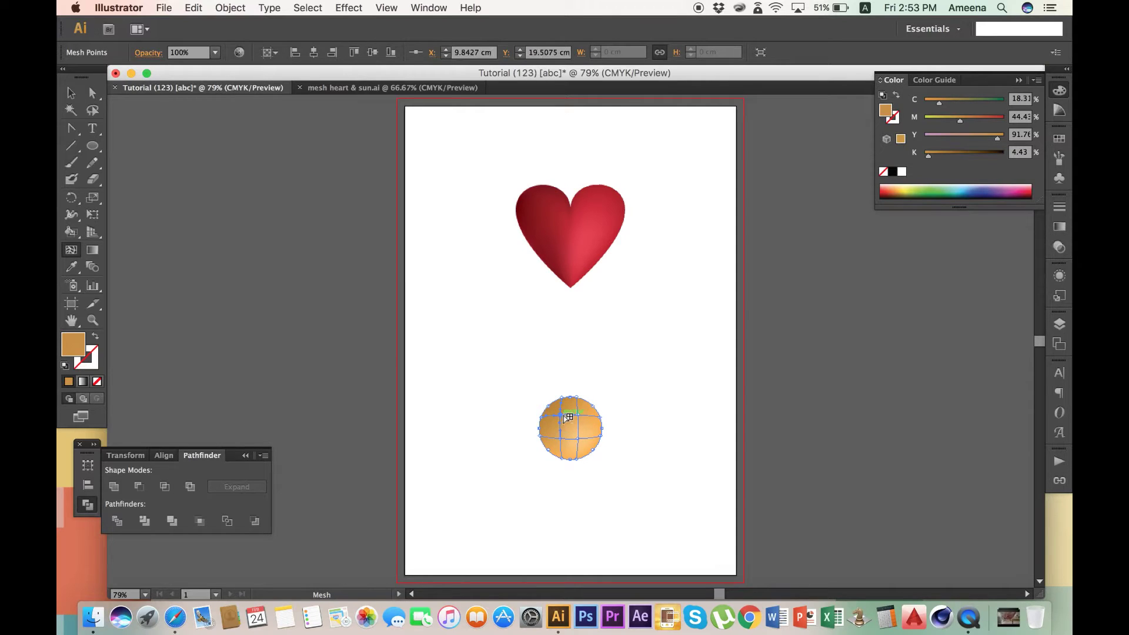
click(1036, 80)
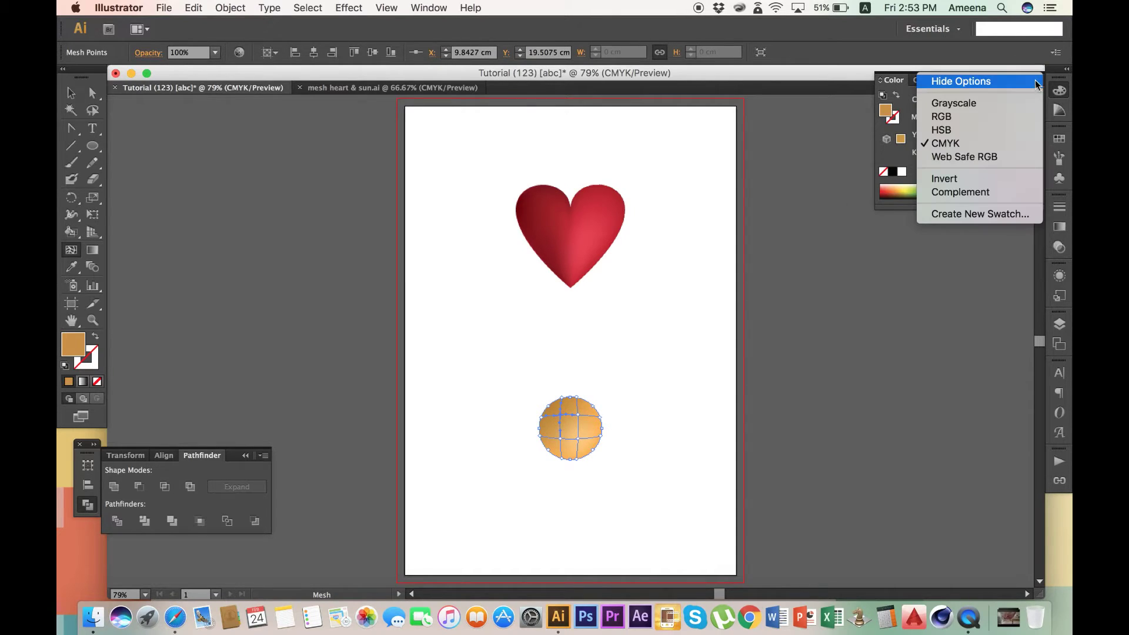
click(988, 130)
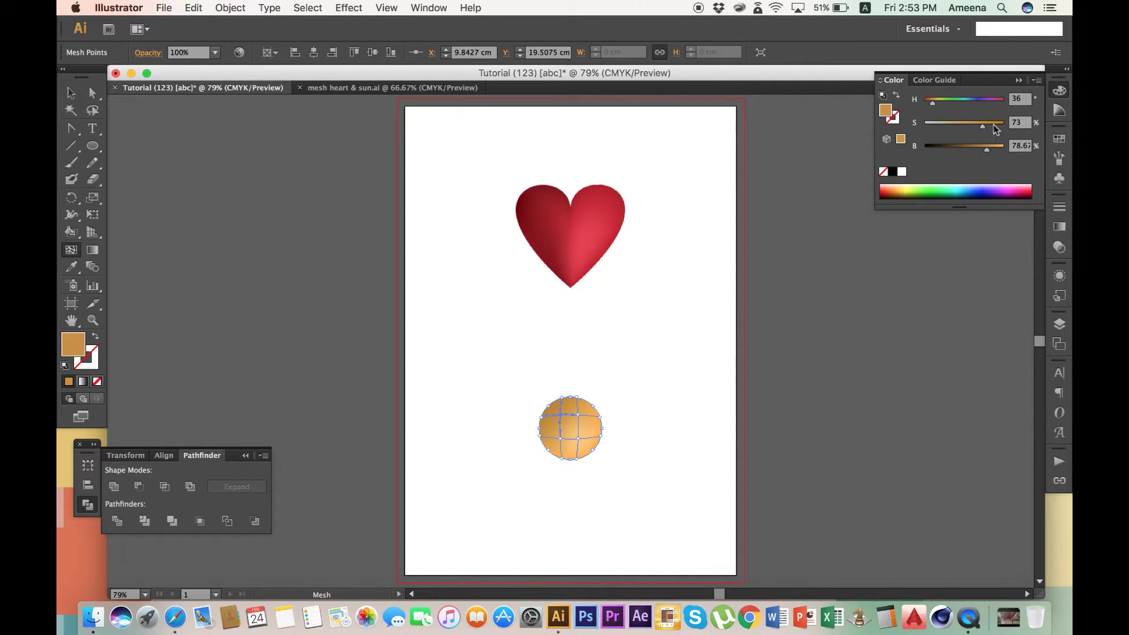
click(993, 149)
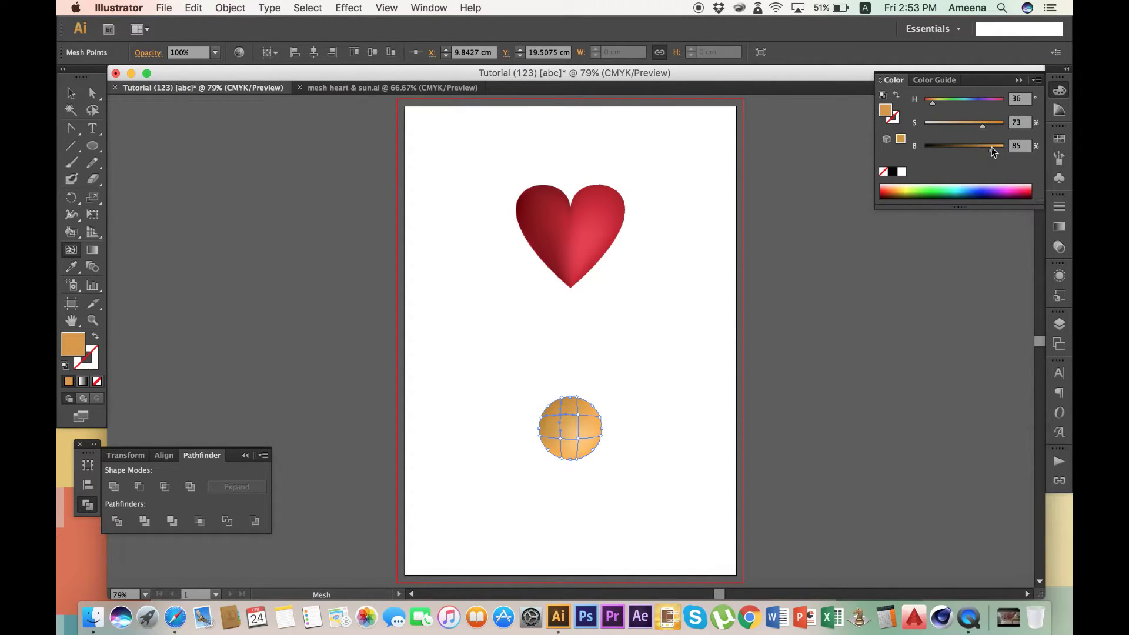
key(a)
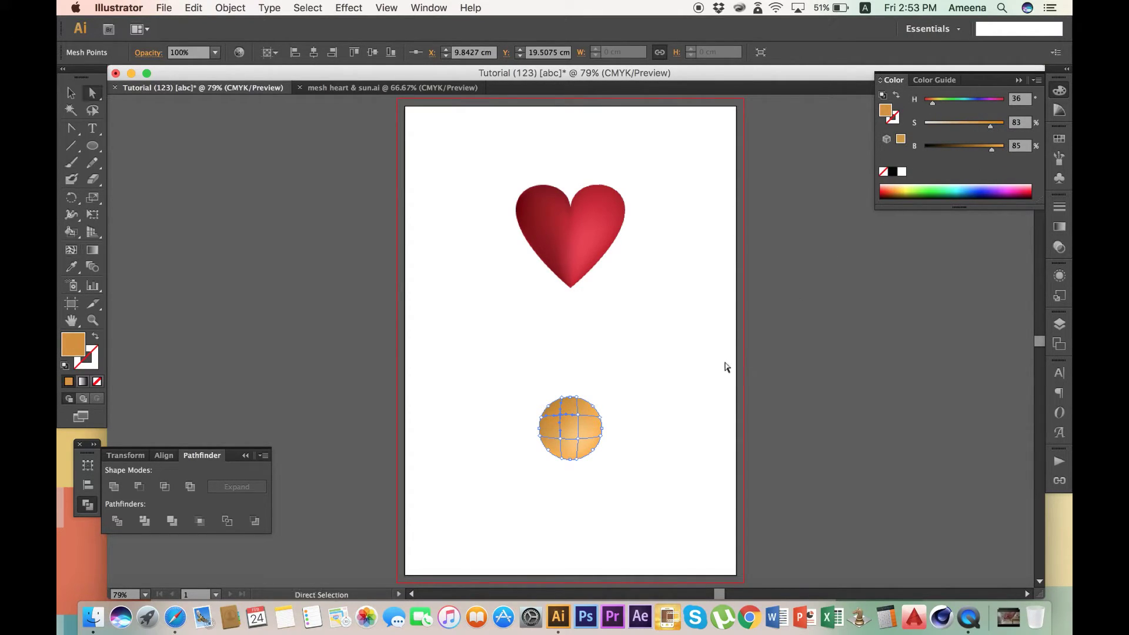
click(663, 420)
Step: Recolour the bottom-edge mesh point left of the circle's centre with darker orange sampled from the circle's left side
click(552, 458)
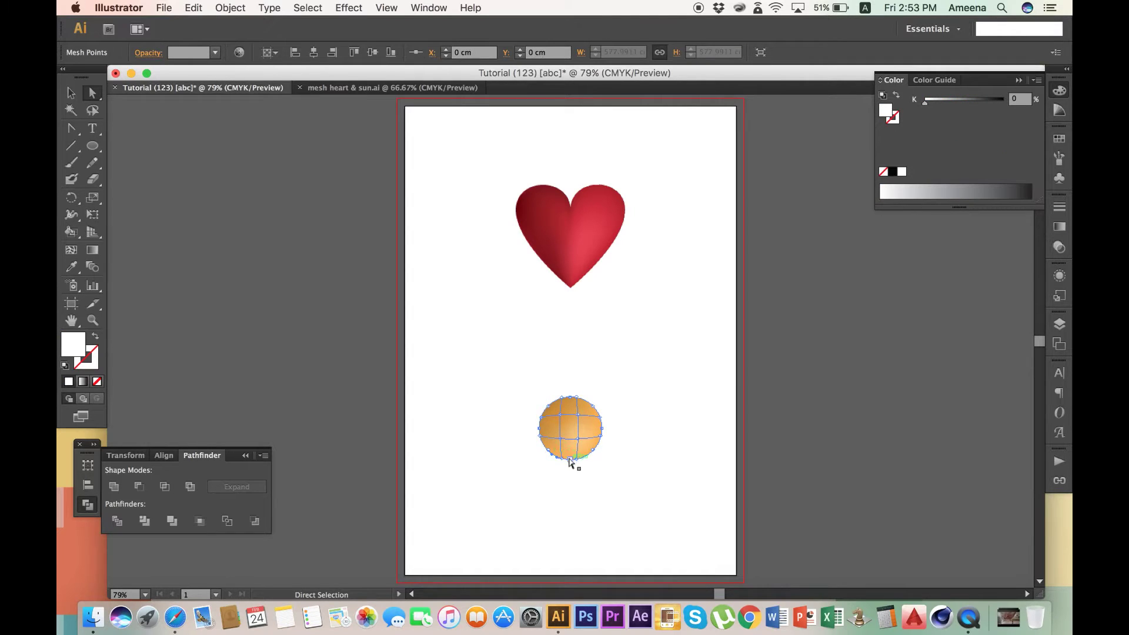
click(563, 462)
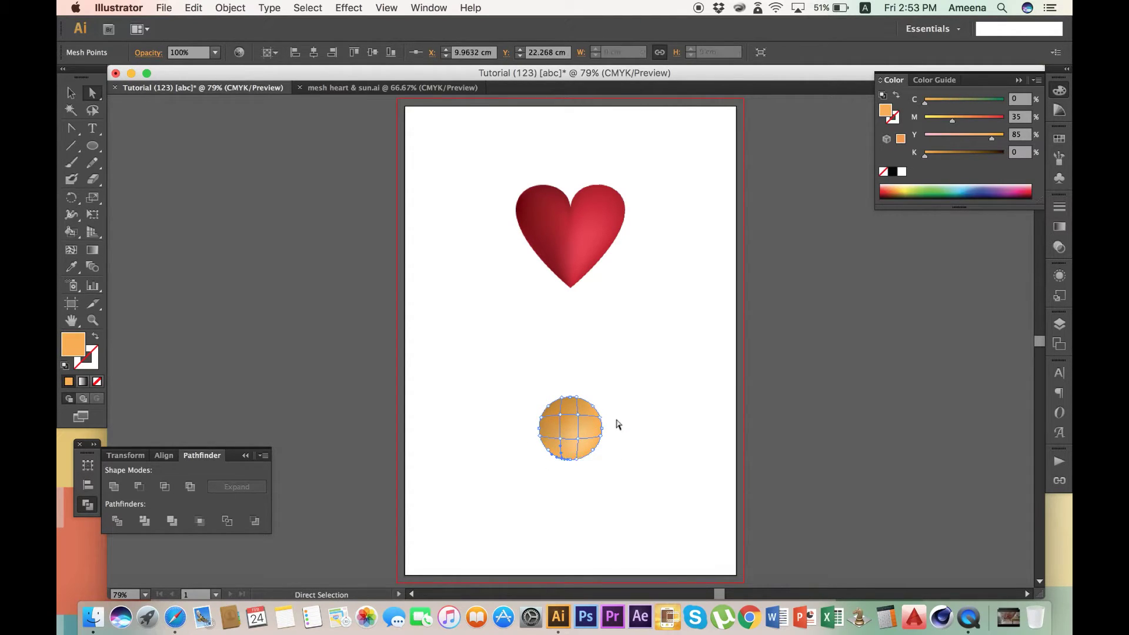
drag(546, 447, 607, 469)
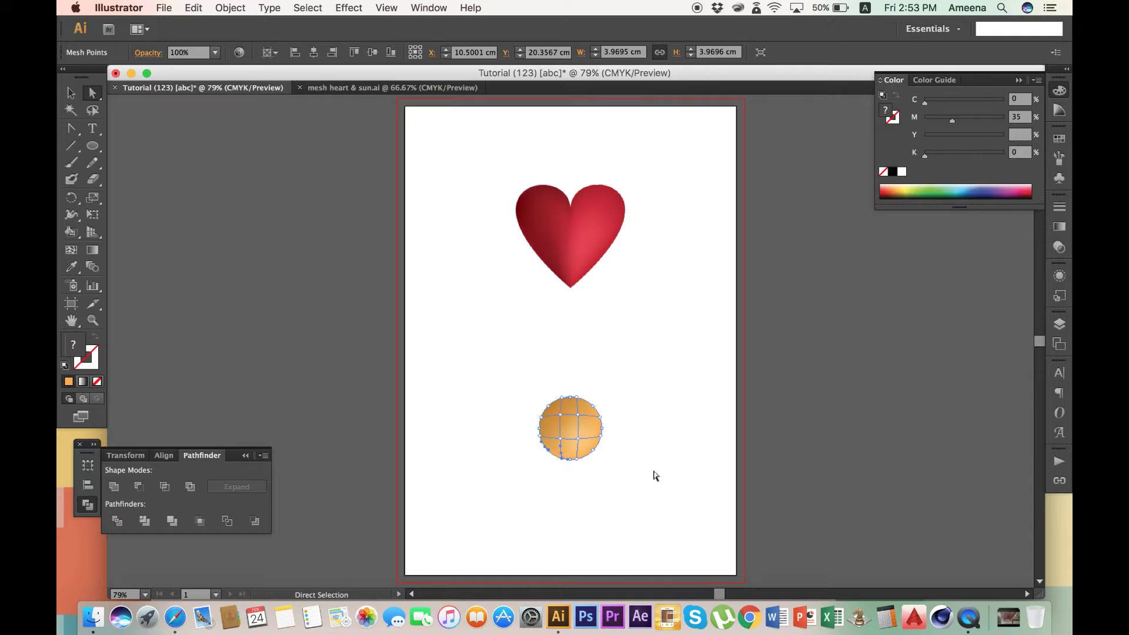
key(i)
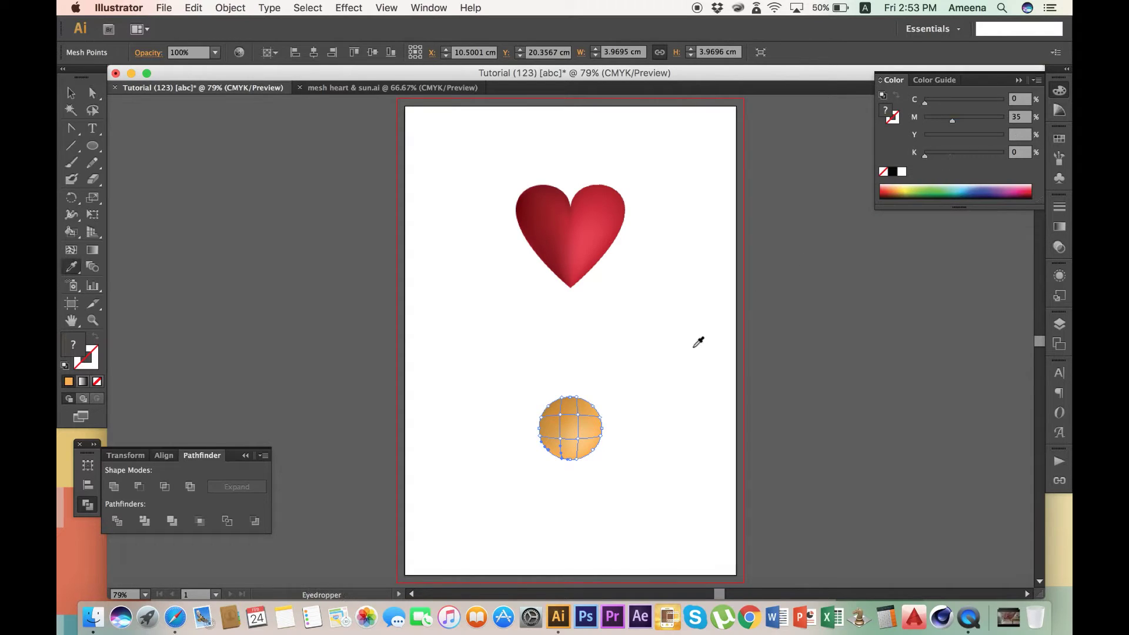
click(555, 421)
key(v)
click(652, 448)
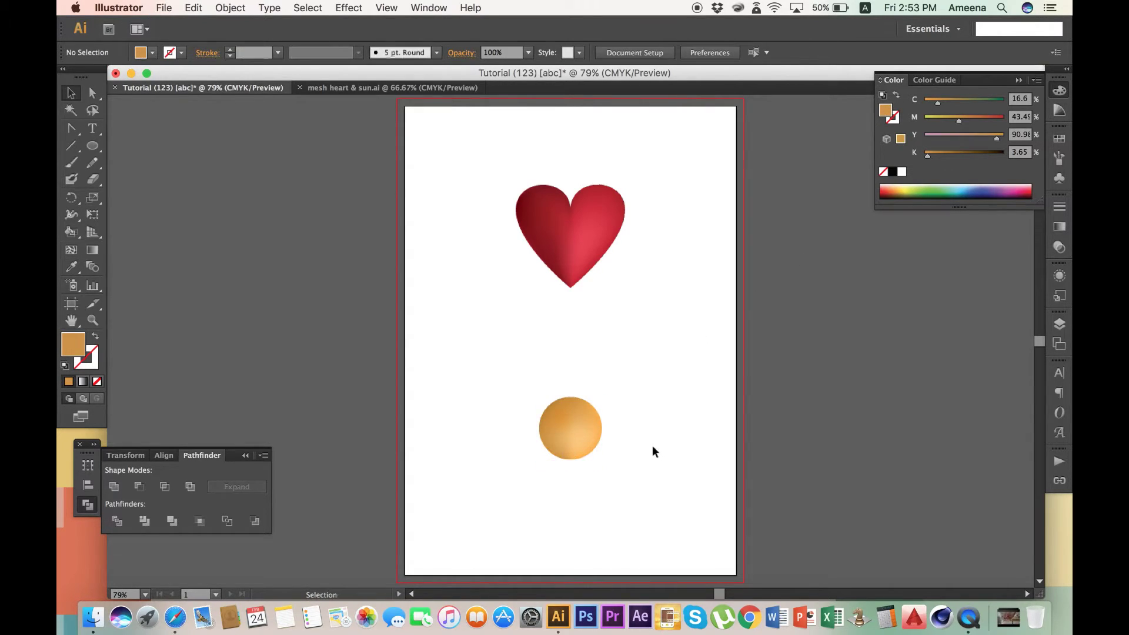
Step: Recolour the bottom-edge mesh point at about X 10.9 cm, Y 22.3 cm with darker orange sampled from the circle's left side
key(a)
click(580, 453)
key(i)
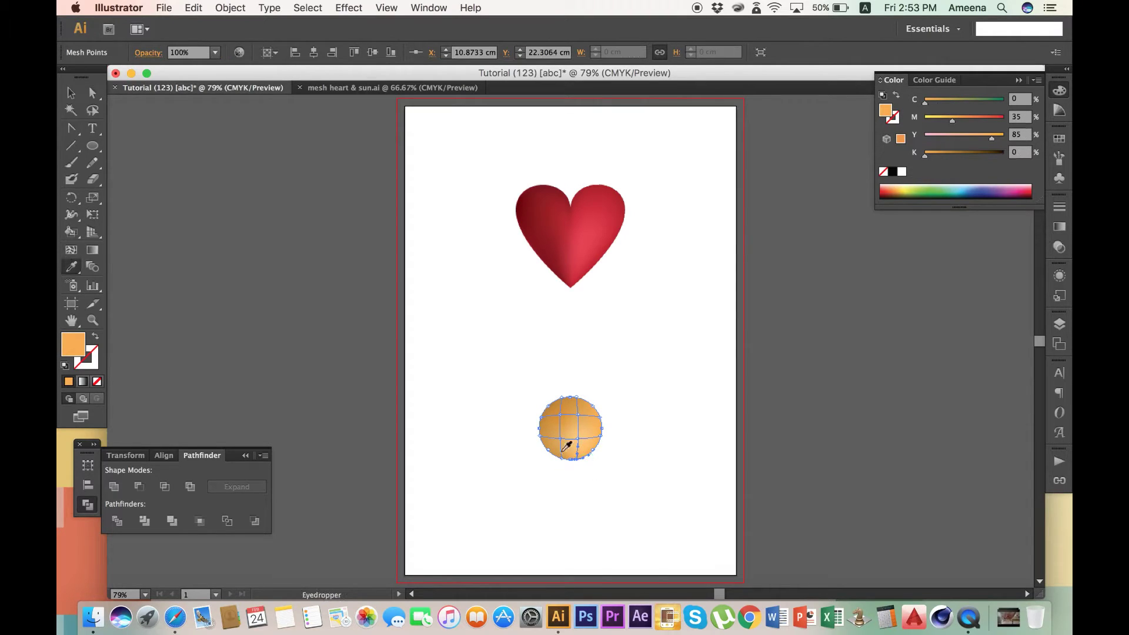
click(553, 423)
key(v)
click(660, 443)
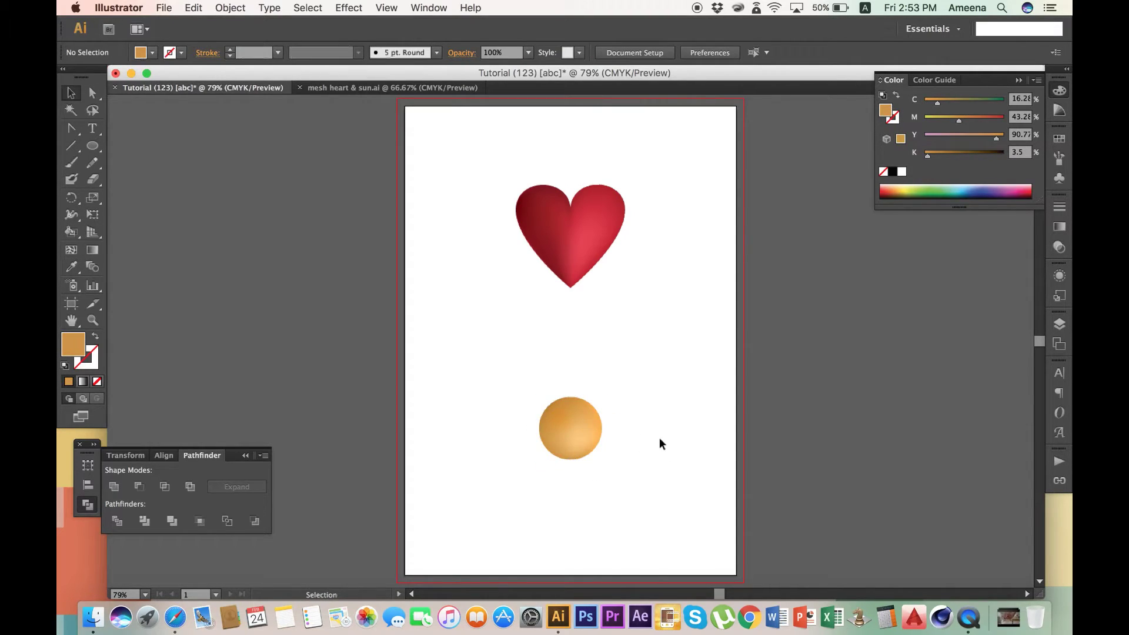
Step: Recolour the circle's right-edge mesh points with orange sampled from the circle's right side, raising the saturation to 73%
key(a)
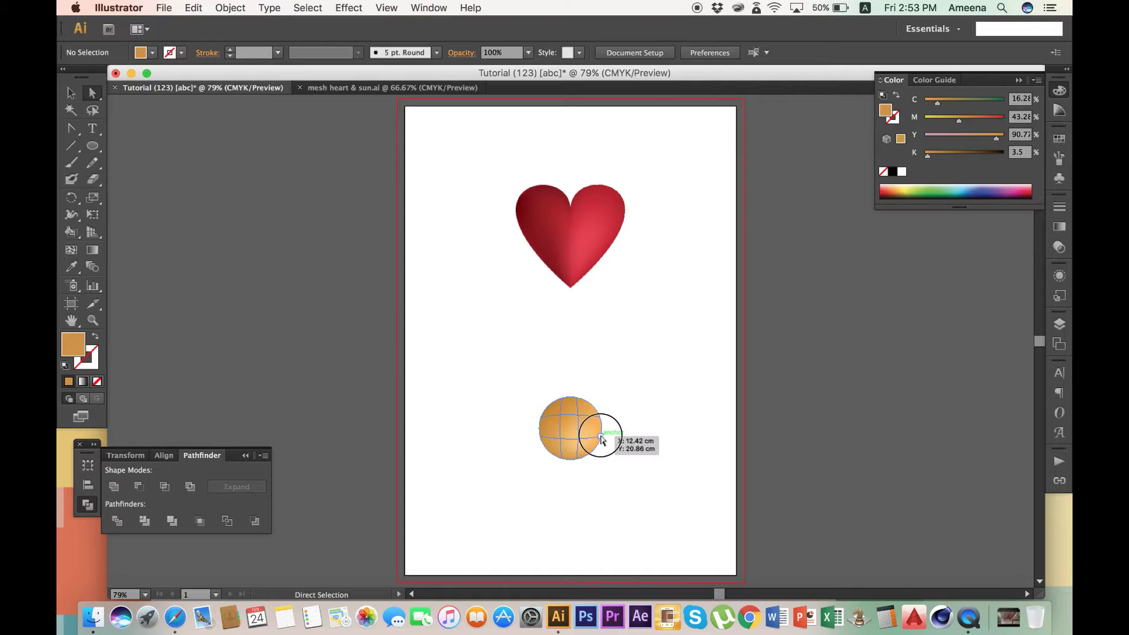
click(600, 417)
click(595, 418)
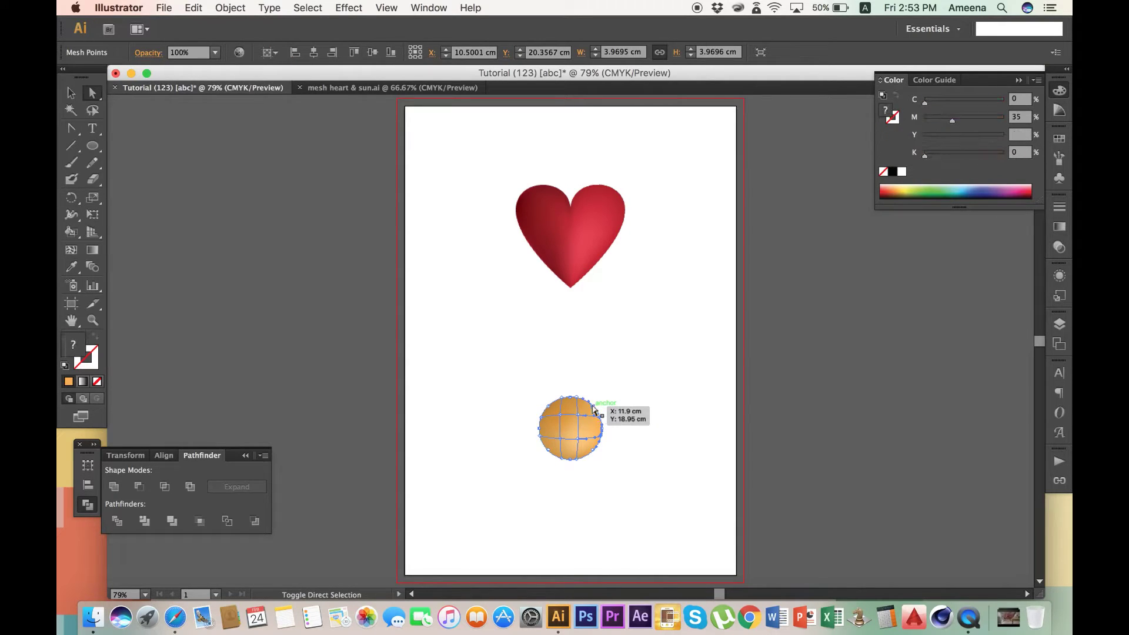
key(i)
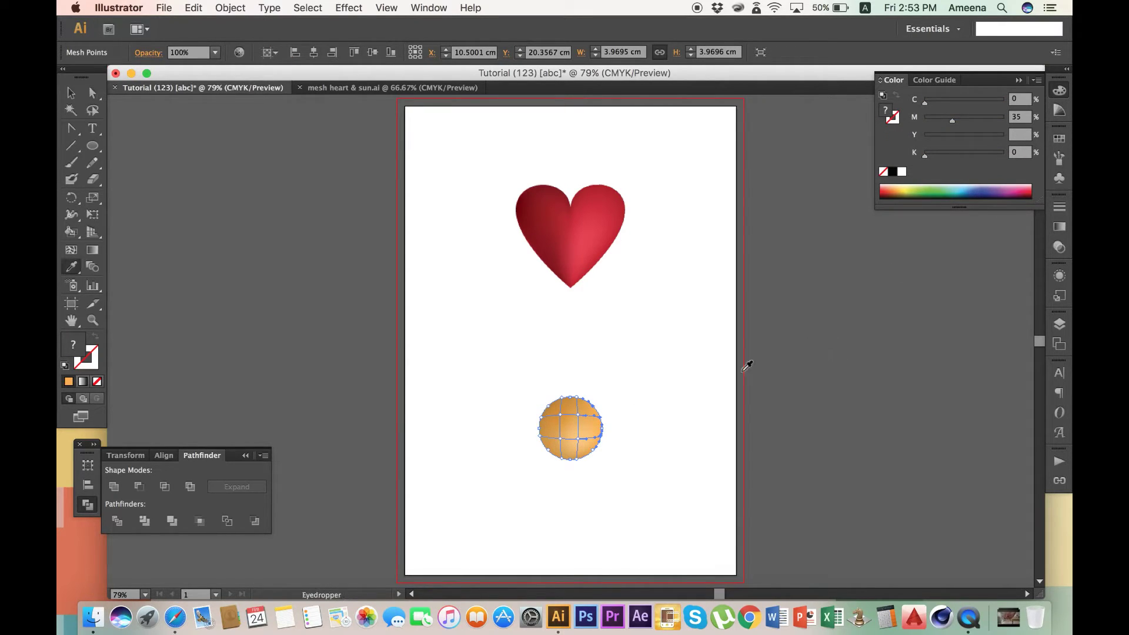
click(599, 416)
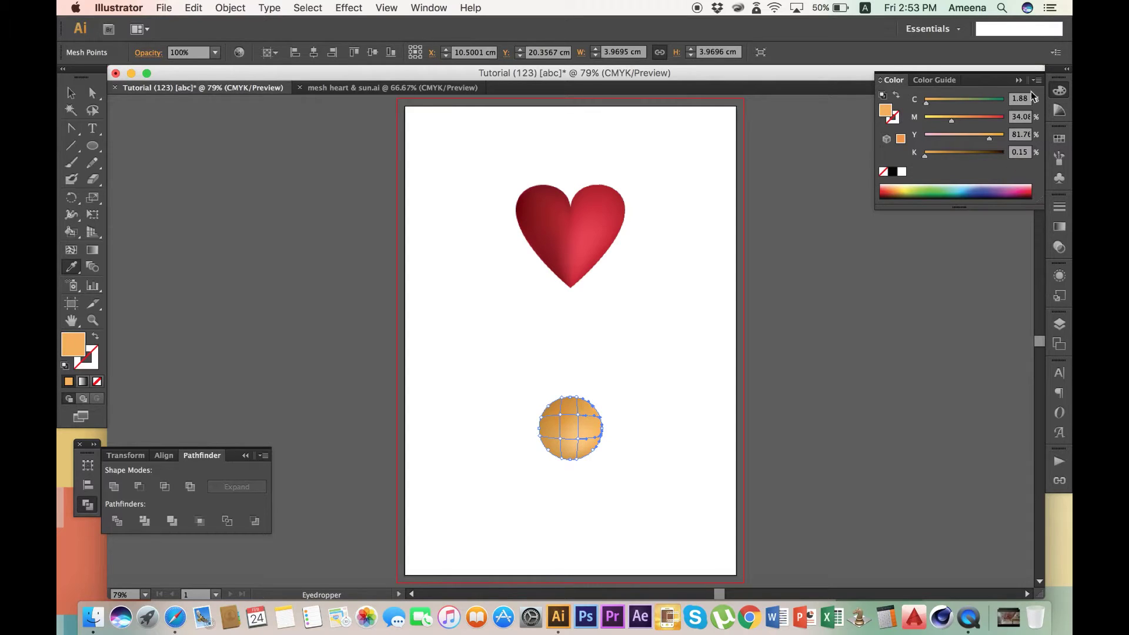
click(1036, 80)
click(1000, 129)
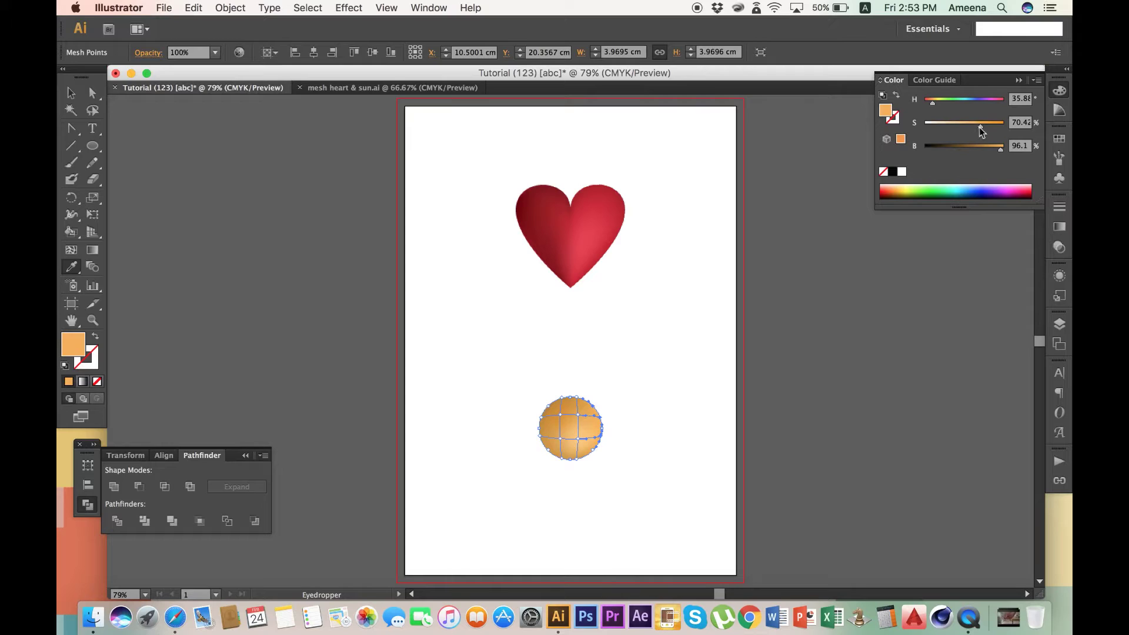
drag(983, 126, 986, 126)
key(v)
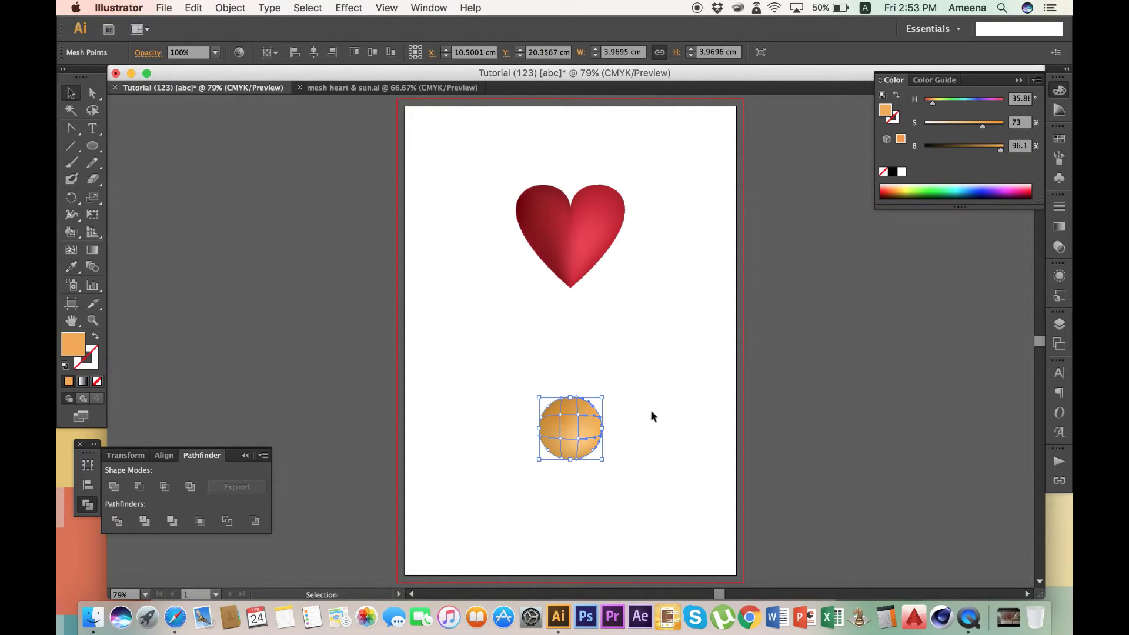
click(651, 416)
Step: Set brightness to 91% for the circle's inner mesh point near X 9.8 cm, Y 19.5 cm, and 92% for the one near X 11 cm
key(a)
click(561, 413)
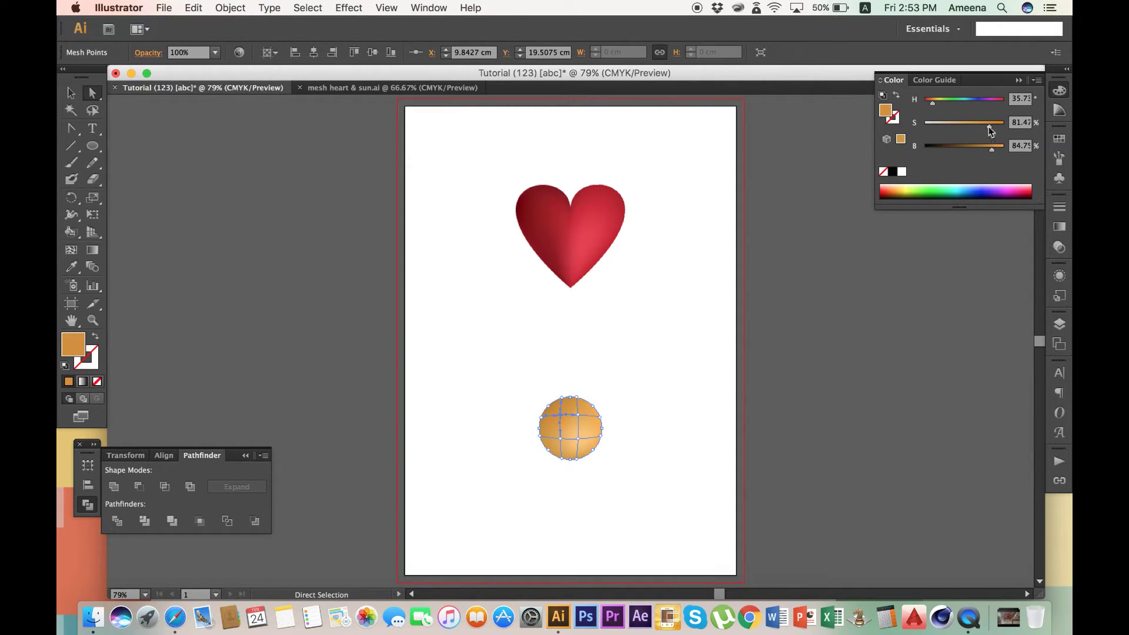
click(996, 148)
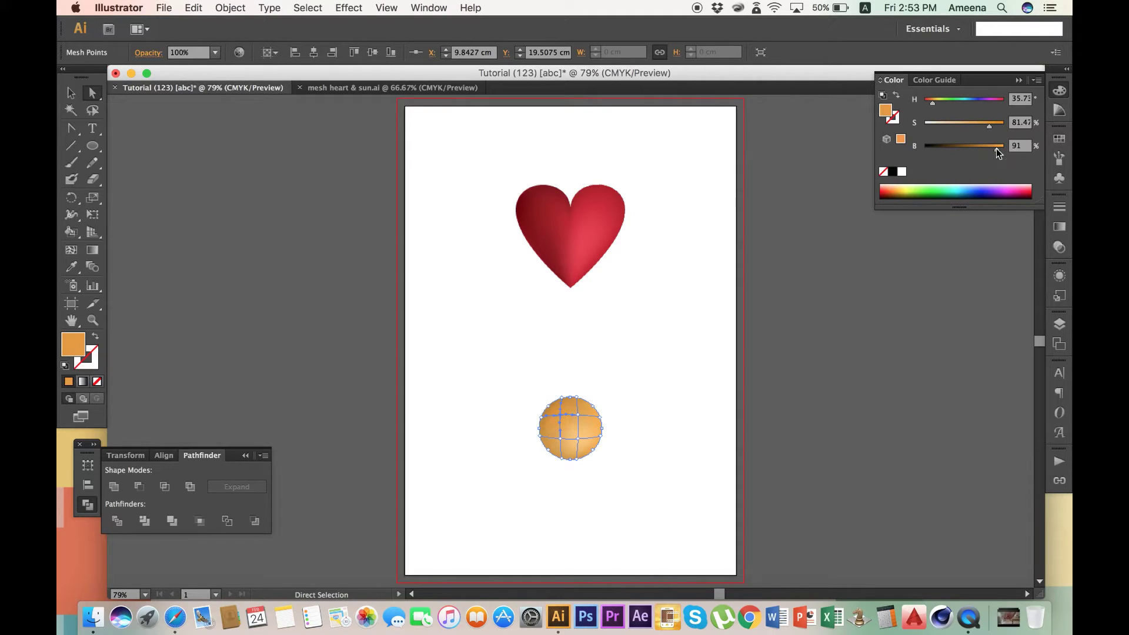
click(577, 415)
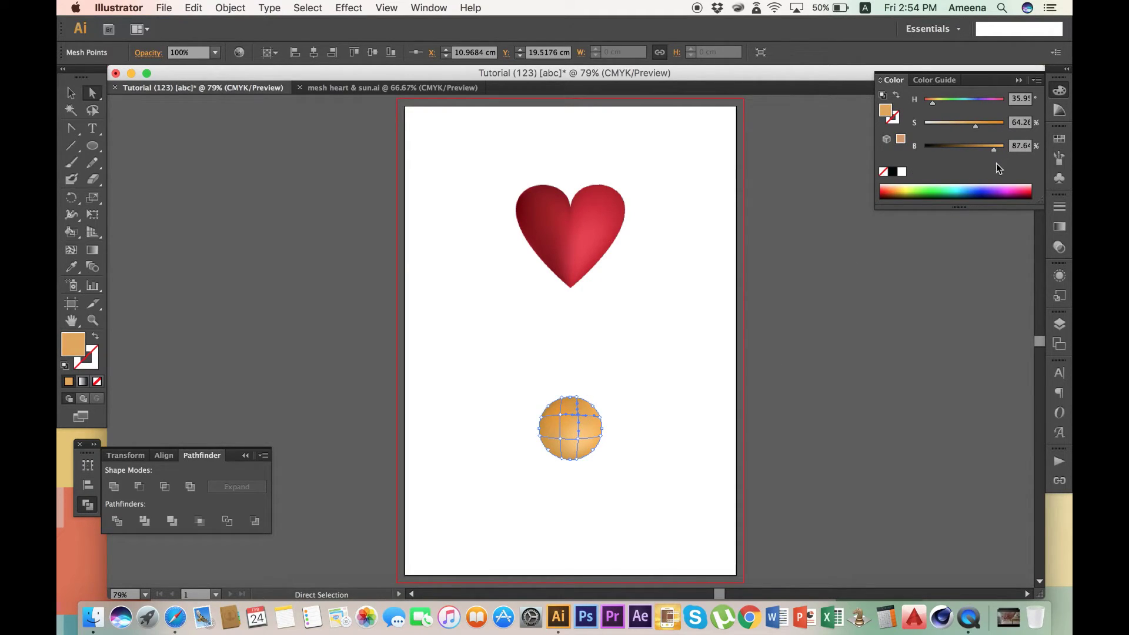
click(998, 149)
key(v)
click(657, 407)
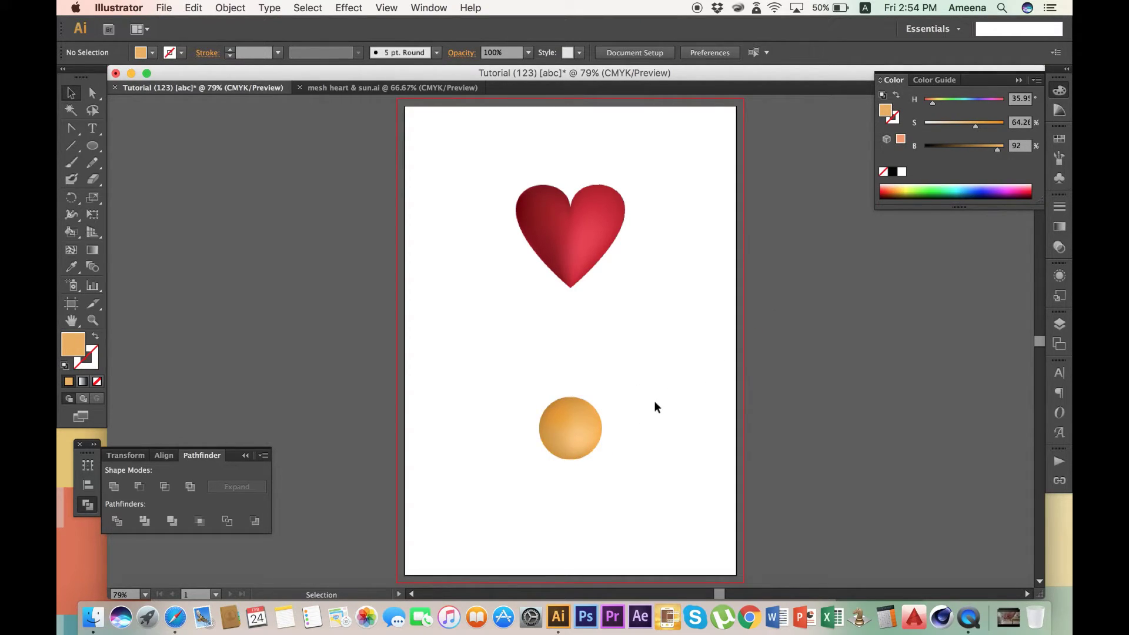
key(l)
drag(573, 427, 683, 449)
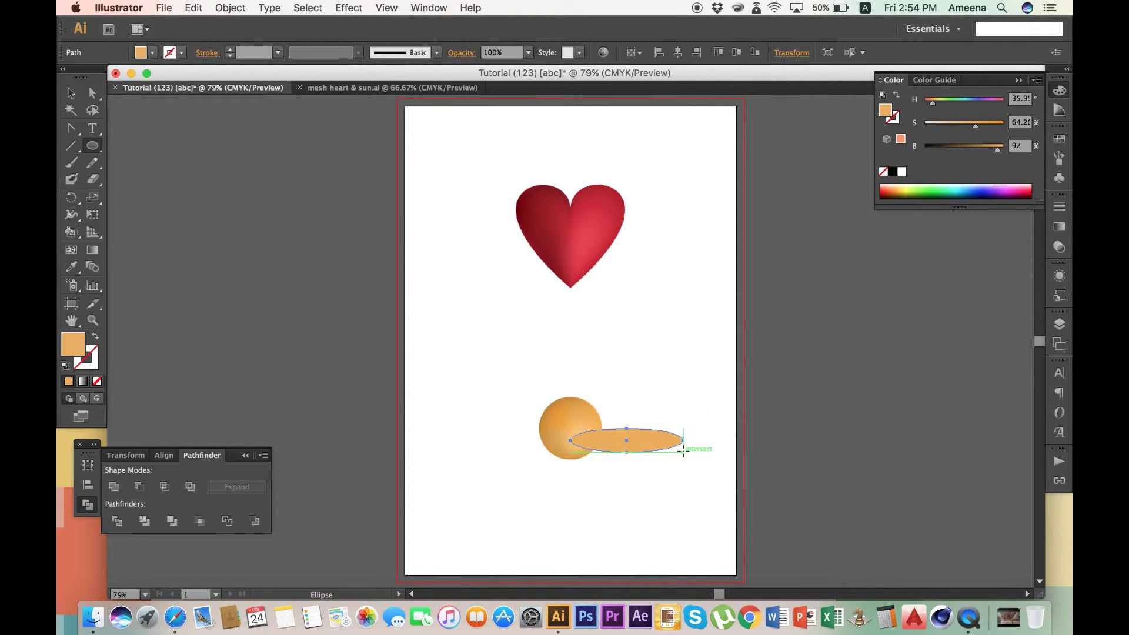
key(super+z)
Step: Draw a horizontal ellipse about 8.5 cm wide, nearly as tall as the circle, extending right from the circle's centre
drag(570, 428, 704, 429)
key(v)
click(675, 423)
key(super+z)
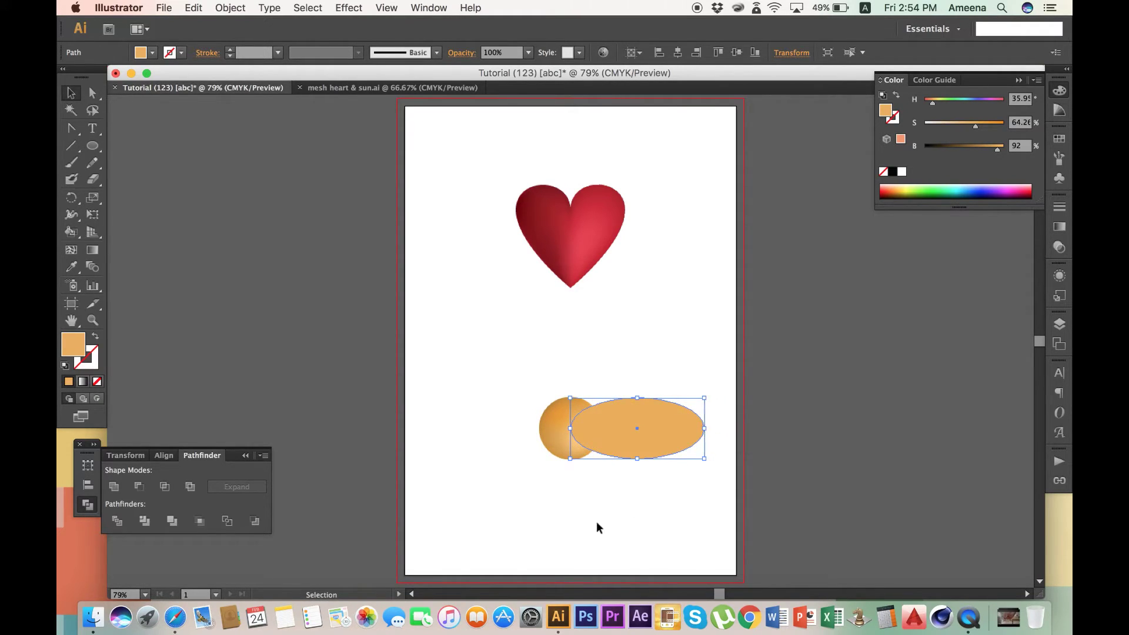
Step: Convert the ellipse's right-end anchor point to a corner so the shape becomes a pointed petal
key(a)
click(705, 430)
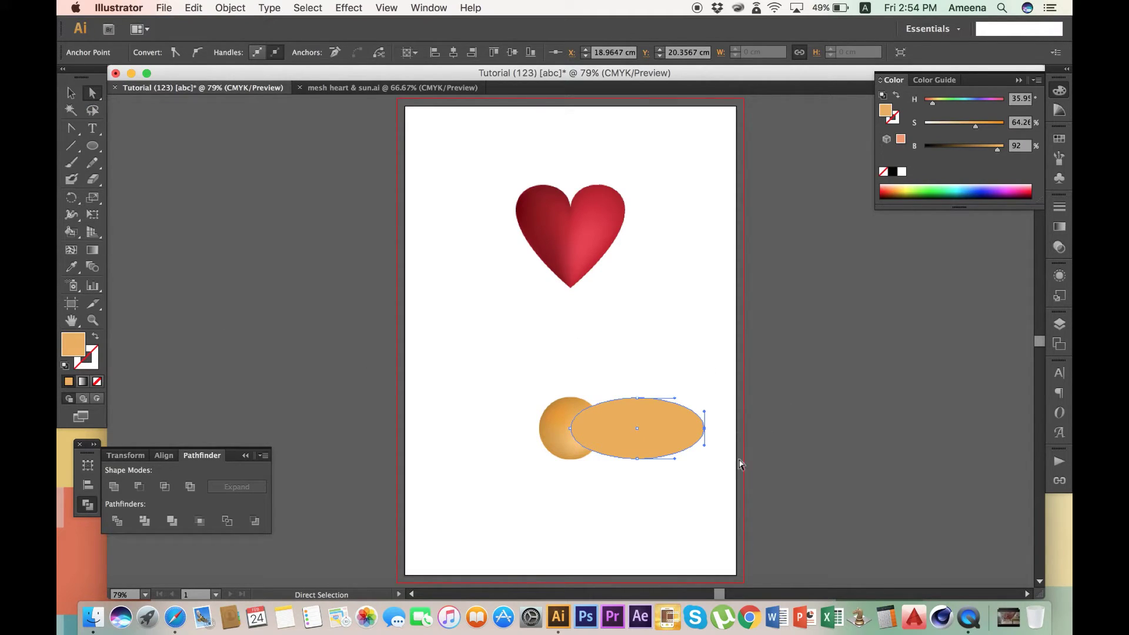
click(704, 429)
key(shift+c)
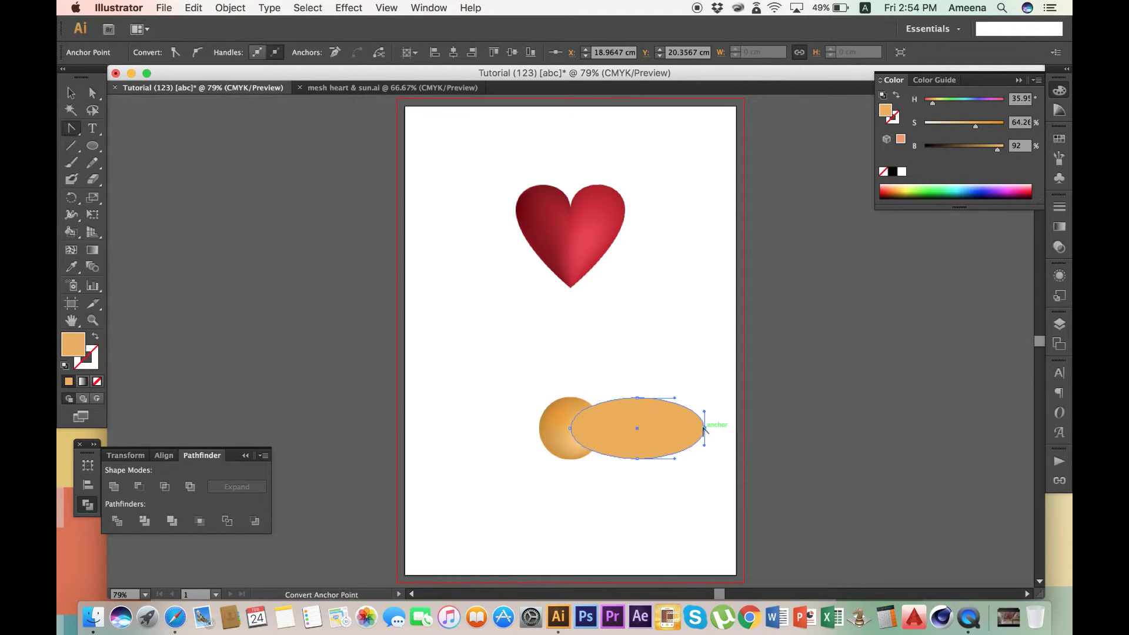
click(705, 429)
key(v)
click(663, 471)
click(619, 430)
key(a)
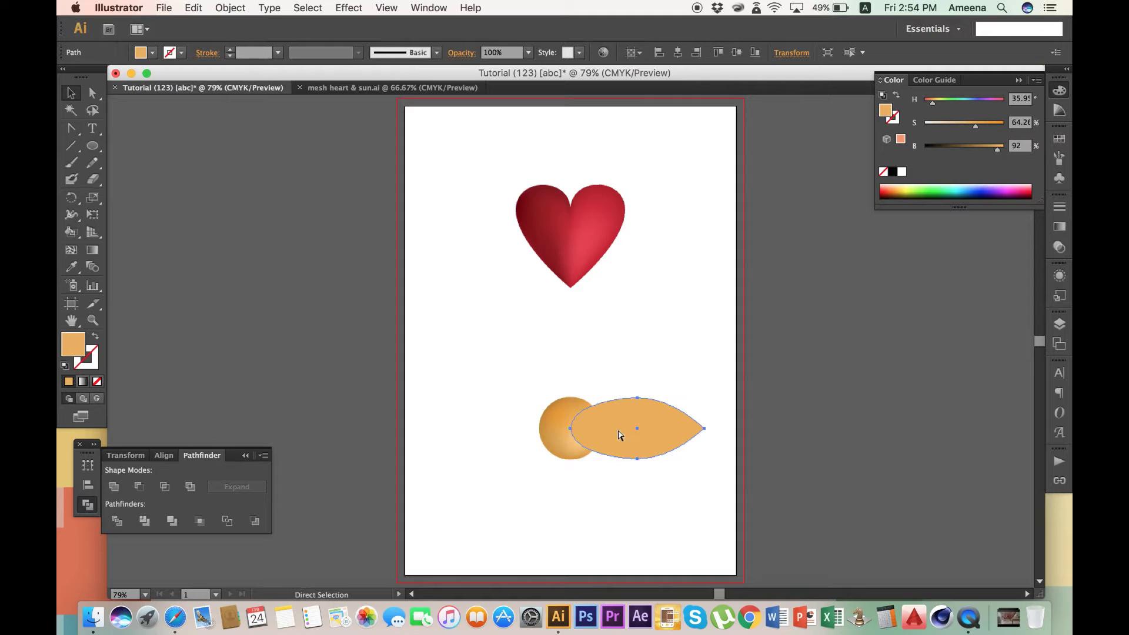
Step: Try to rotate the petal about its anchor point at the circle's centre
key(v)
key(a)
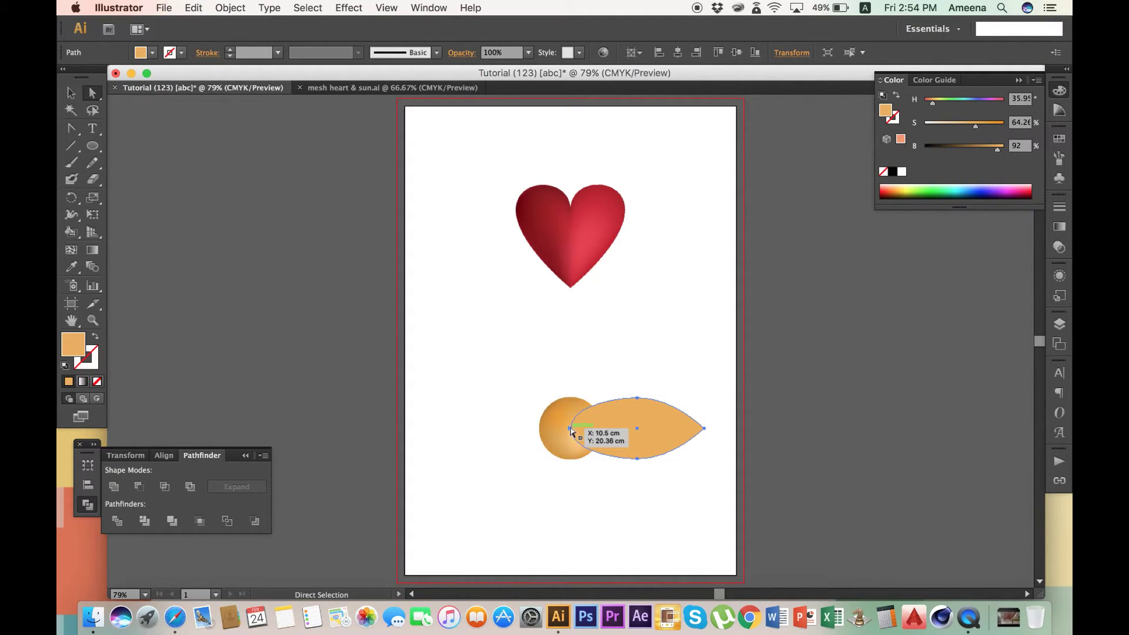
click(571, 429)
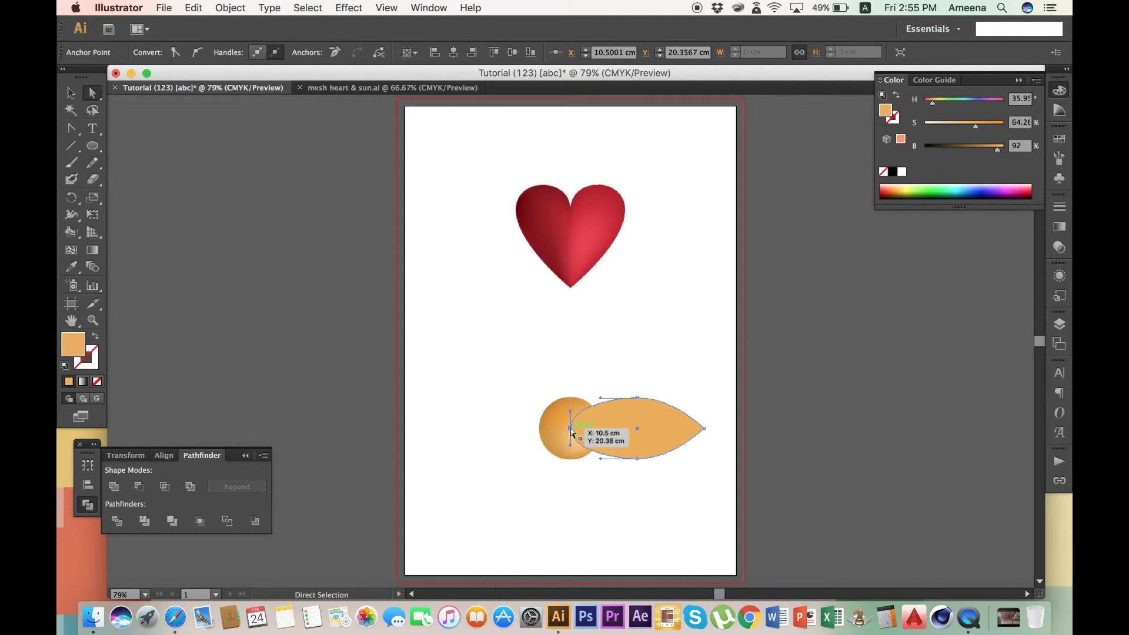
key(r)
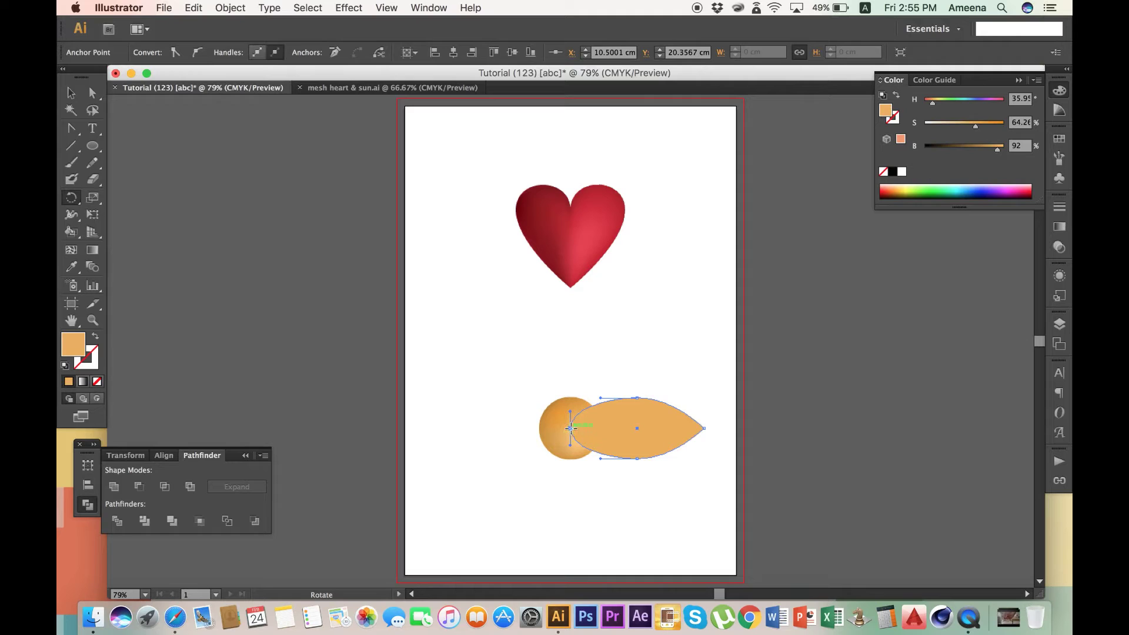
drag(715, 430, 502, 396)
key(v)
click(635, 549)
click(643, 428)
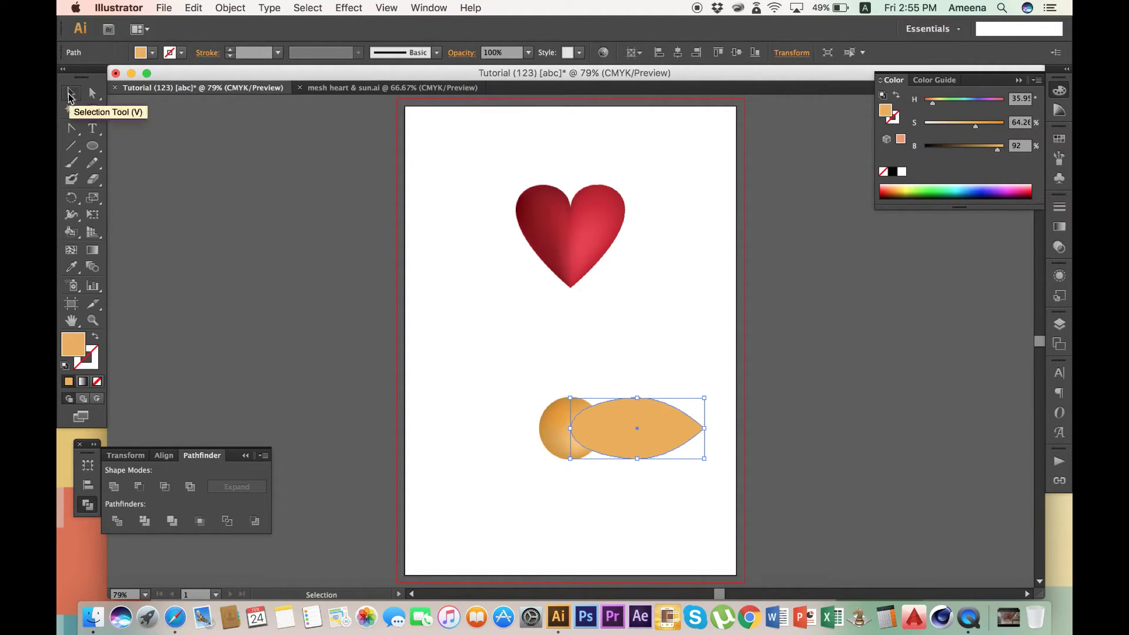
Step: Rotate a copy of the petal 180° about the circle's centre, onto the opposite side
key(r)
drag(724, 449, 489, 411)
key(v)
Step: Rotate copies of the petal pair about the circle's centre to form an eight-petal flower with petals every 45°
shift+click(633, 425)
key(a)
key(v)
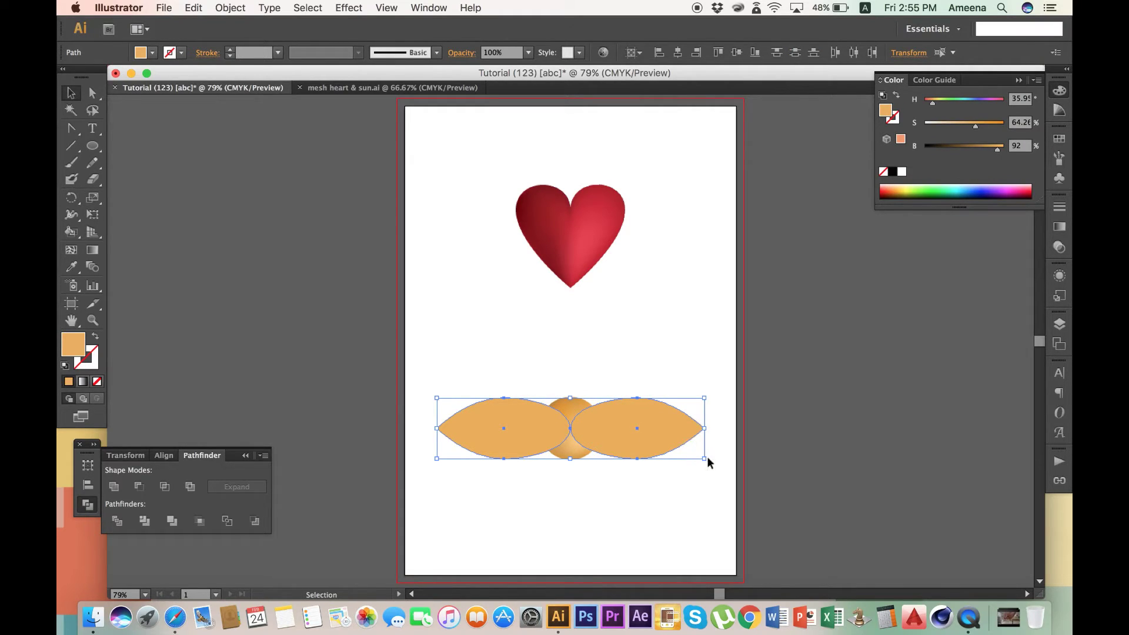
drag(710, 465, 572, 346)
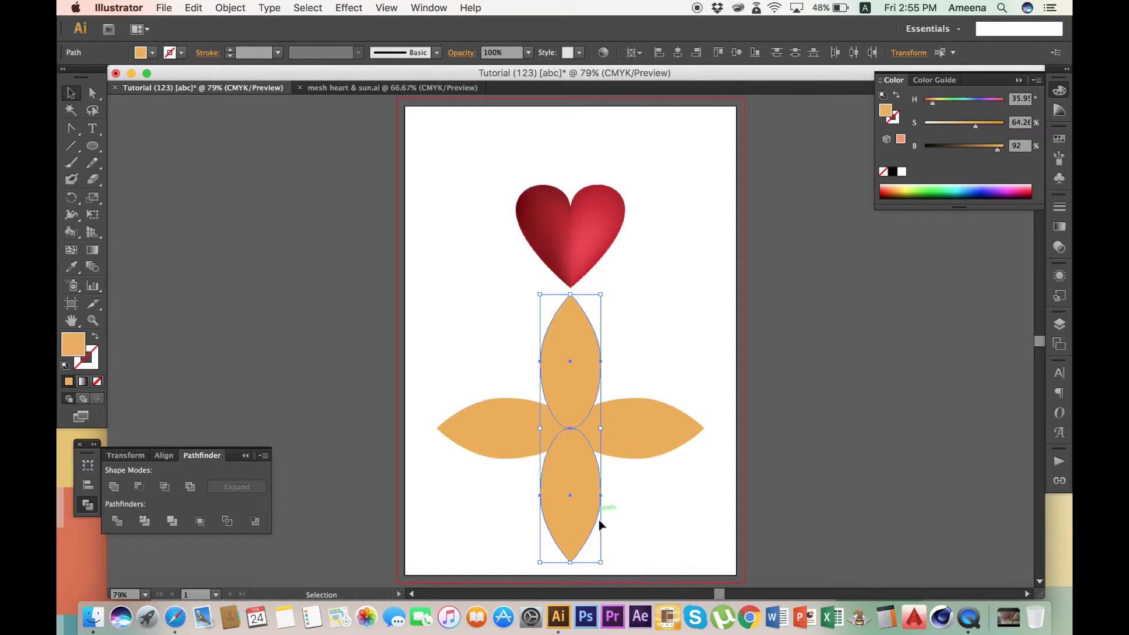
drag(606, 567, 649, 356)
Step: Select all eight petals and split them along their overlaps with the Divide pathfinder
key(a)
key(v)
shift+click(575, 504)
shift+click(617, 484)
shift+click(648, 433)
shift+click(555, 341)
shift+click(525, 357)
shift+click(483, 419)
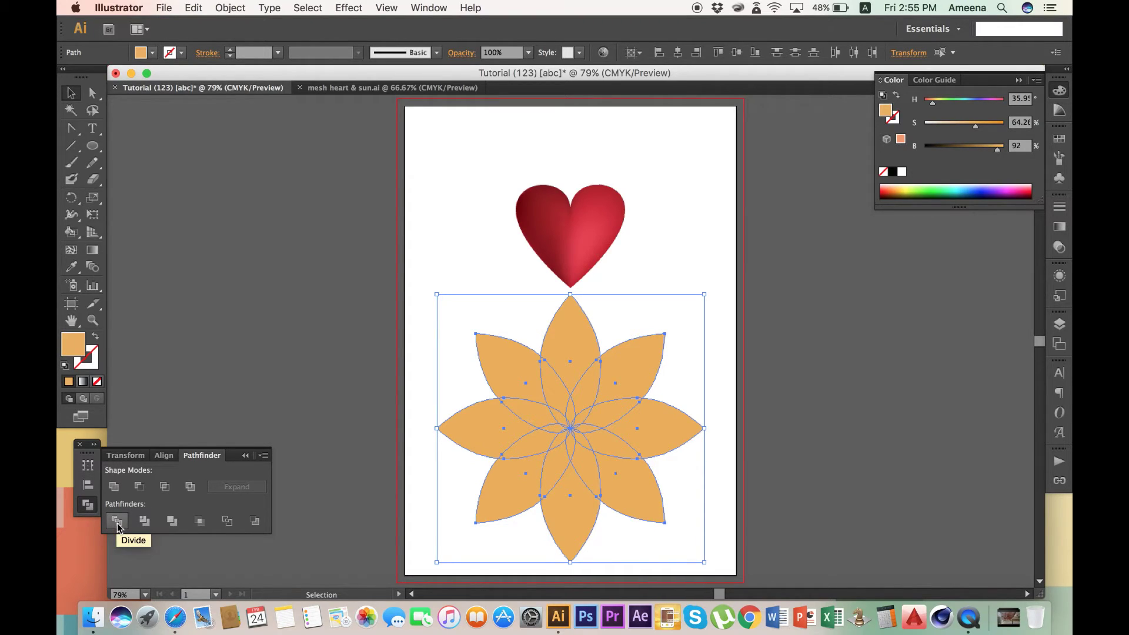
click(438, 9)
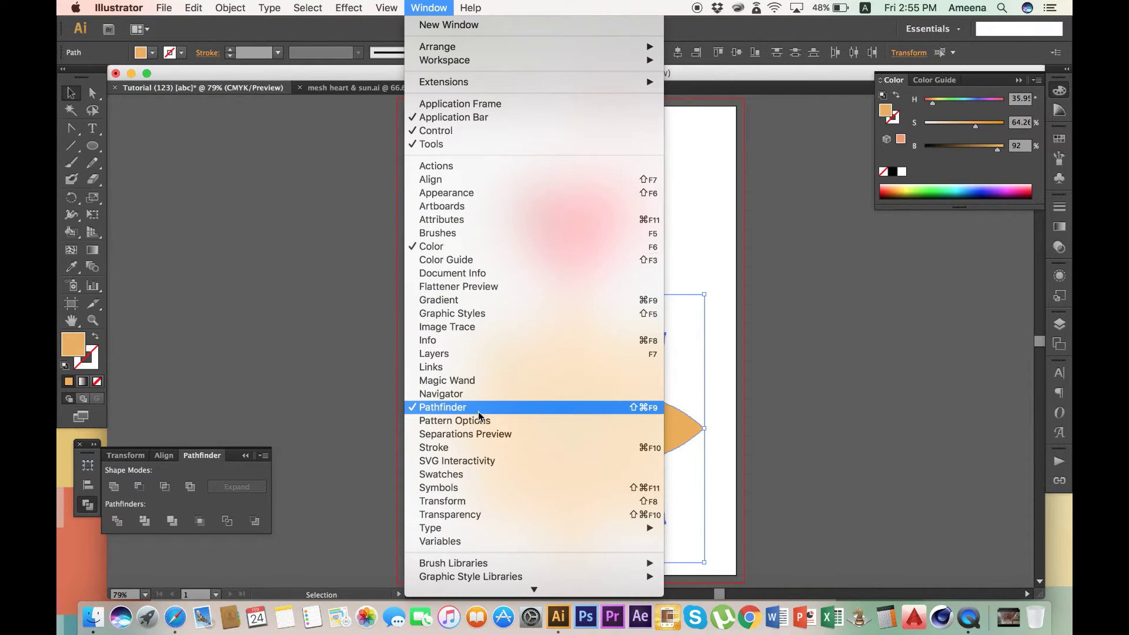
click(237, 467)
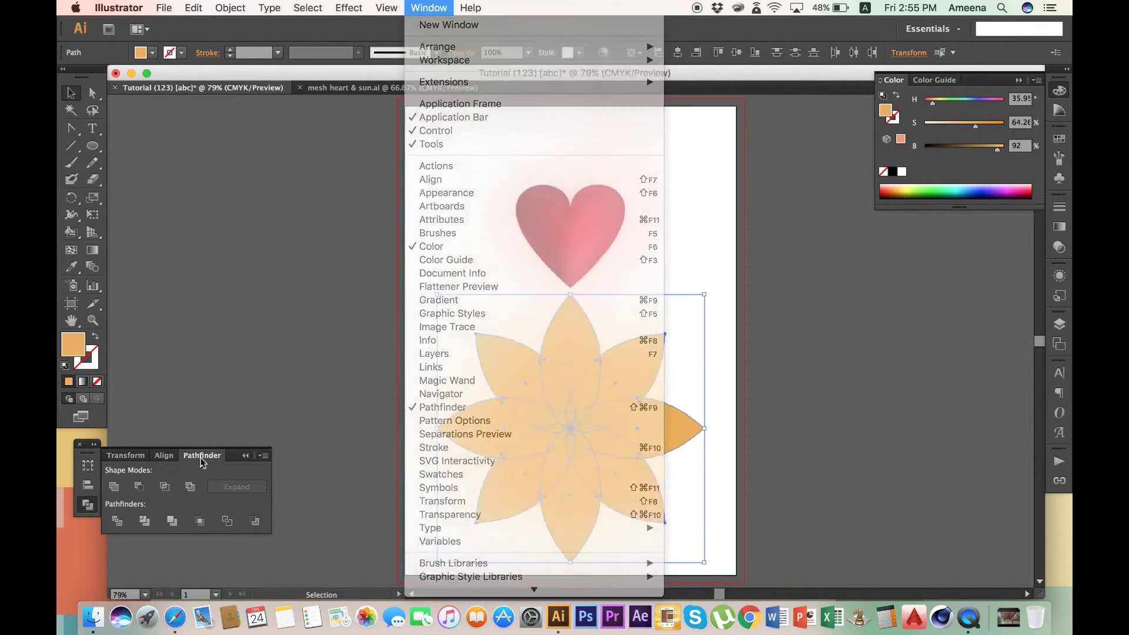
click(117, 521)
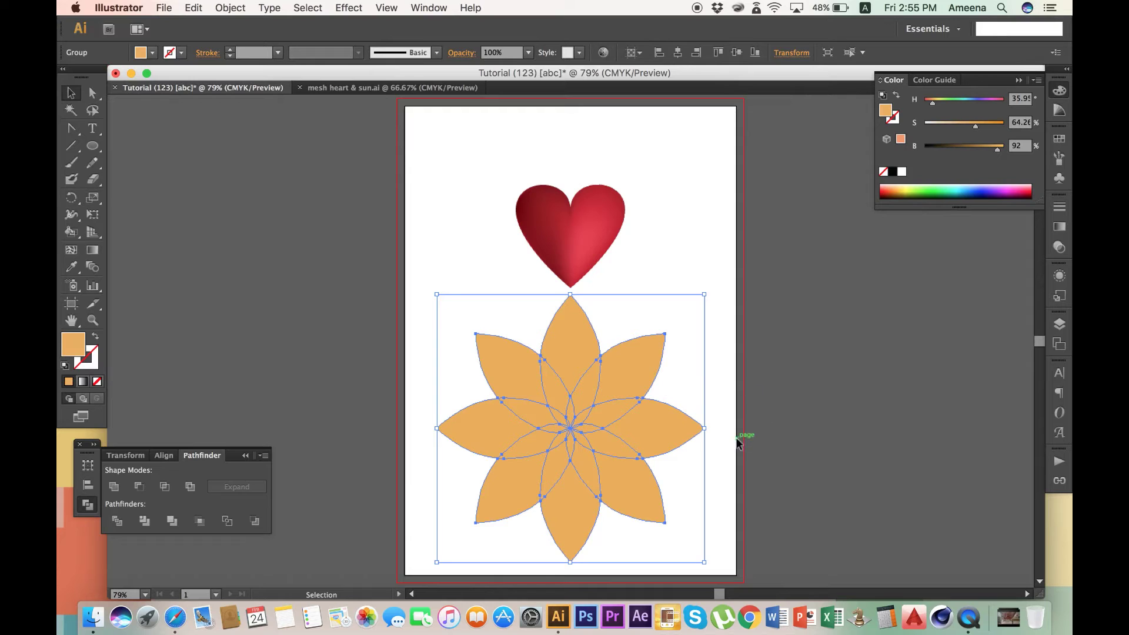
Step: Delete the eight large outer pieces of the divided flower, keeping only the narrow overlapping rays
key(a)
click(688, 481)
click(636, 471)
shift+click(613, 428)
shift+click(625, 367)
shift+click(565, 343)
shift+click(520, 360)
shift+click(494, 415)
shift+click(507, 503)
shift+click(553, 515)
key(Delete)
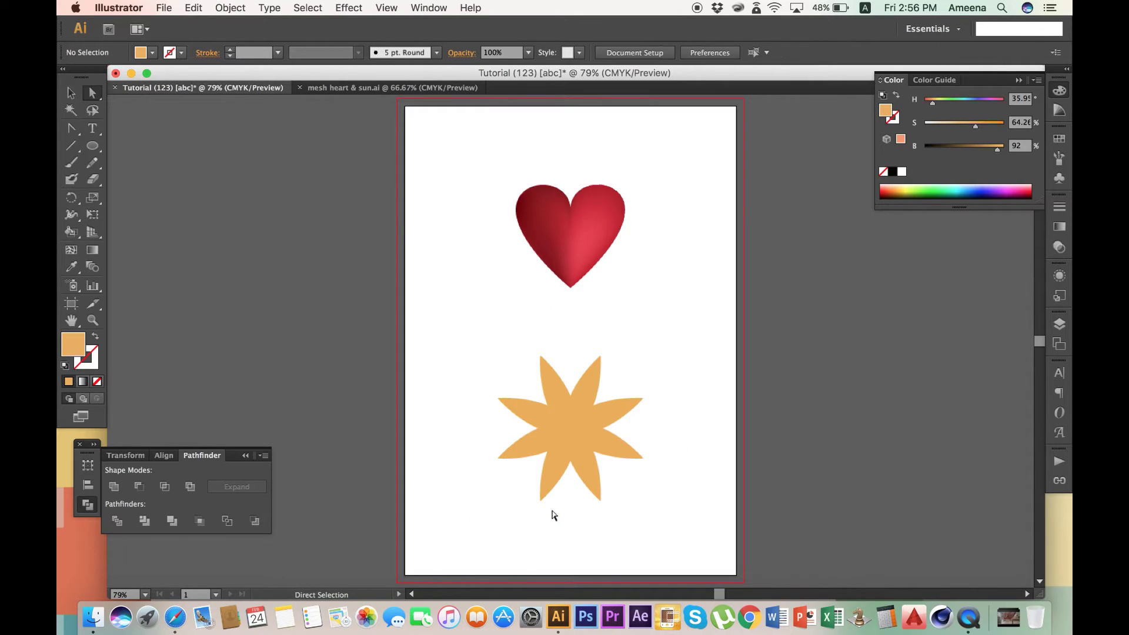
Step: Send the group of rays behind the shaded circle and enlarge it proportionally from its centre to about 1.5 times its size
key(v)
click(587, 430)
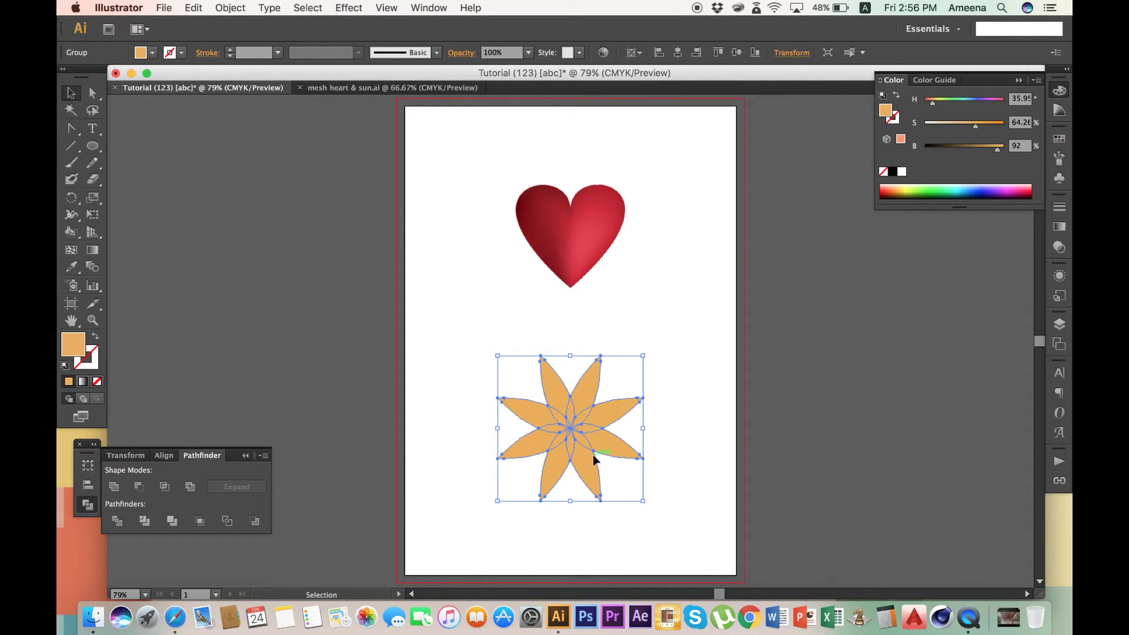
key(super+shift+[)
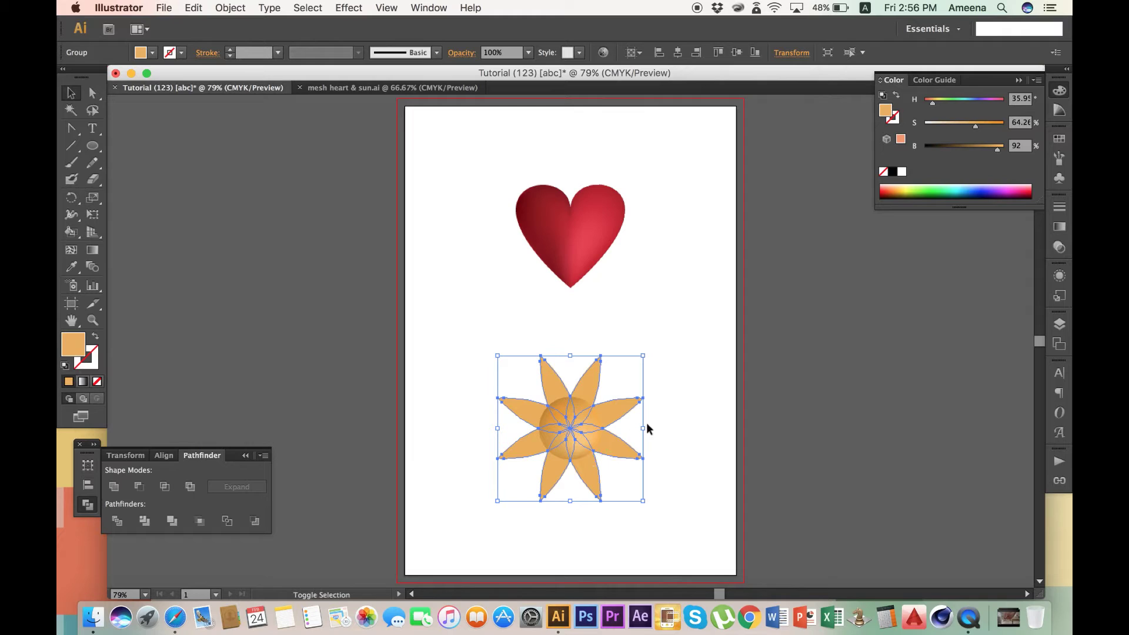
drag(643, 428, 683, 430)
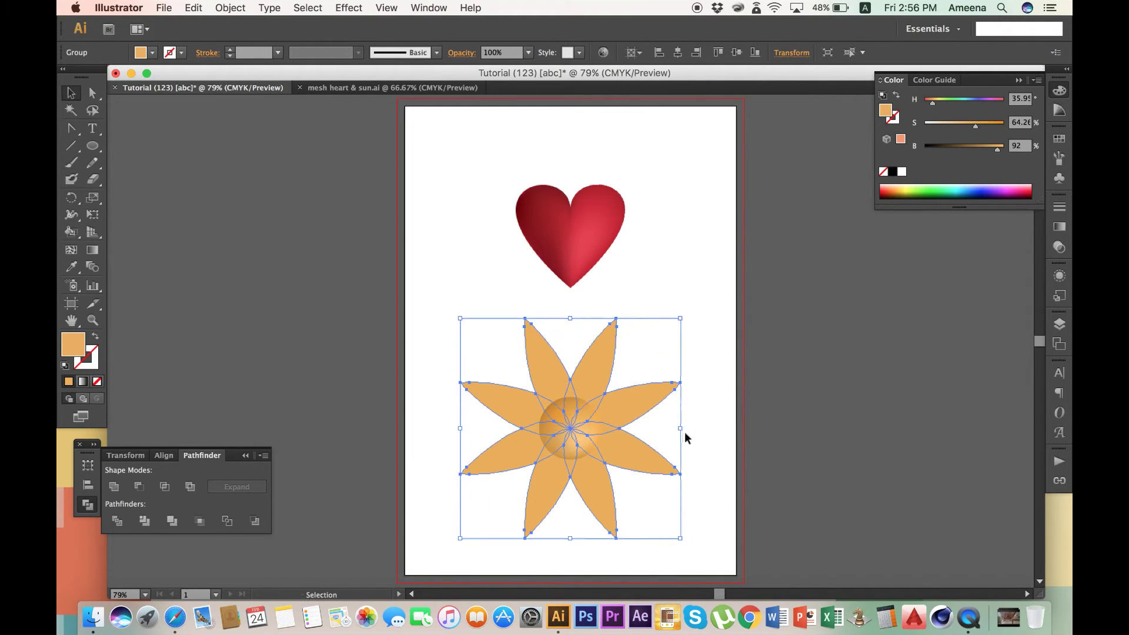
click(711, 442)
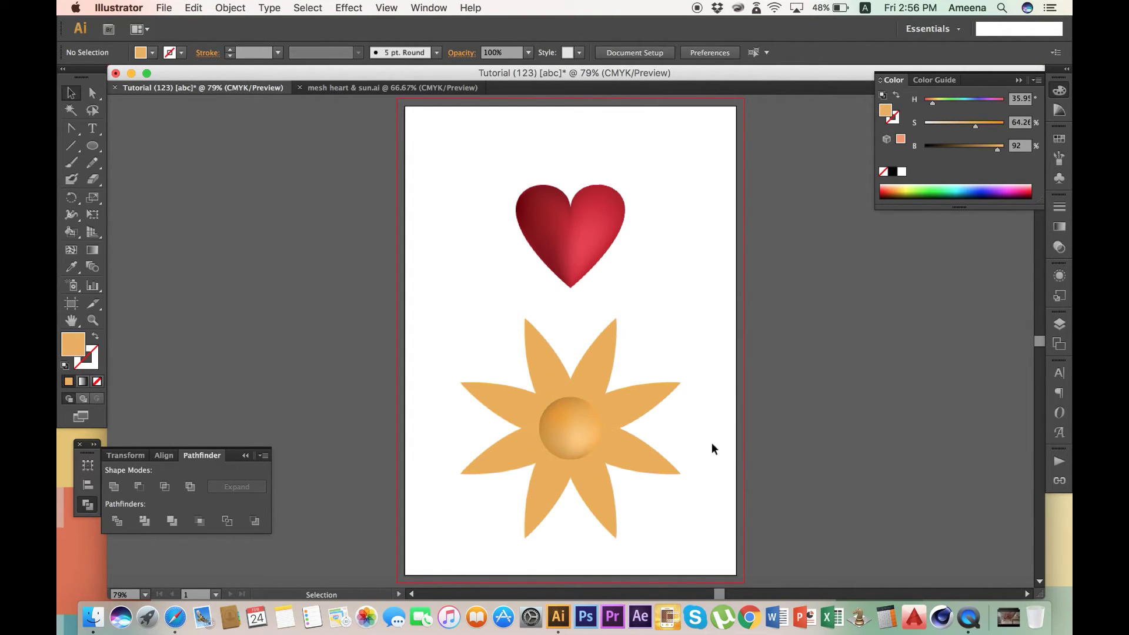
Step: Draw a circle slightly larger than the shaded circle, centred on it, and fill it with white
key(l)
drag(570, 429, 536, 451)
key(v)
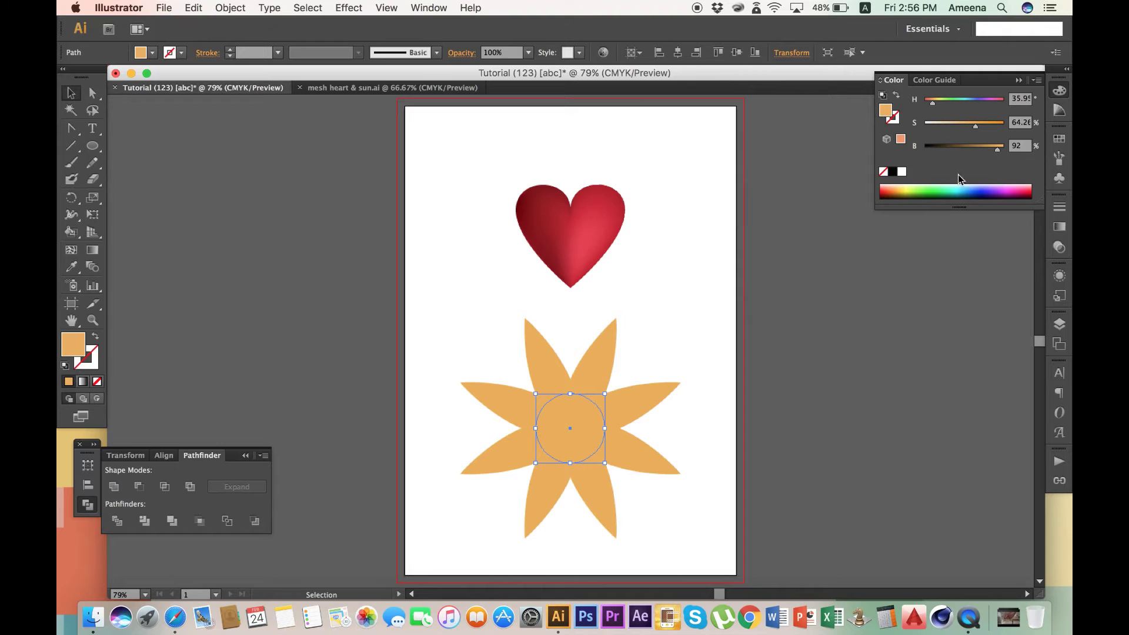
click(901, 172)
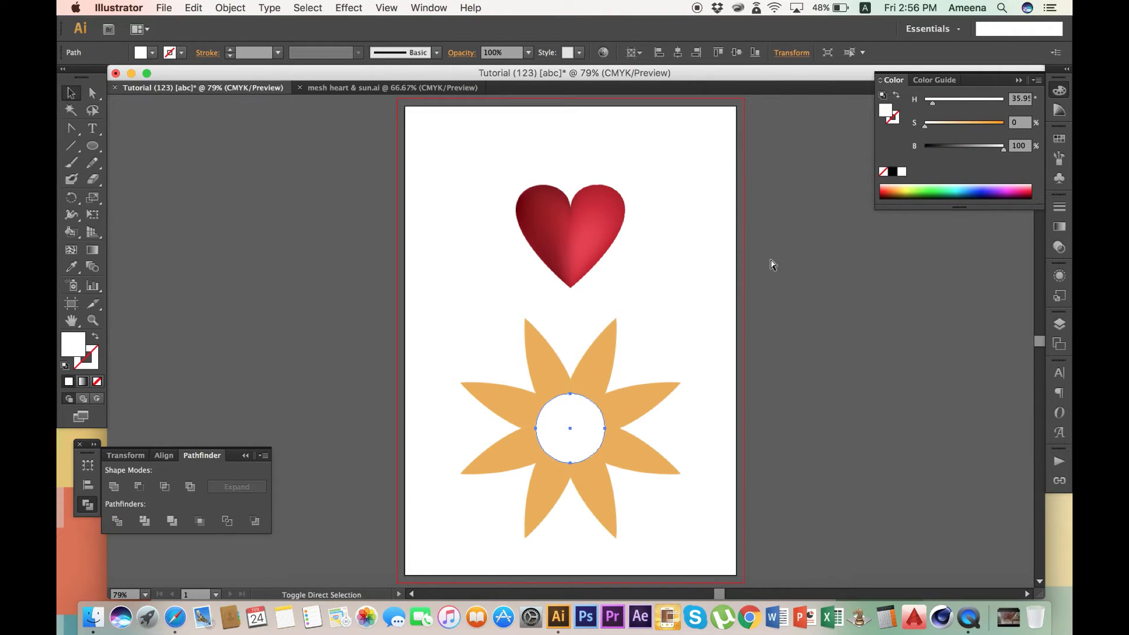
Step: Send the white circle and the rays behind the shaded circle, keeping the white circle in front of the rays
shift+click(658, 394)
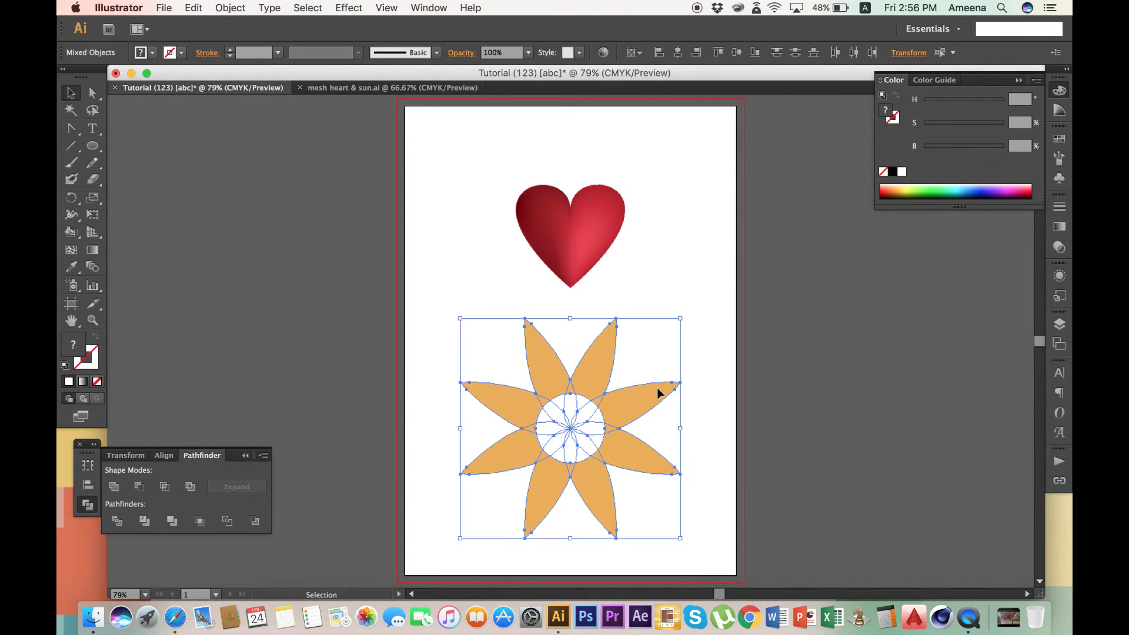
key(super+alt+b)
click(715, 408)
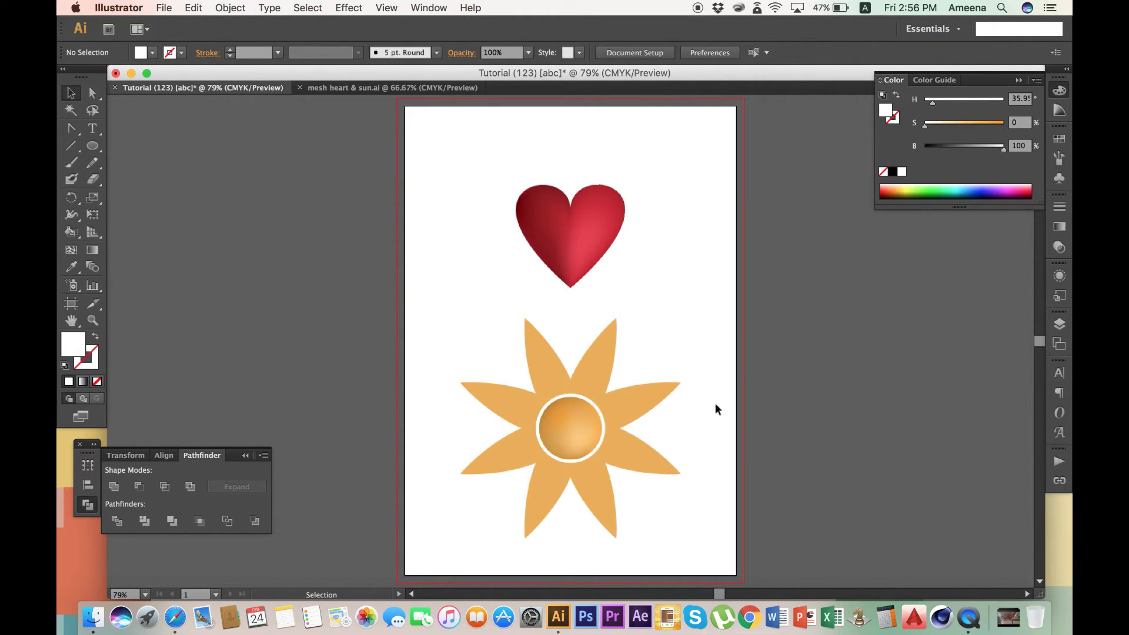
Step: Add a gradient mesh point inside the lower right ray beside the circle and set its colour saturation to 38%
key(u)
key(v)
click(630, 451)
key(u)
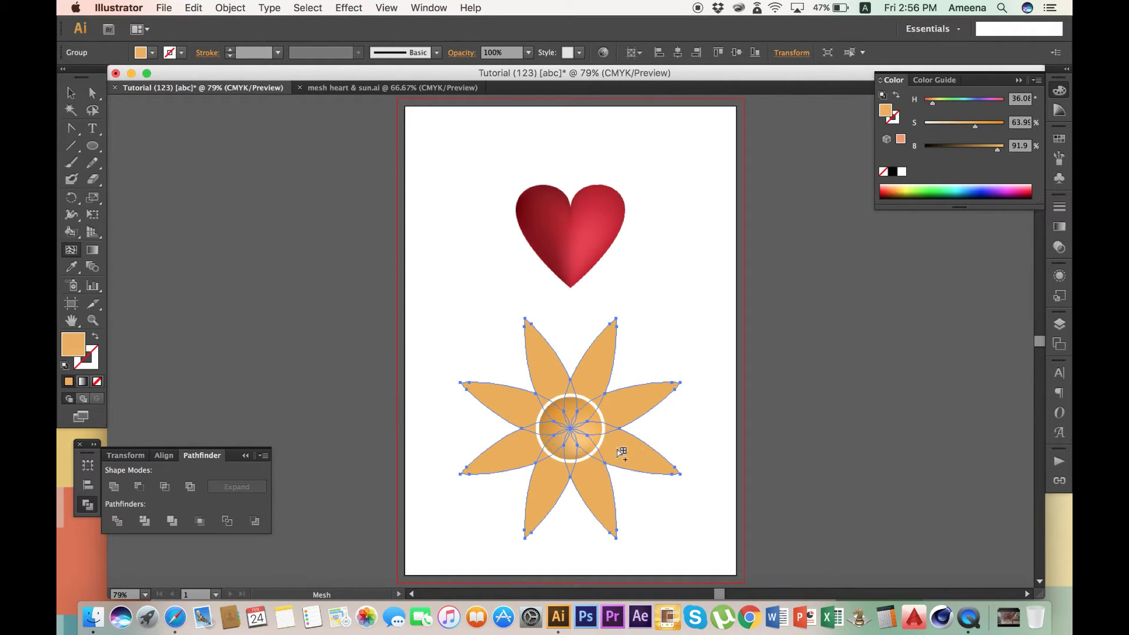
click(627, 451)
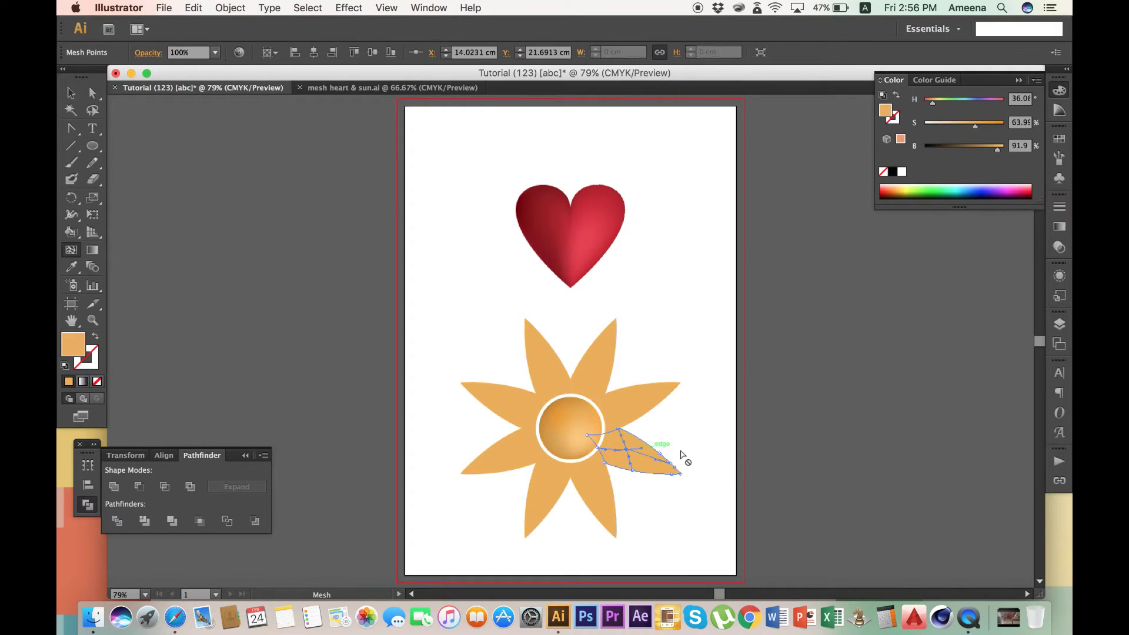
key(v)
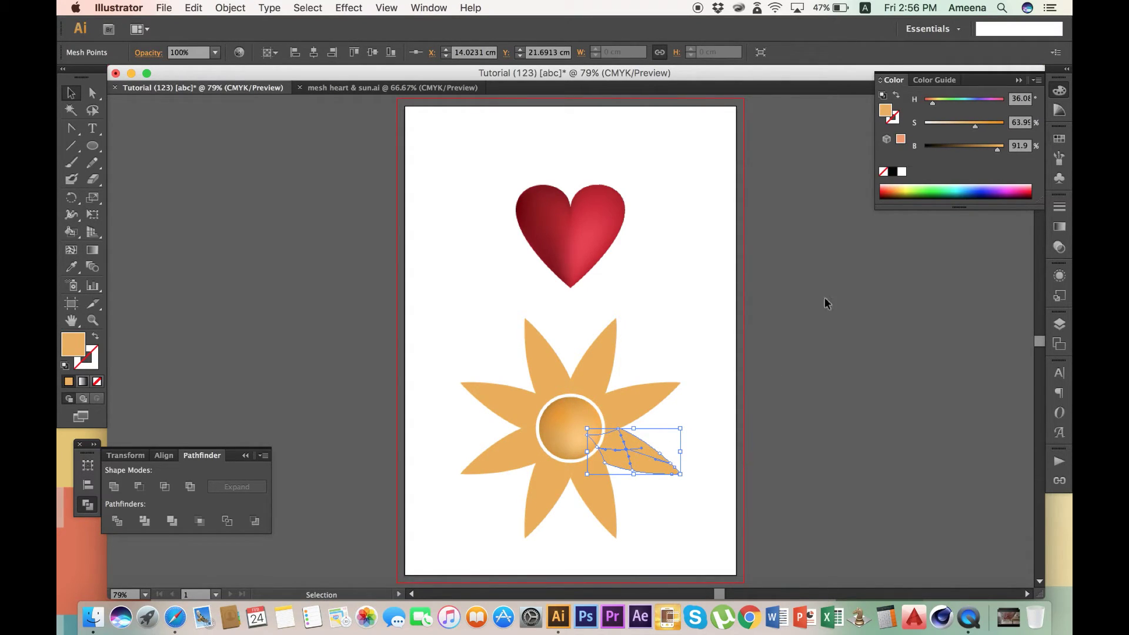
drag(962, 129, 957, 131)
click(718, 384)
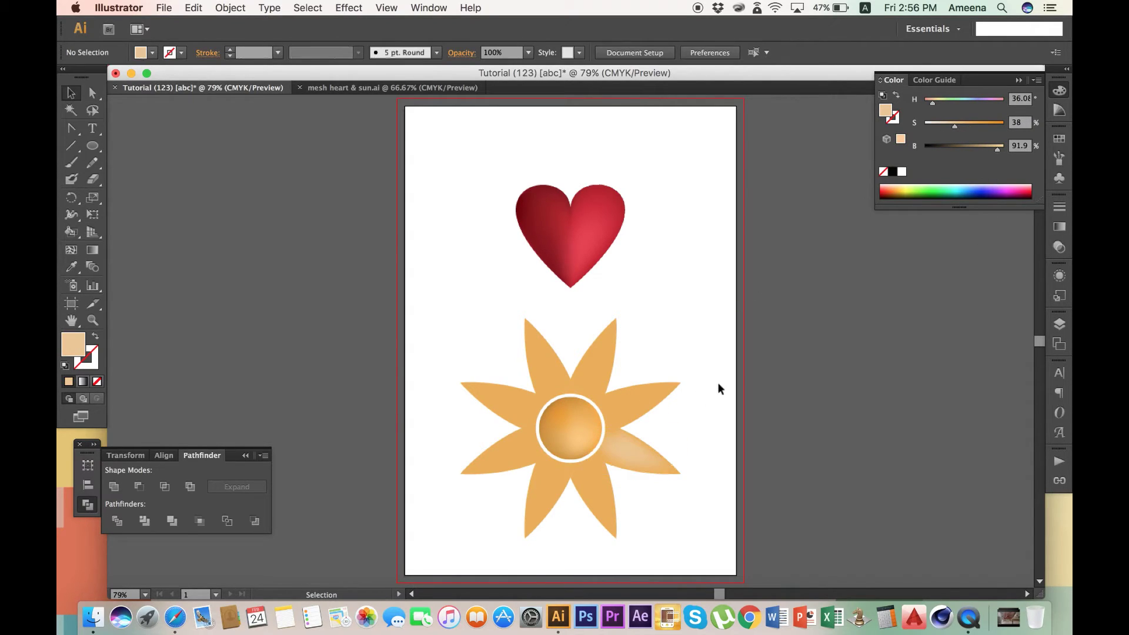
Step: Add a mesh point in the same light orange near the middle of each of the seven remaining rays
key(u)
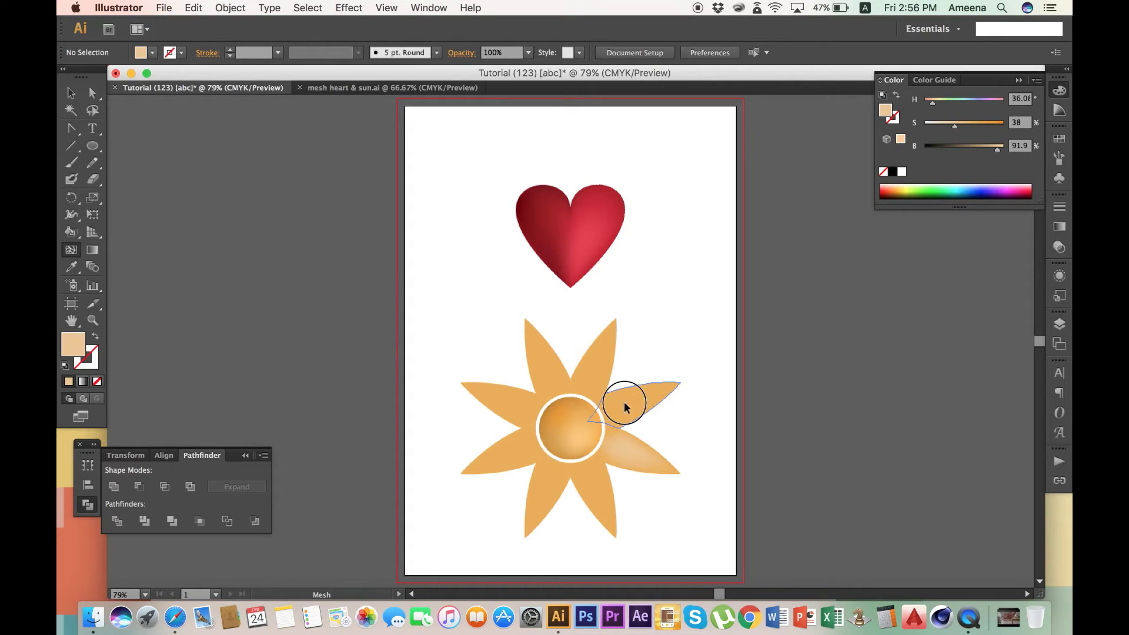
click(625, 400)
click(590, 370)
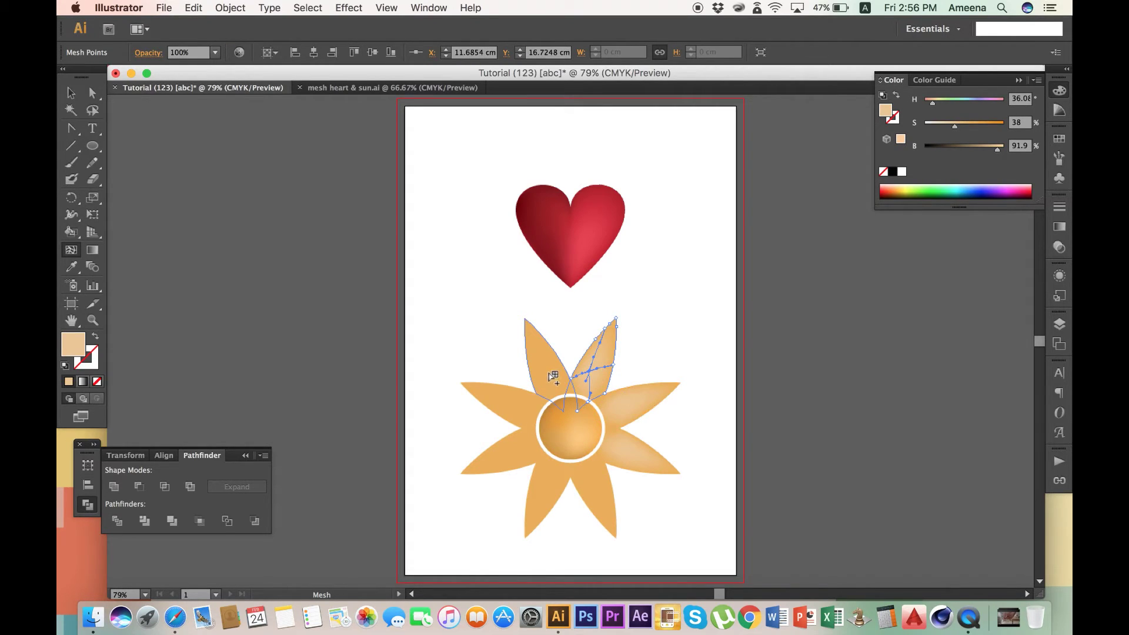
click(514, 401)
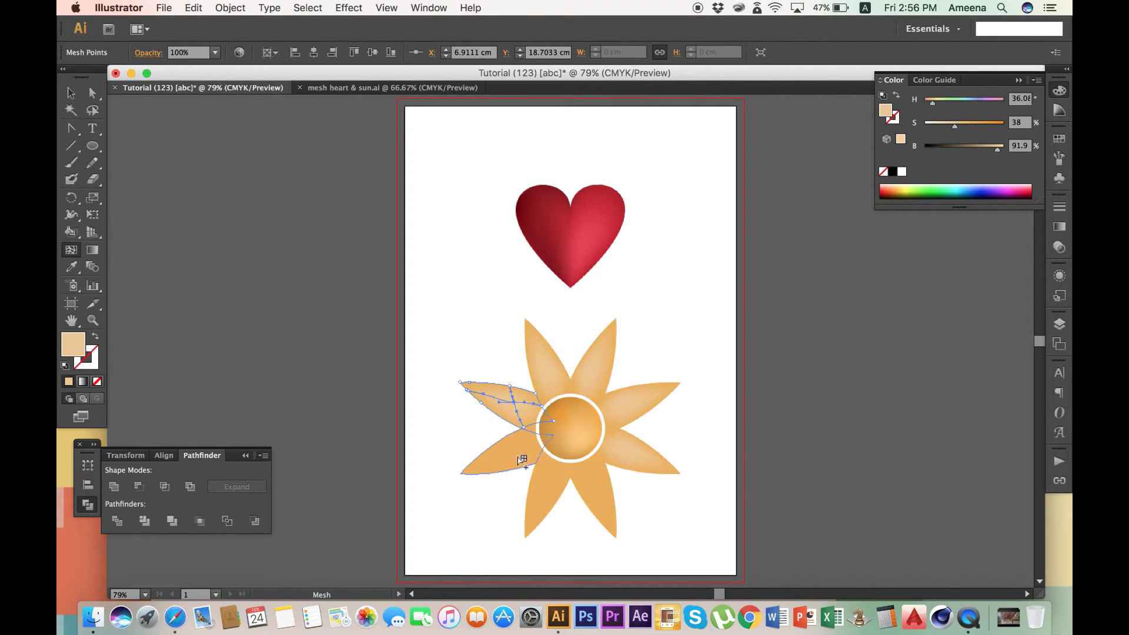
click(547, 481)
click(593, 483)
key(v)
click(692, 444)
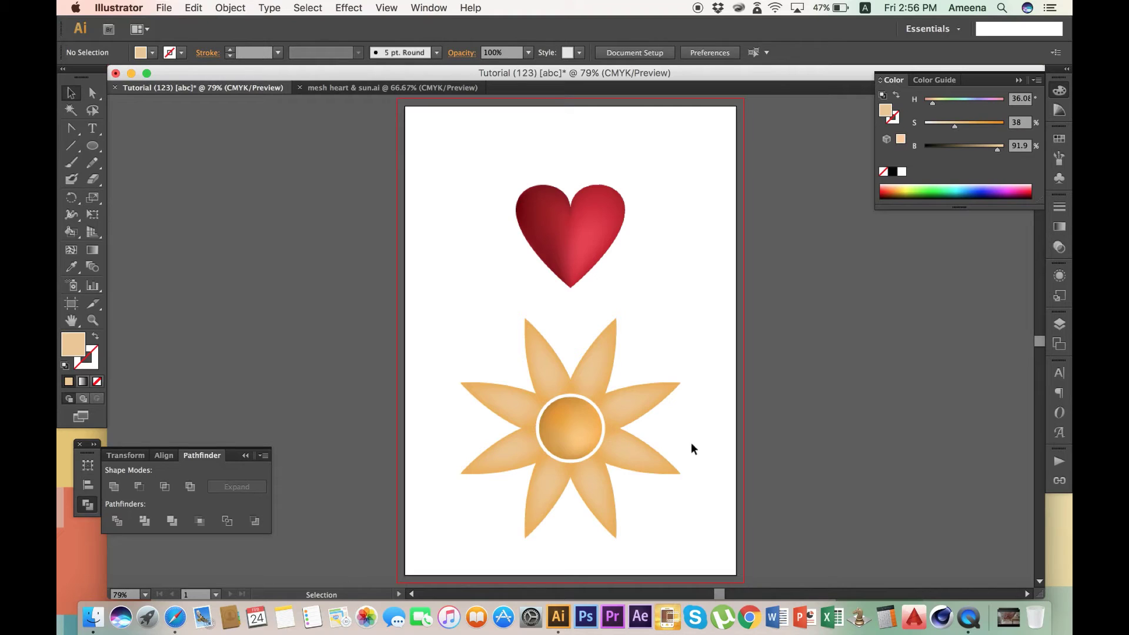
Step: Select the mesh points at the tips of all eight rays together and set their brightness to 64%
key(a)
click(680, 383)
shift+click(616, 321)
shift+click(526, 321)
shift+click(469, 390)
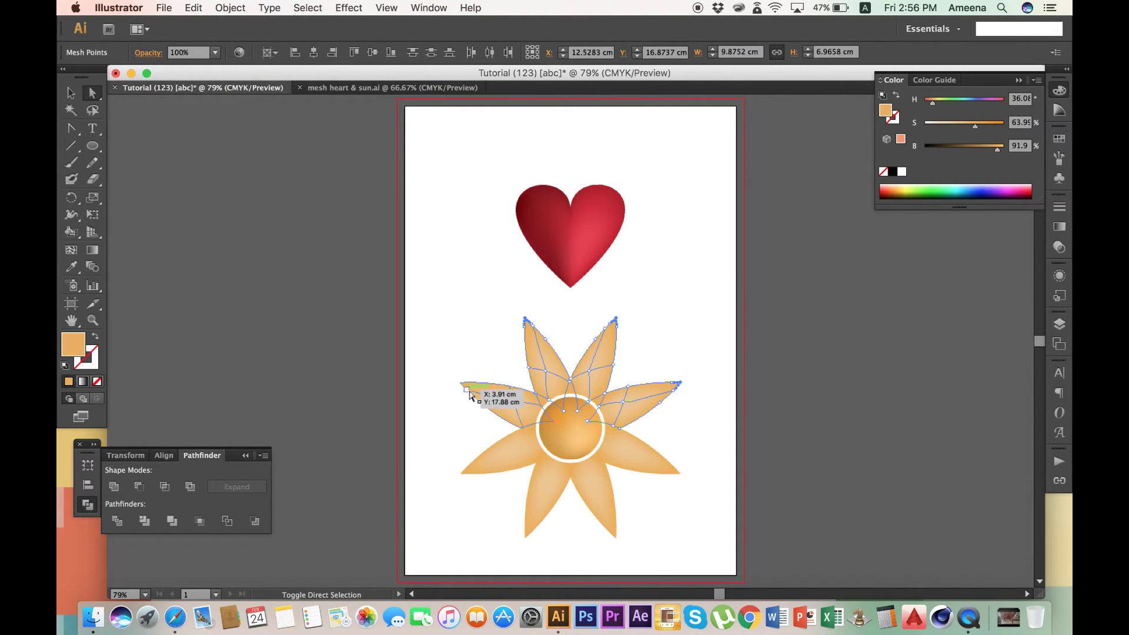
shift+click(462, 472)
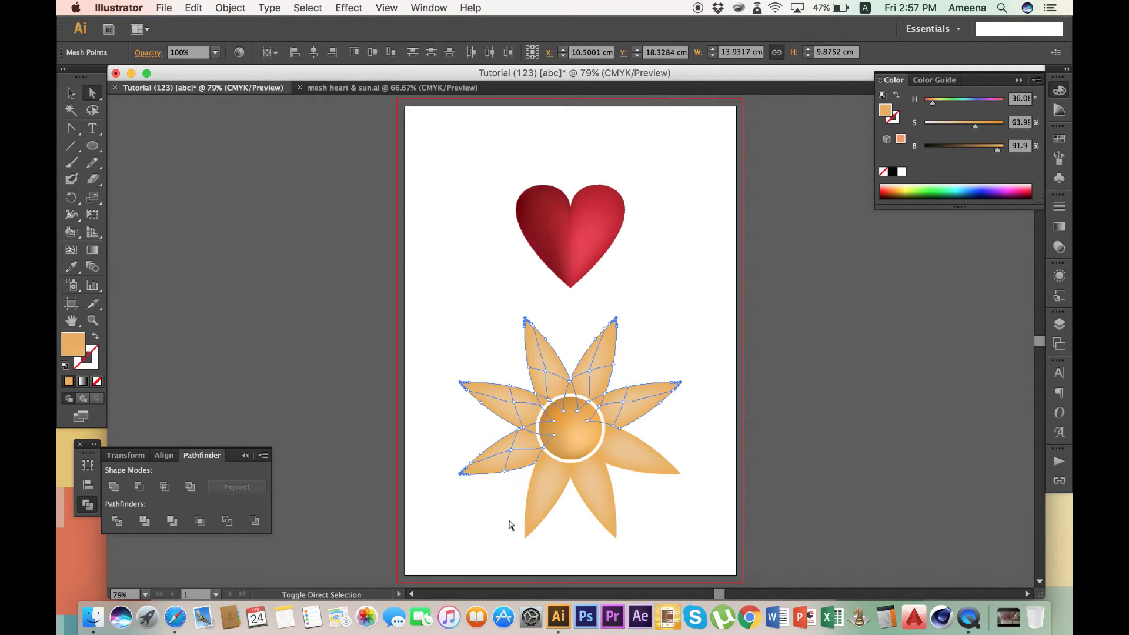
shift+click(525, 537)
shift+click(615, 535)
shift+click(677, 469)
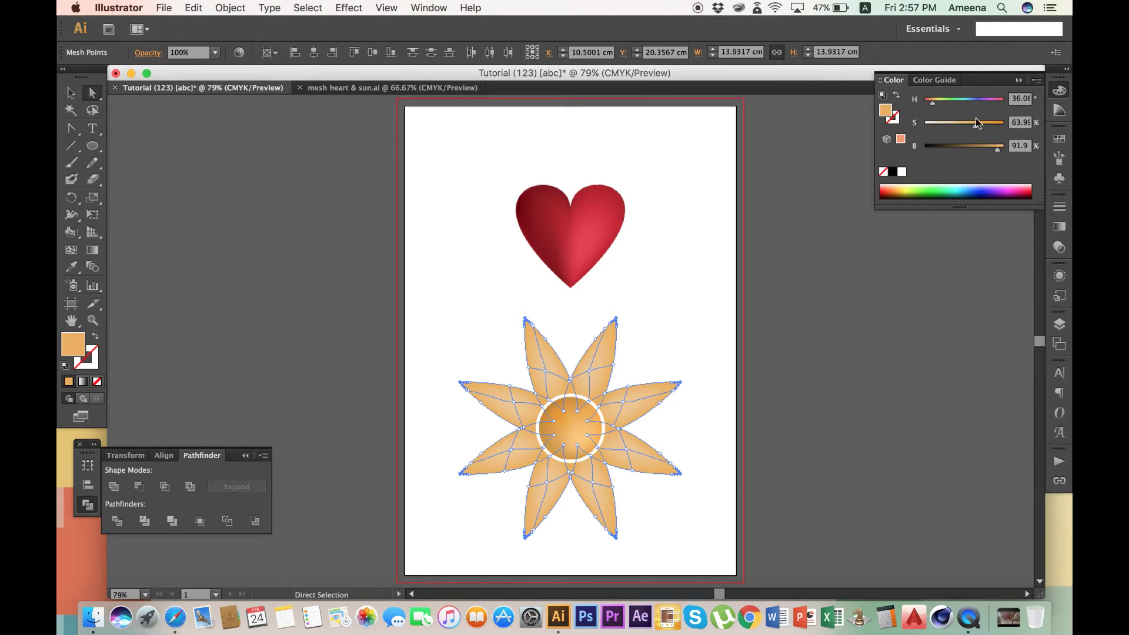
click(976, 147)
key(v)
click(720, 303)
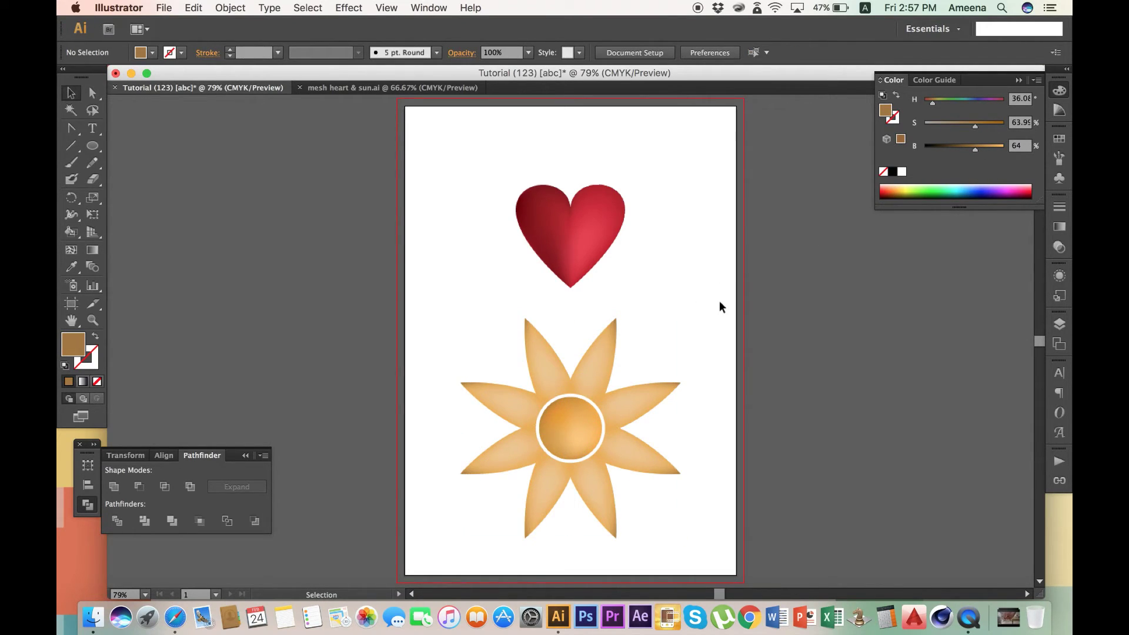
Step: Try setting the outer corners of the eight small pieces between the rays to 69% brightness, and undo the change
key(a)
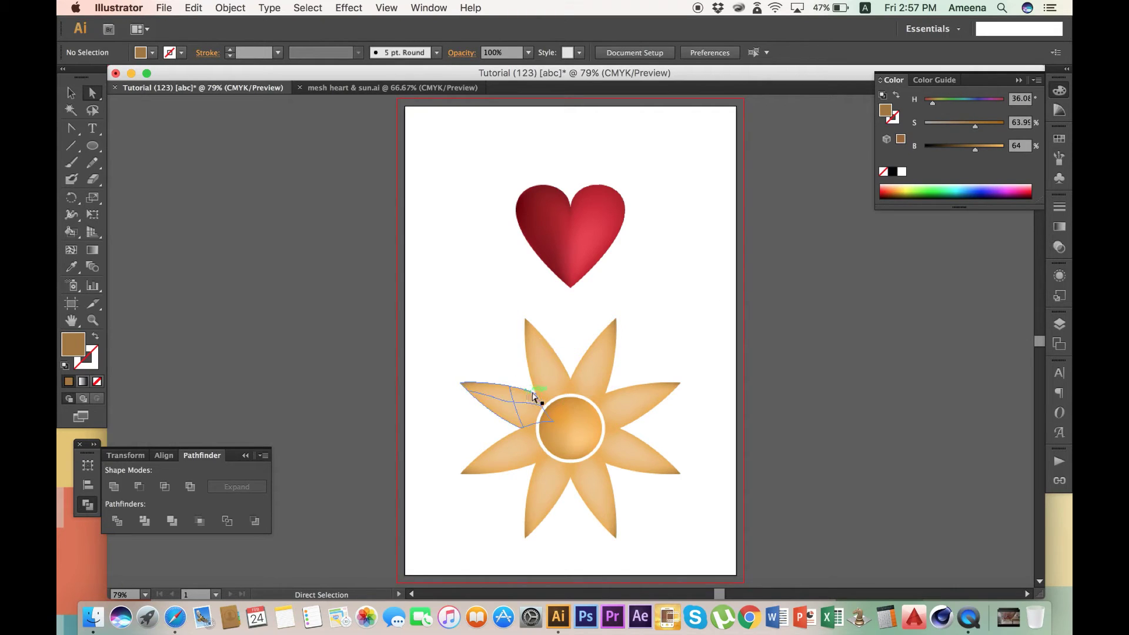
click(577, 397)
drag(591, 376, 572, 380)
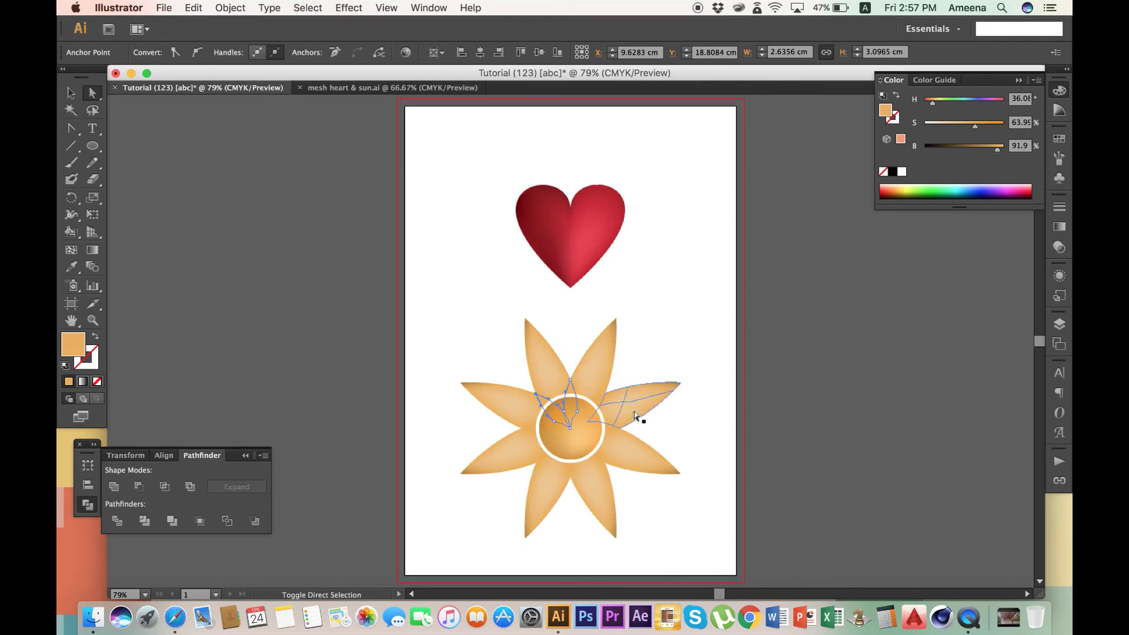
shift+click(571, 380)
drag(614, 402, 522, 428)
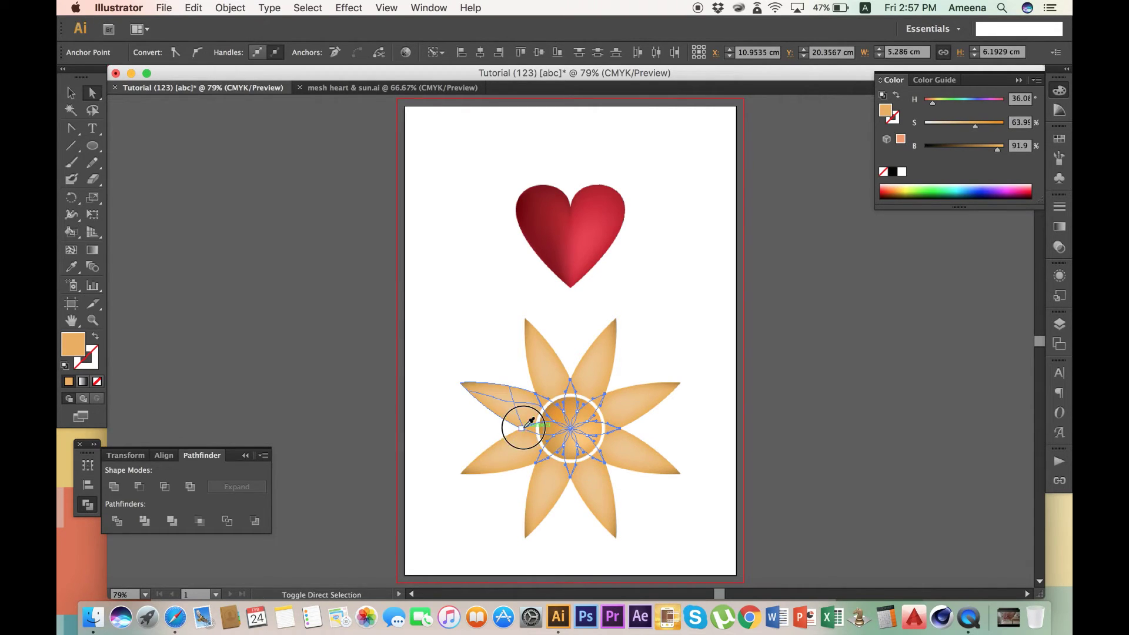
click(979, 150)
key(v)
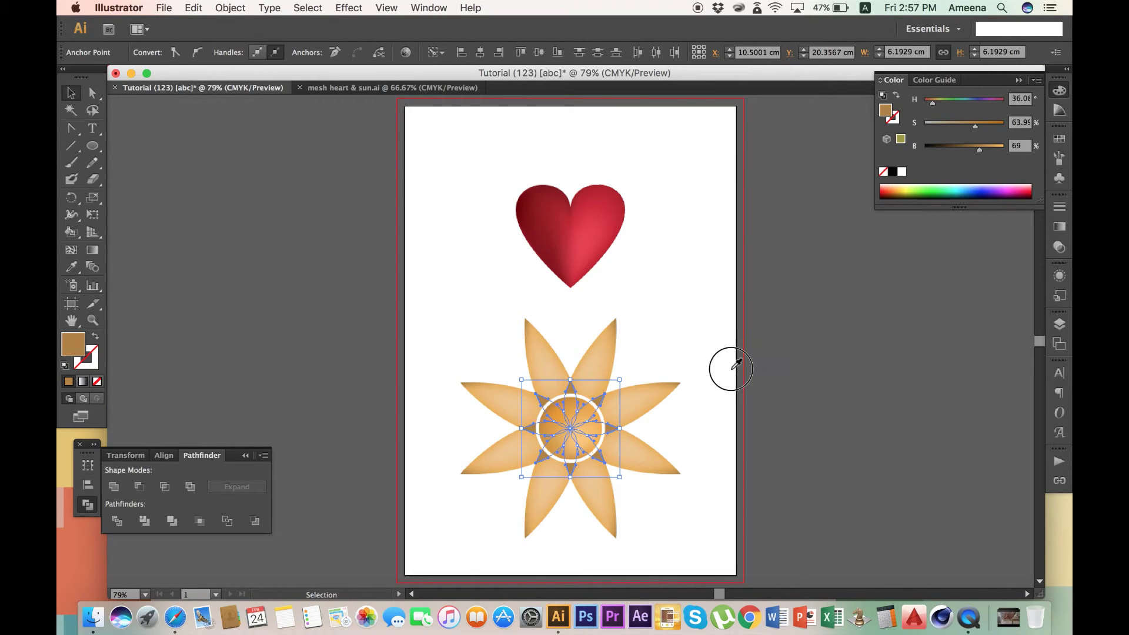
click(732, 373)
key(cmd+z)
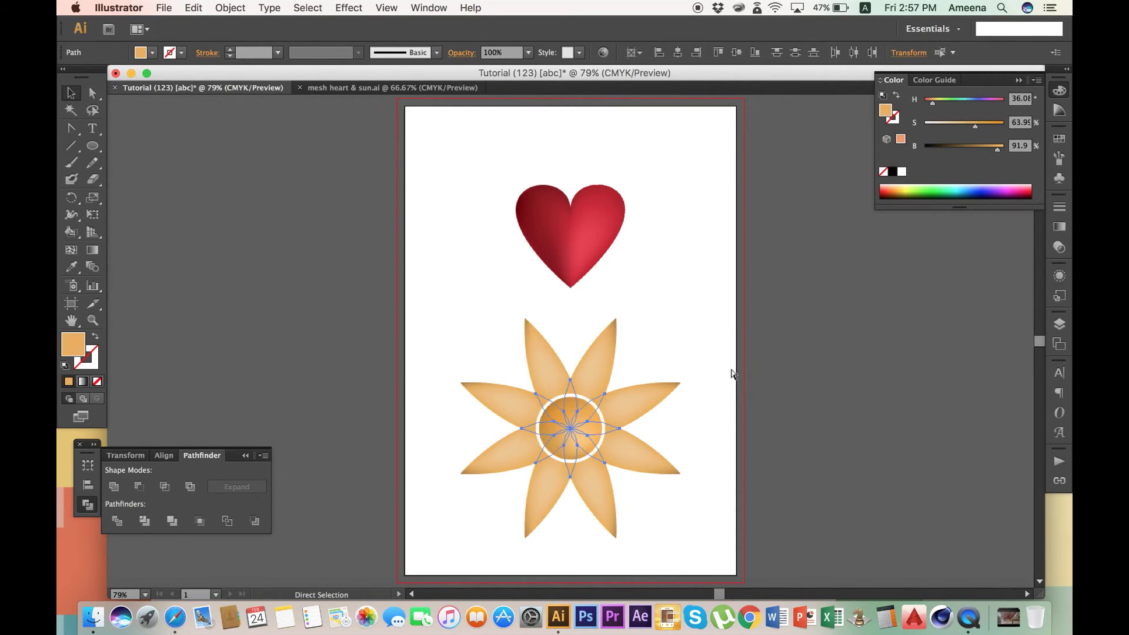
Step: Unite the eight small inner pieces, isolate the group, and add a mesh point with 49% saturation to the lower right piece
click(119, 487)
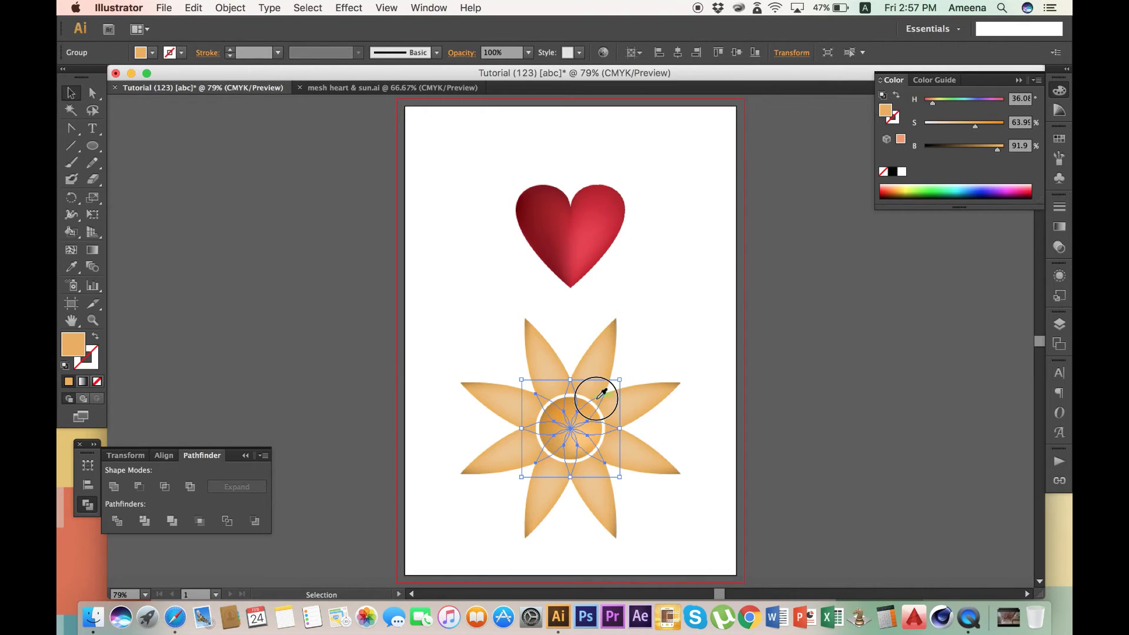
double_click(596, 397)
click(564, 420)
key(u)
click(588, 444)
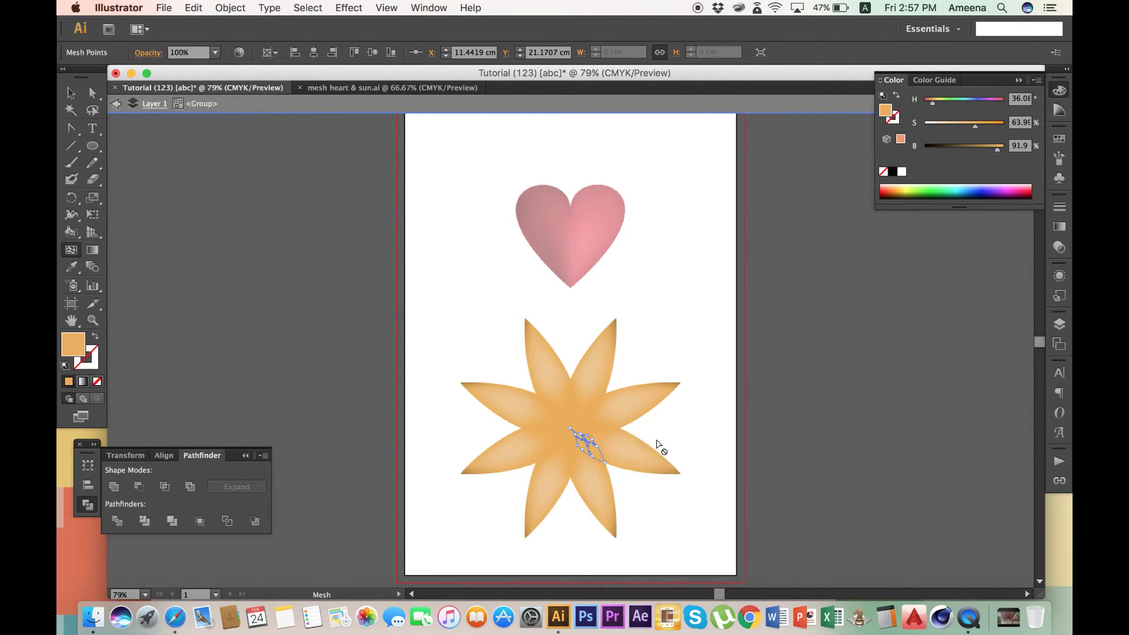
drag(967, 126, 963, 125)
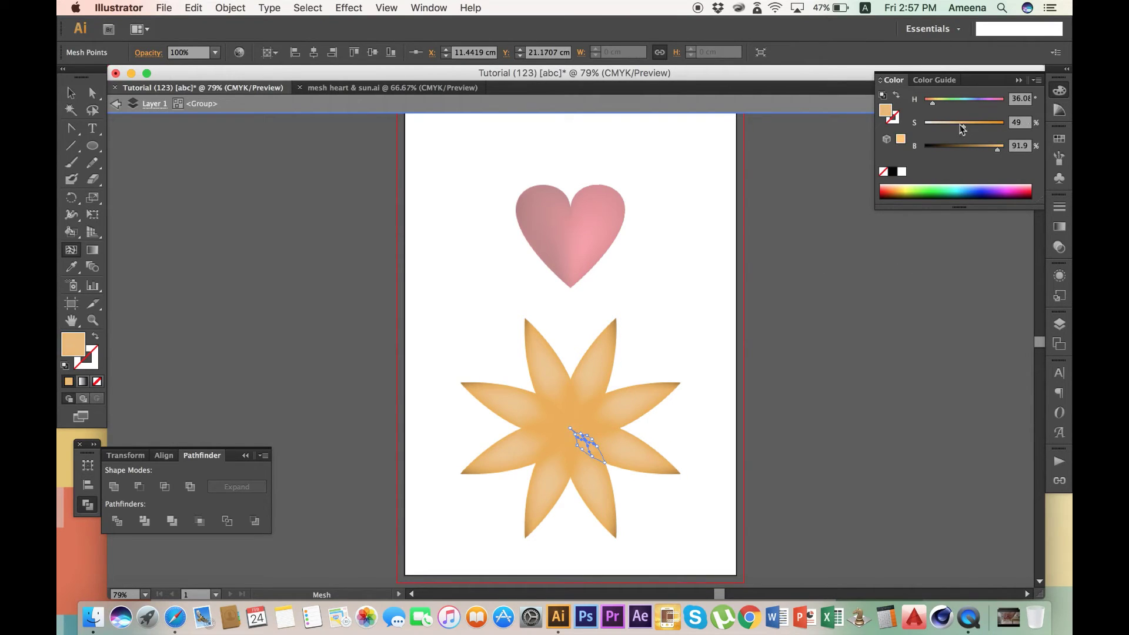
Step: Add the same light orange mesh point to each remaining inner piece between the rays and leave isolation mode
drag(588, 442, 592, 428)
click(585, 412)
click(569, 406)
click(549, 427)
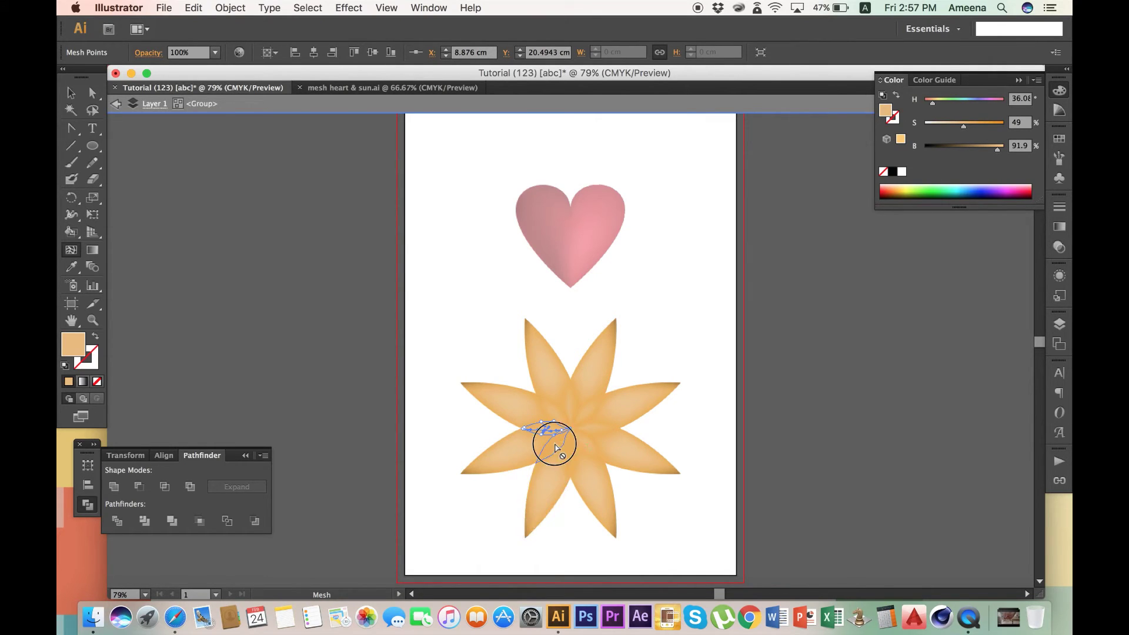
key(v)
click(726, 430)
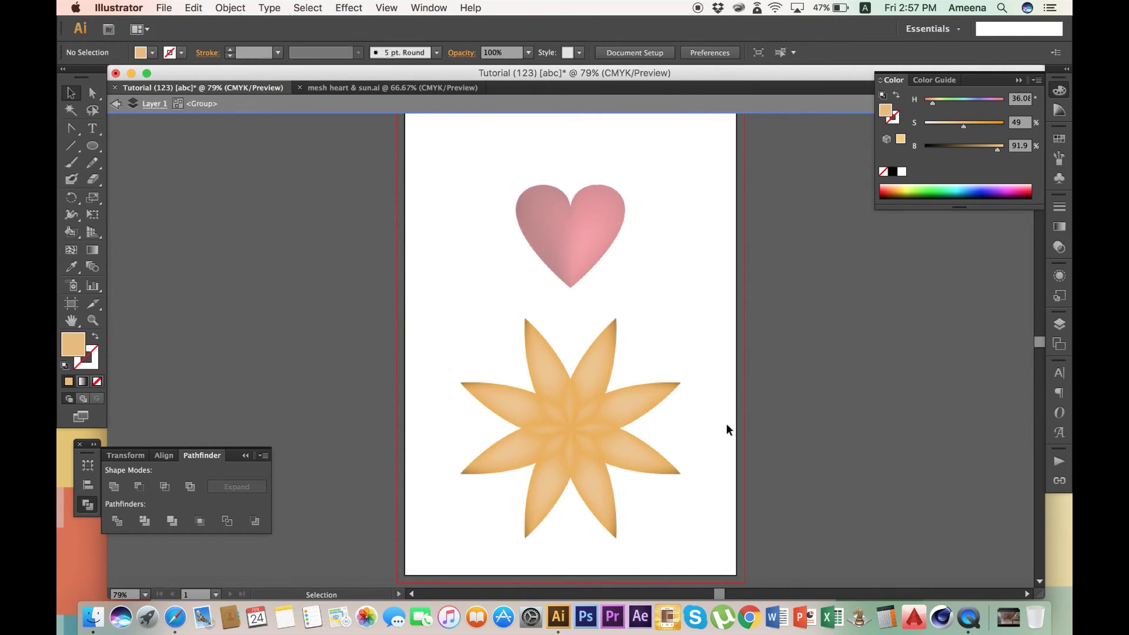
double_click(727, 425)
click(641, 443)
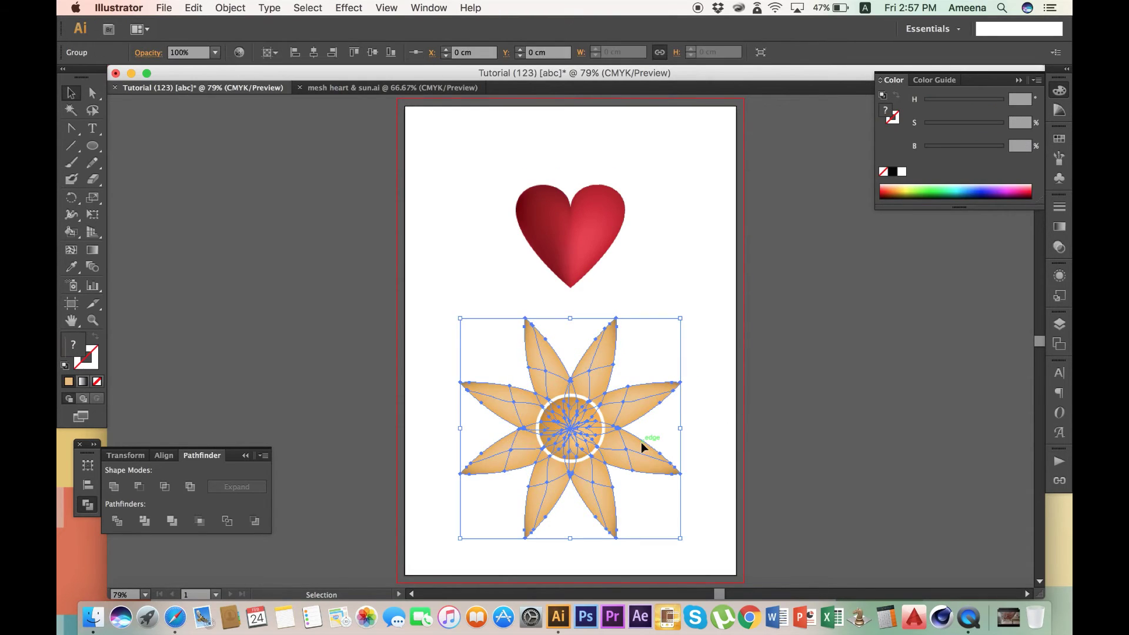
click(728, 396)
key(z)
drag(478, 346, 653, 505)
key(v)
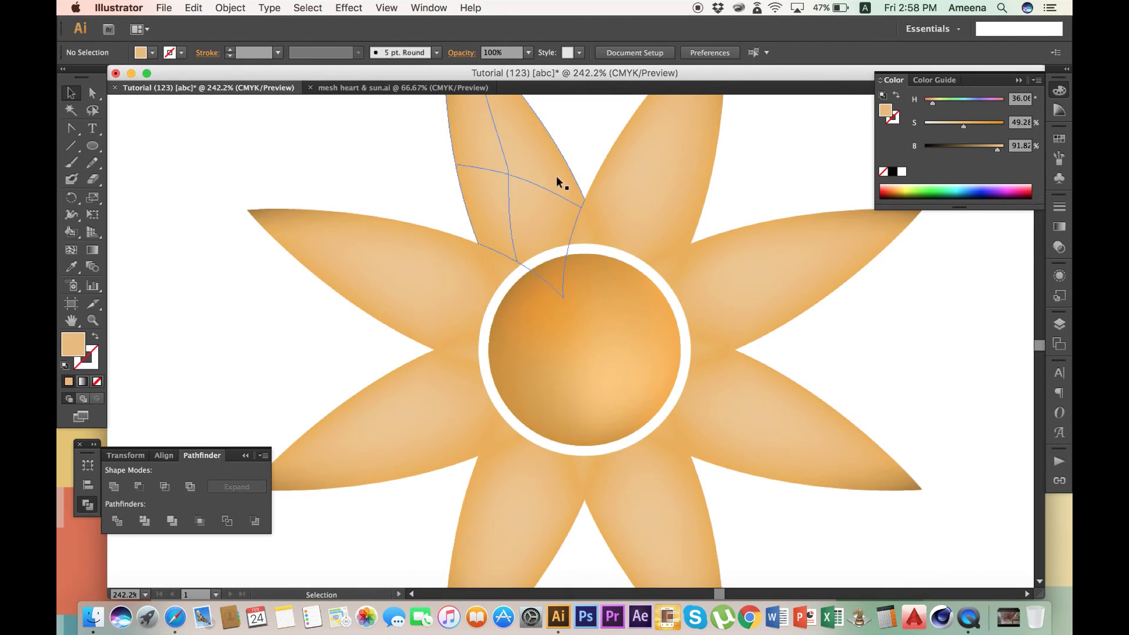
key(a)
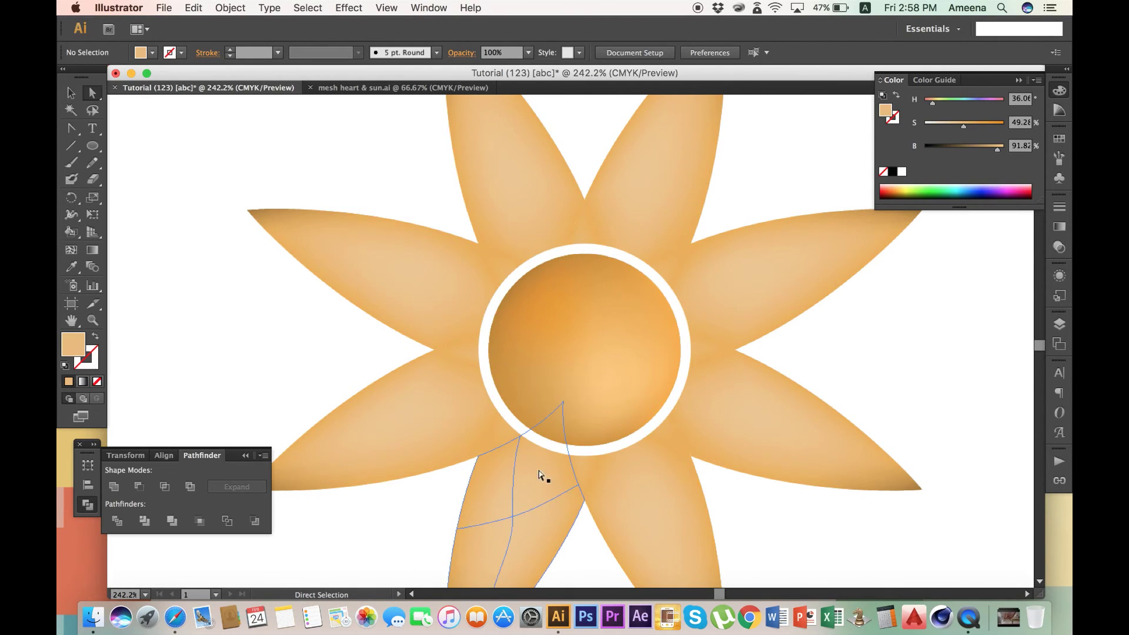
click(486, 257)
click(478, 244)
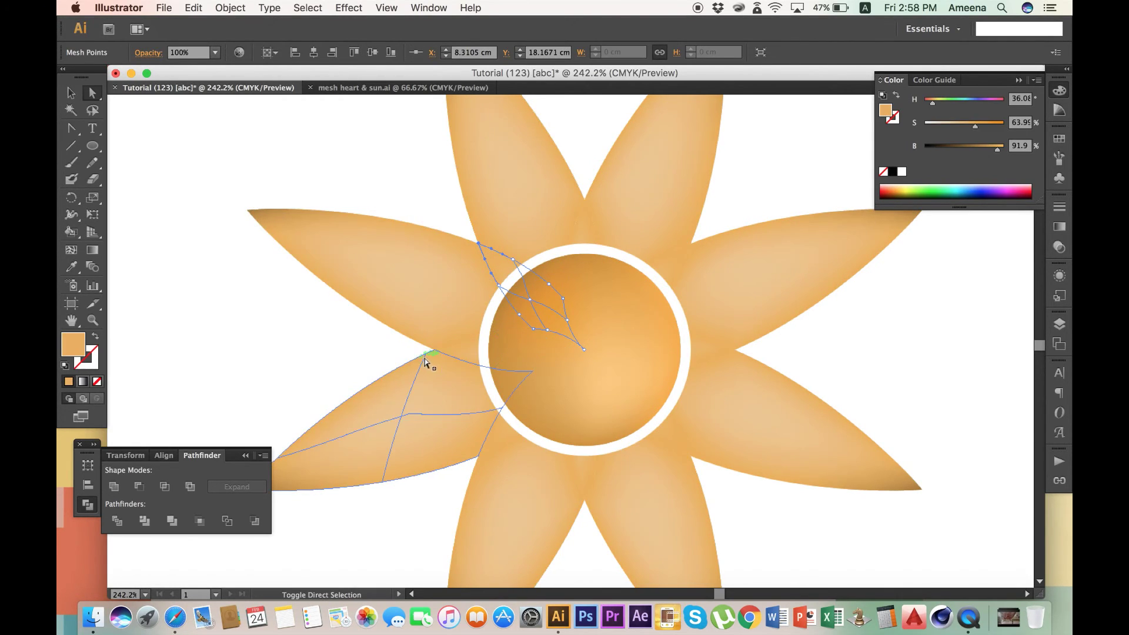
click(436, 351)
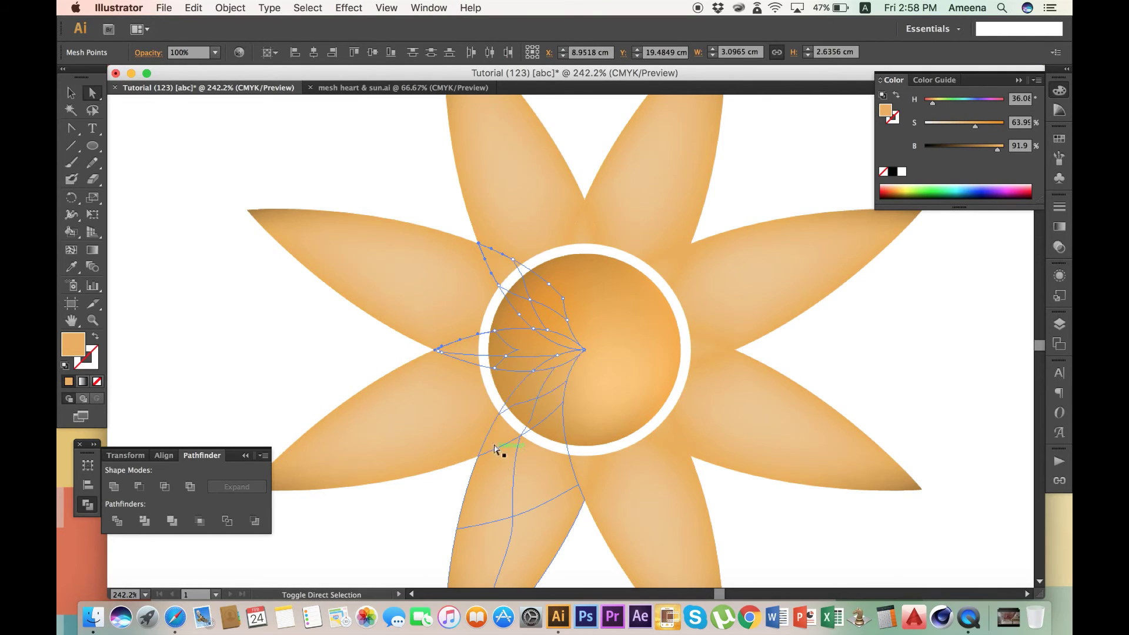
click(328, 336)
Step: Darken the outer corner mesh point of the upper left inner piece using the HSB colour sliders
click(487, 259)
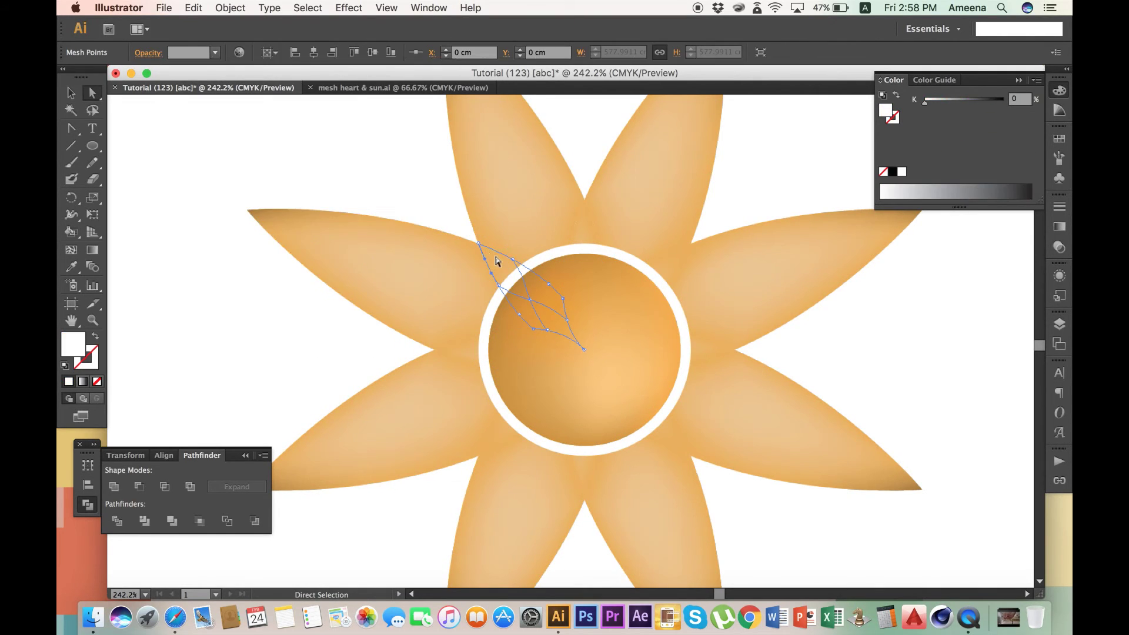
click(478, 243)
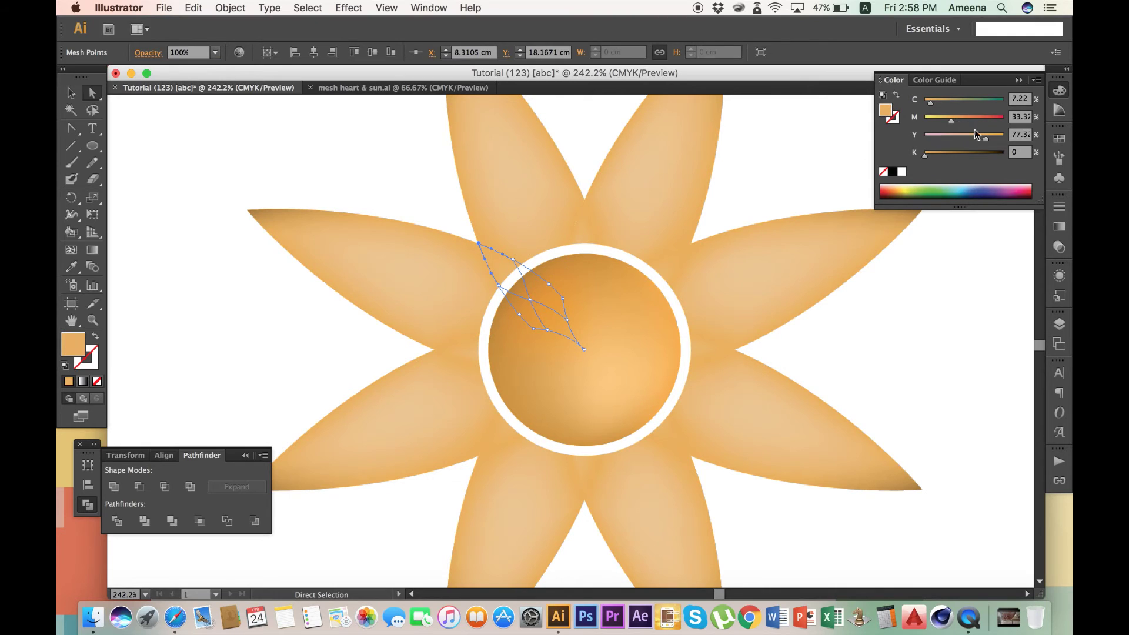
click(1036, 80)
click(995, 131)
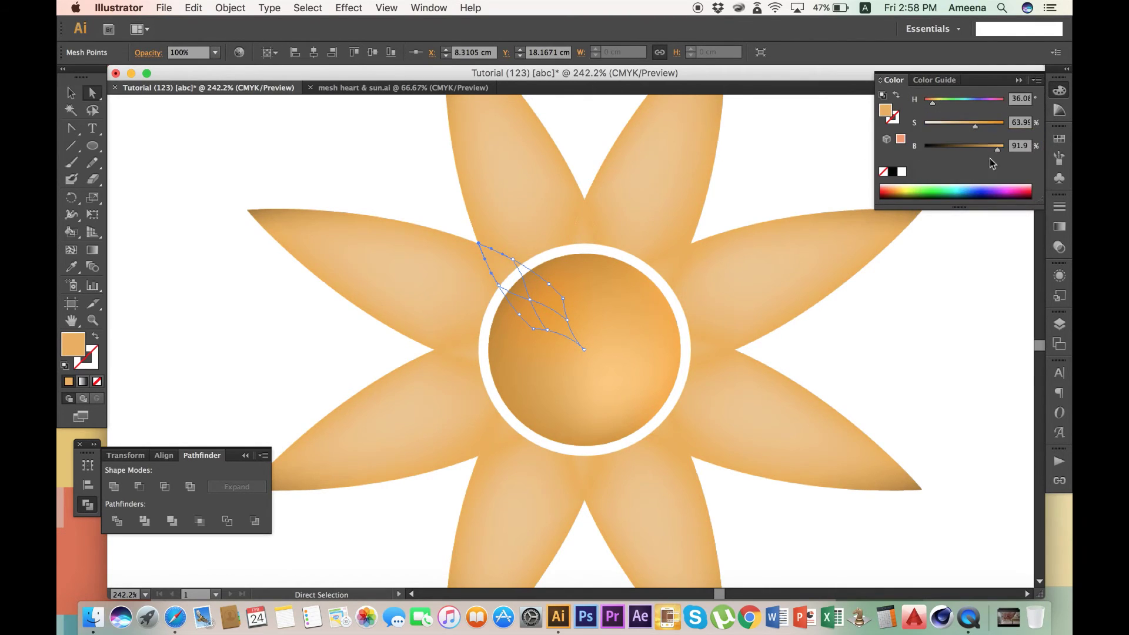
click(967, 148)
Step: Reselect the upper left inner piece's outer corner mesh point and set its brightness to 88% in HSB mode
drag(479, 244, 450, 351)
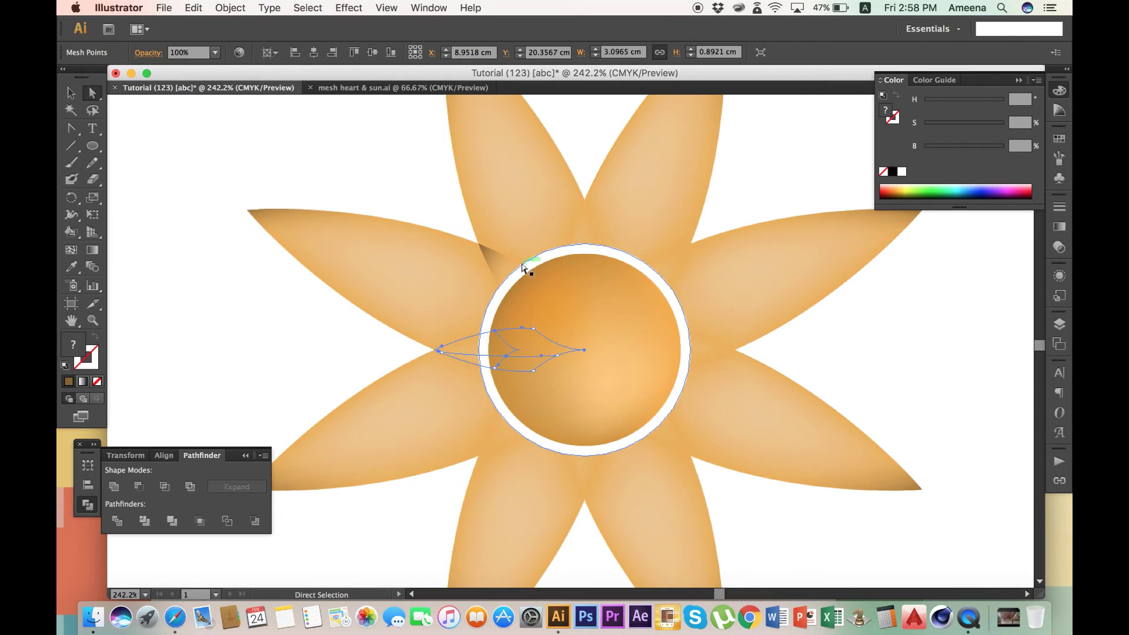
click(482, 247)
click(478, 243)
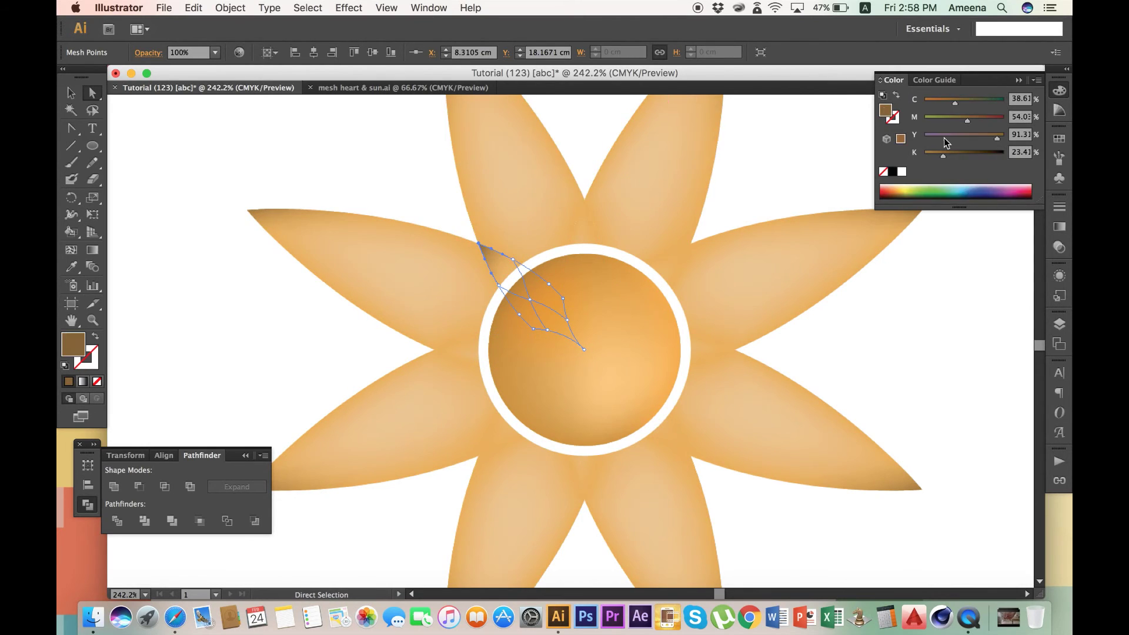
click(1037, 80)
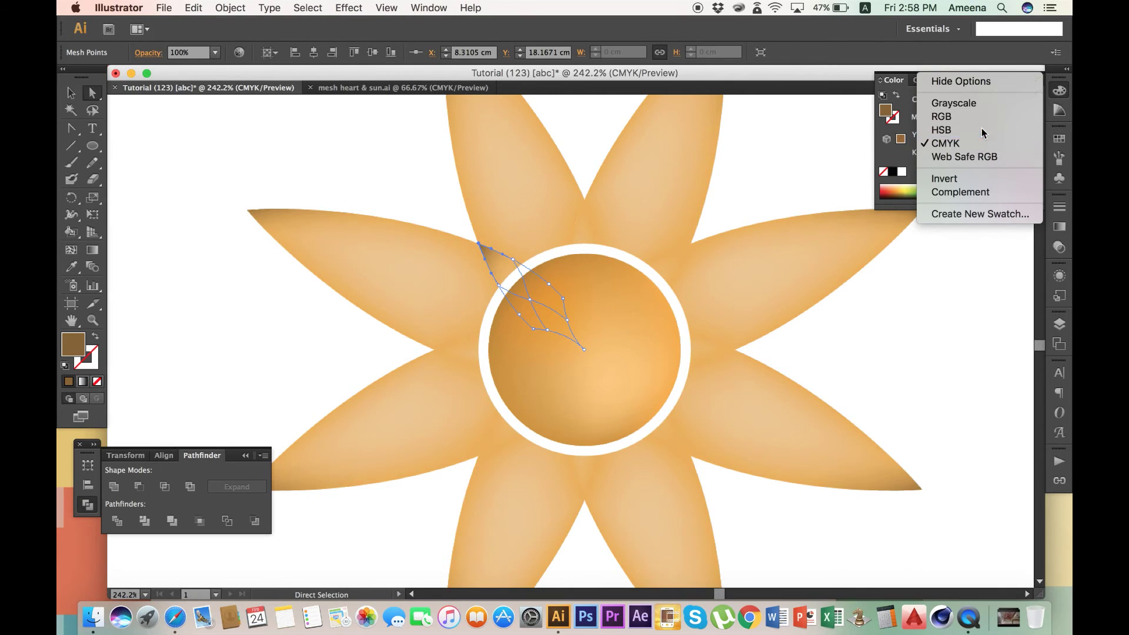
click(953, 129)
click(980, 151)
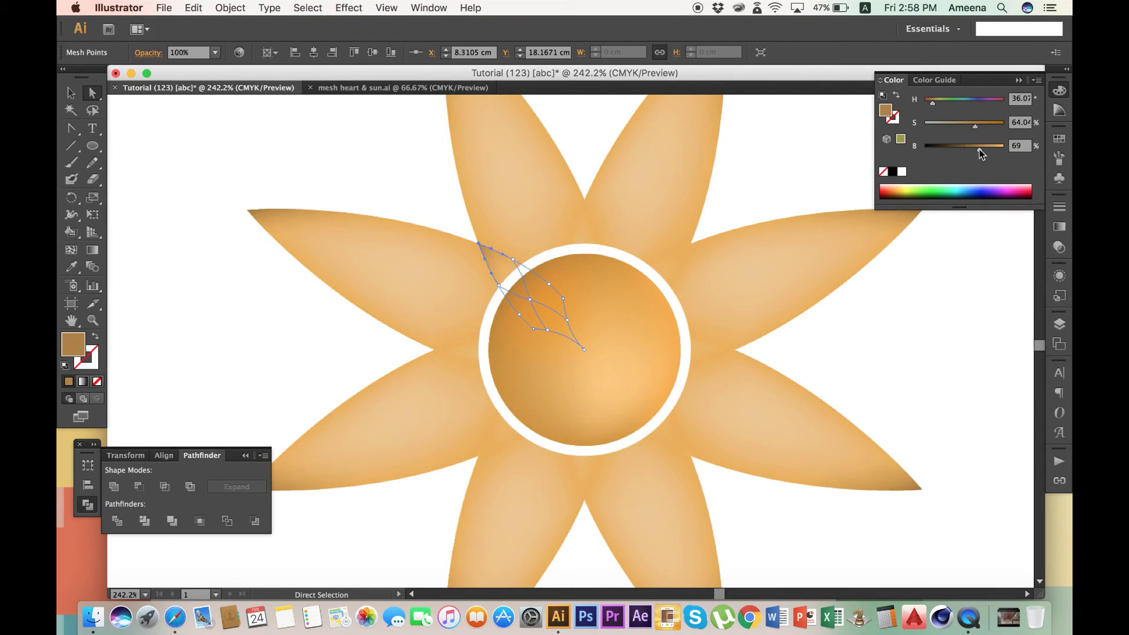
click(995, 149)
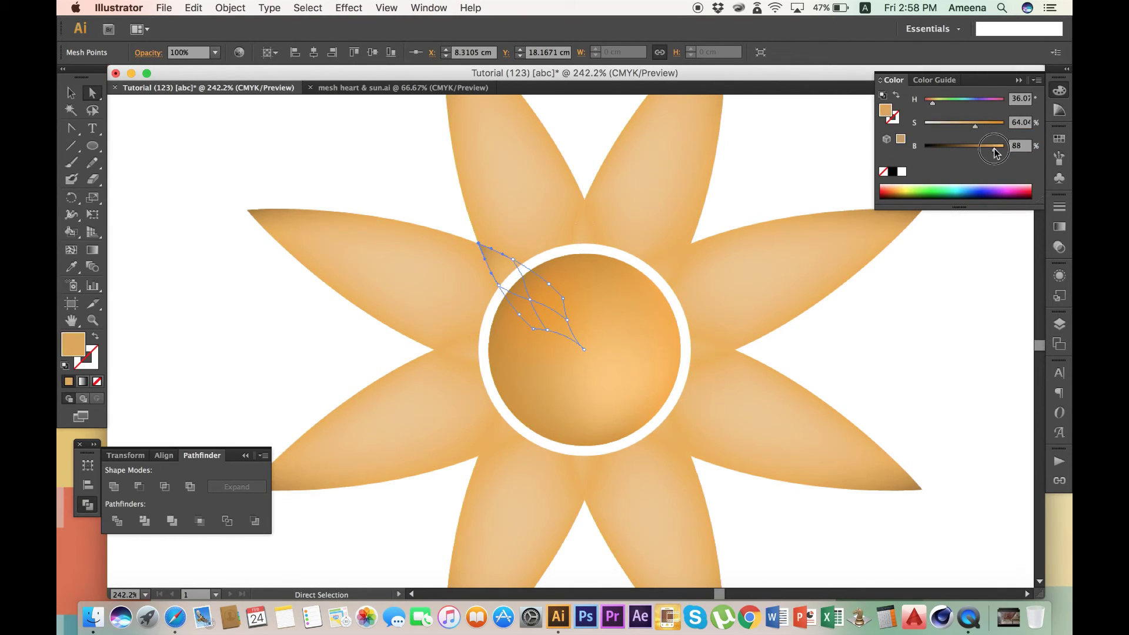
Step: Set the brightness of the left inner piece's outer corner mesh point to 82% and deselect the piece
click(365, 351)
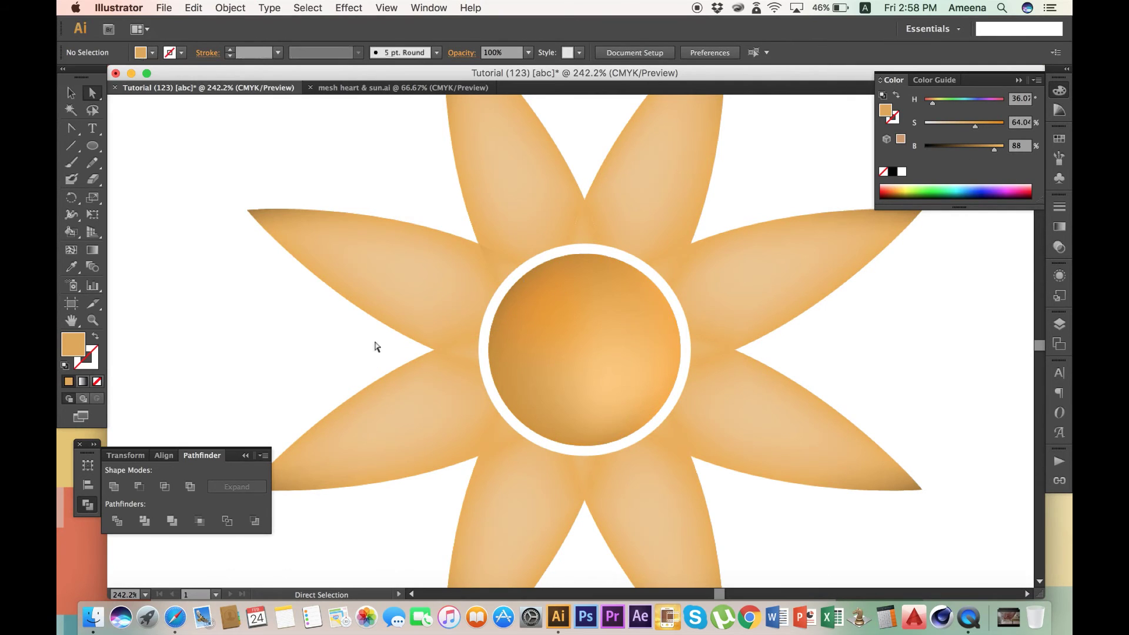
click(447, 349)
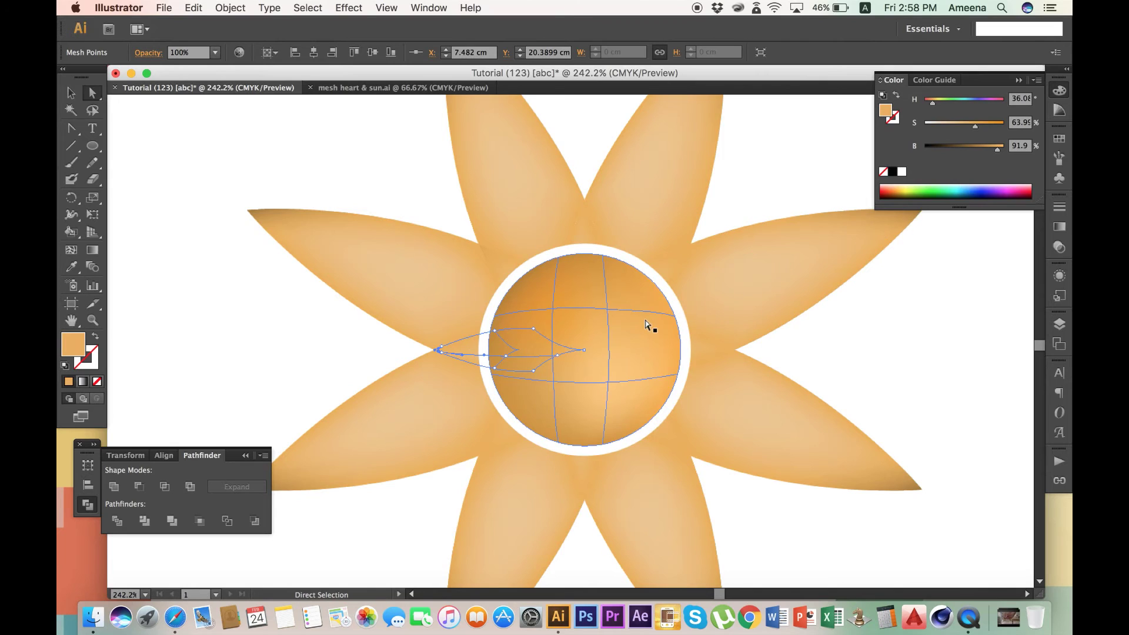
click(991, 147)
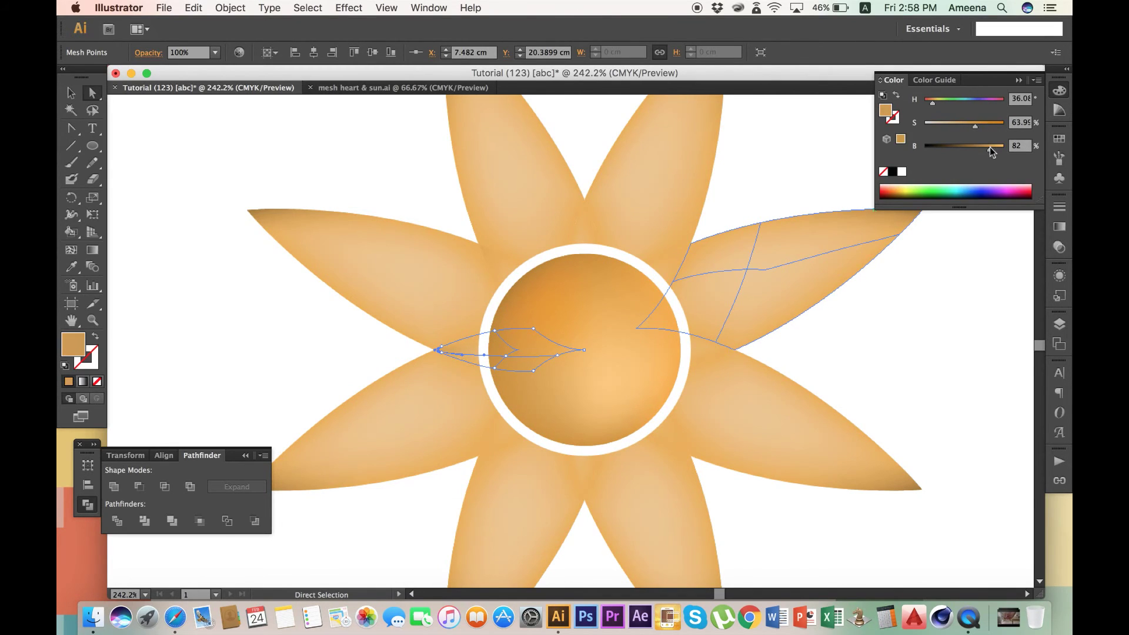
click(274, 348)
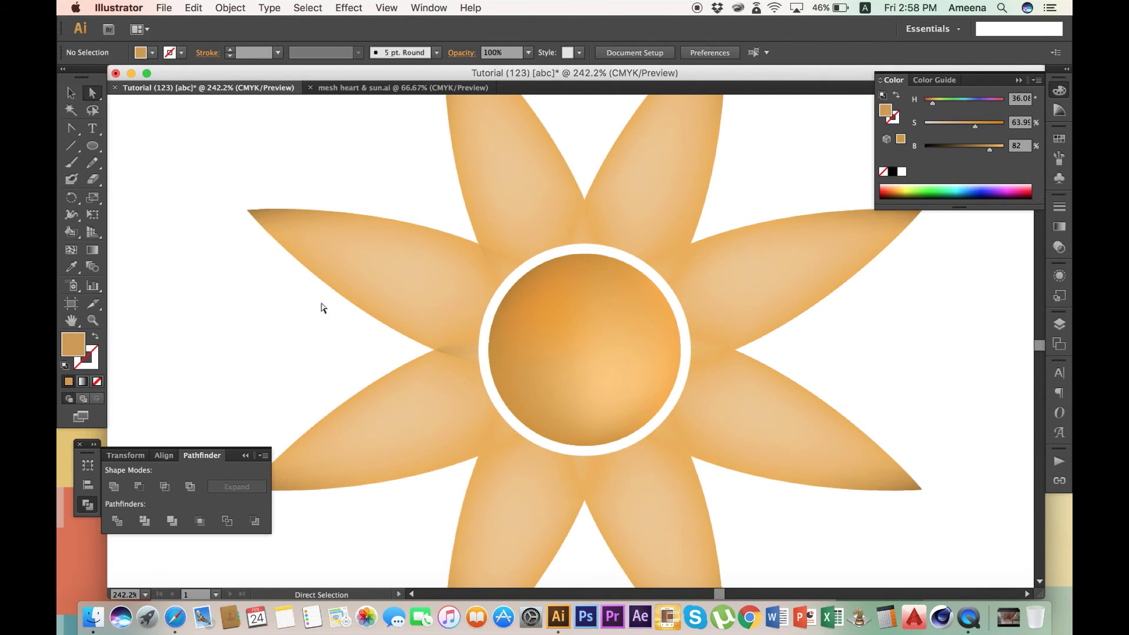
Step: Switch the lower left inner piece's outer corner mesh point to HSB colour and set its brightness to 75%
click(480, 456)
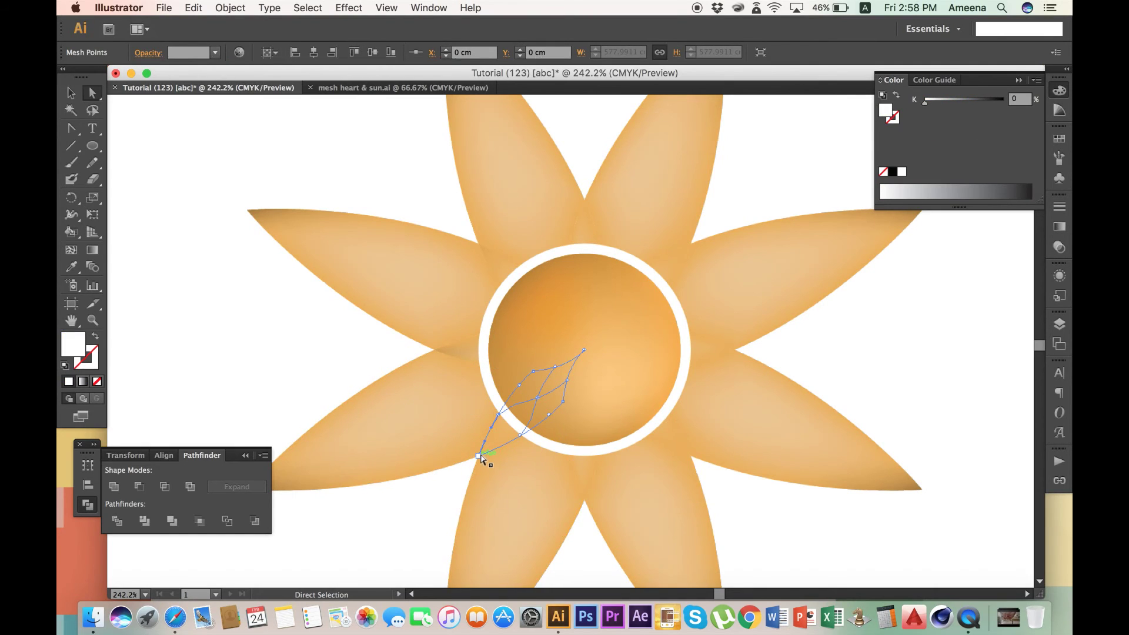
click(1037, 80)
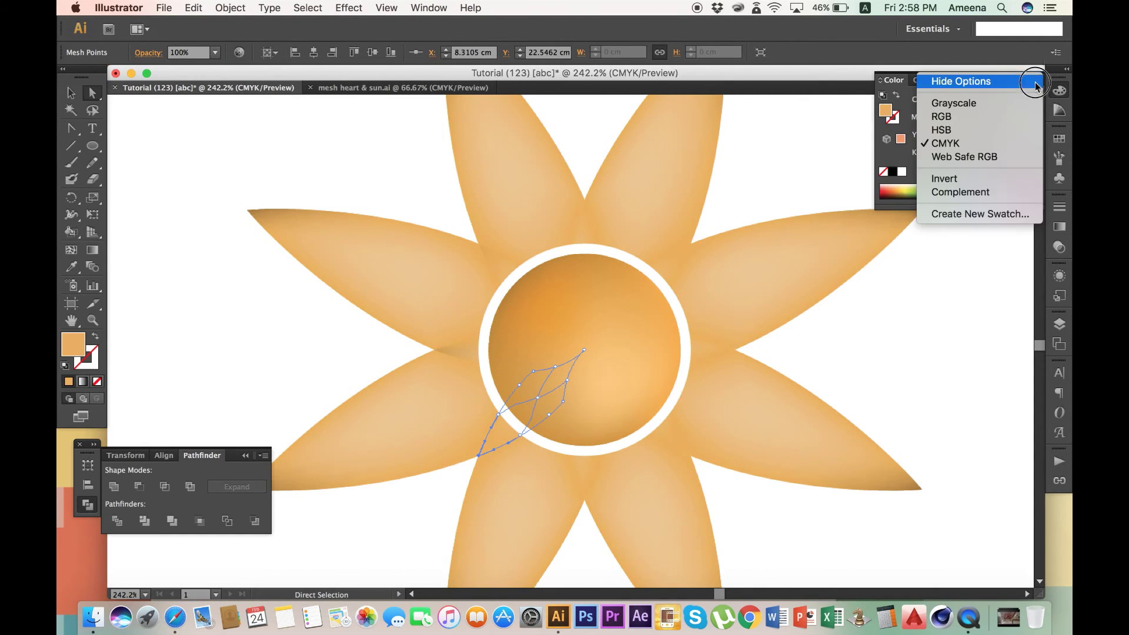
click(992, 137)
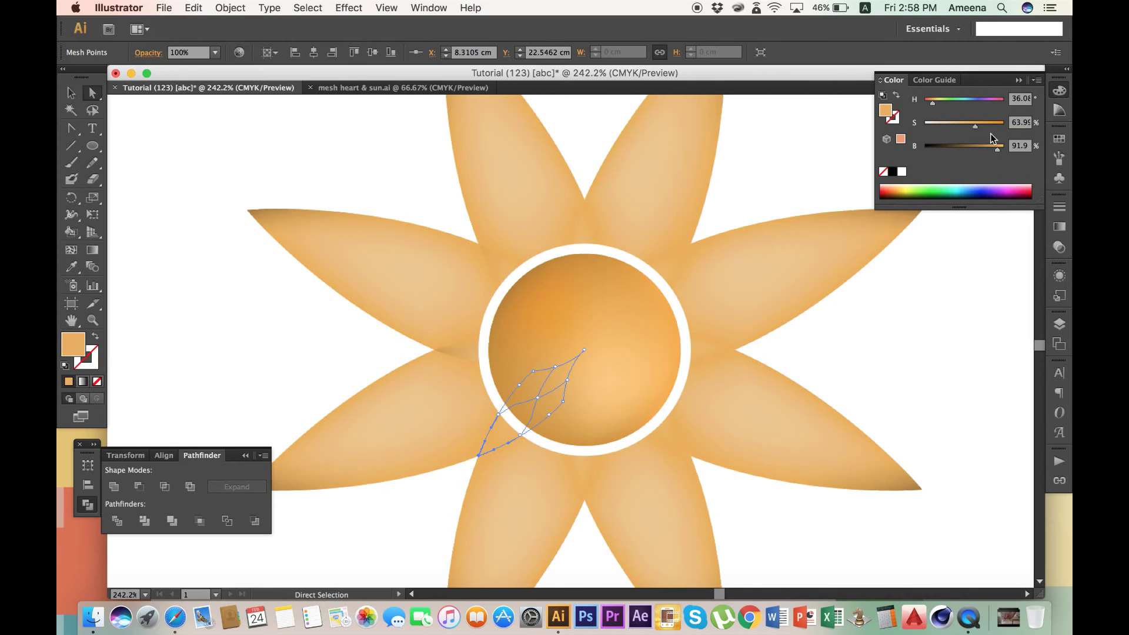
click(984, 149)
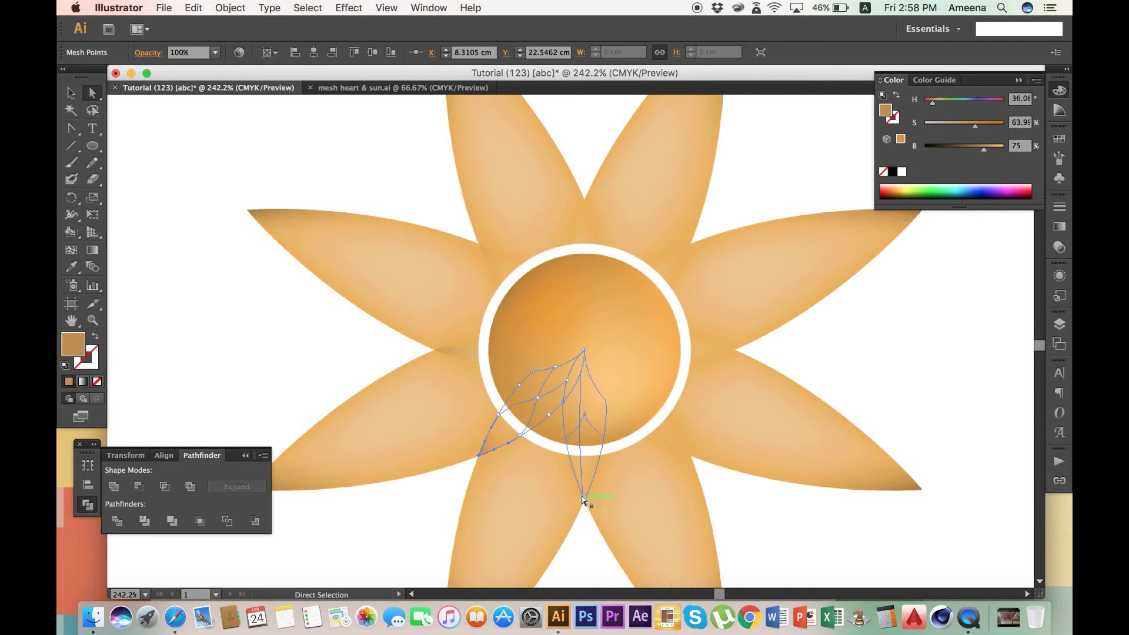
Step: Set the outer corner mesh point's brightness to 72% on the bottom inner piece and 82% on the lower right one
click(589, 482)
click(585, 500)
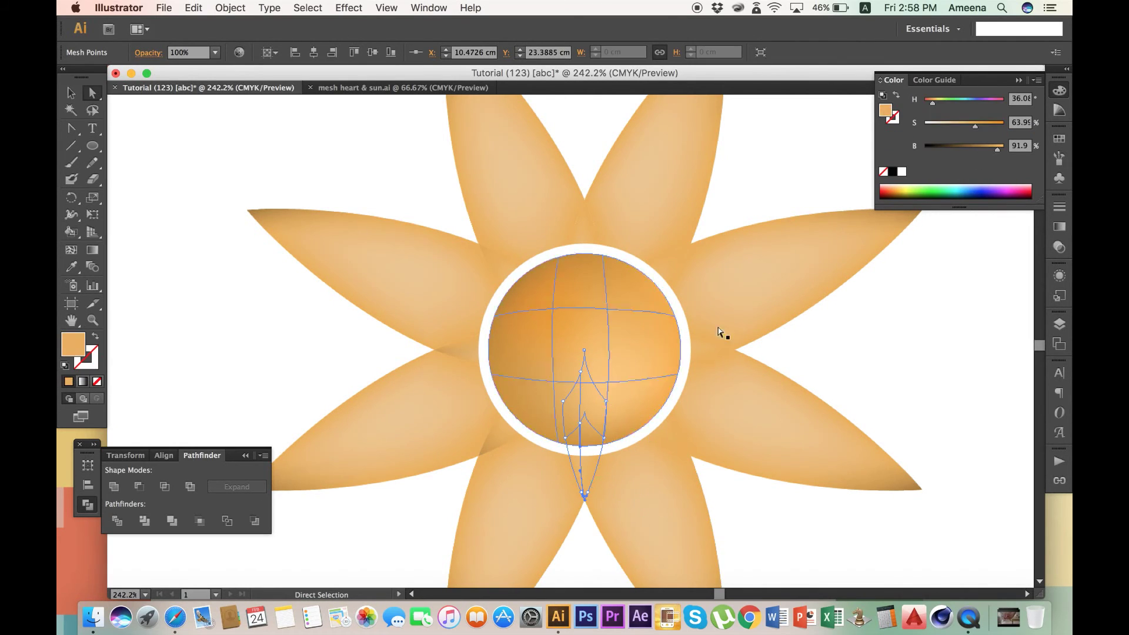
click(981, 150)
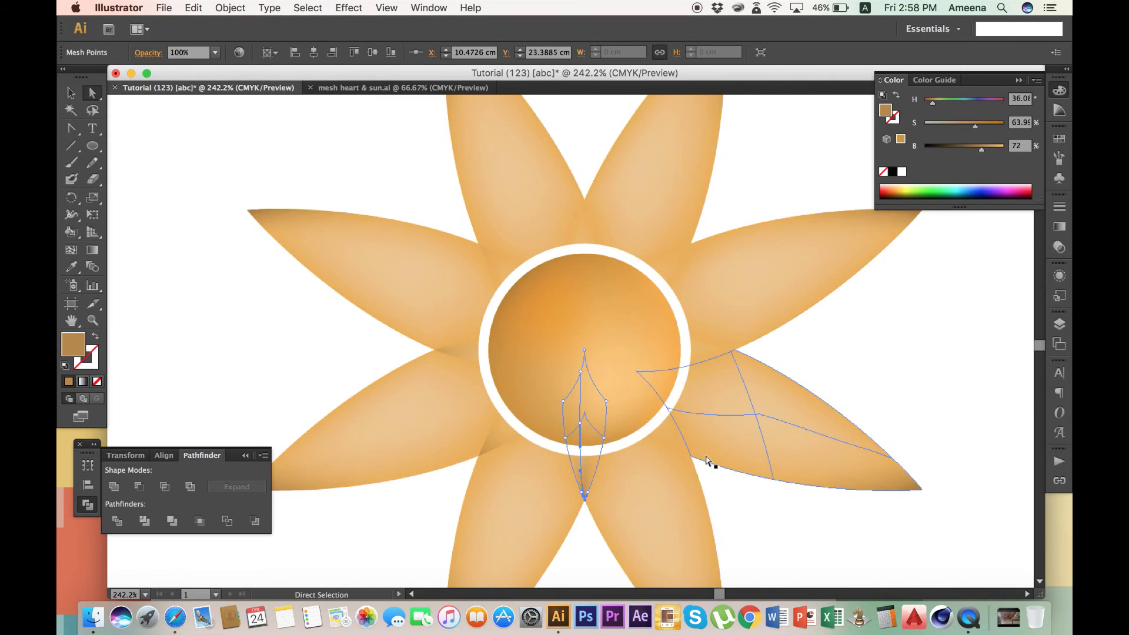
click(678, 438)
click(691, 456)
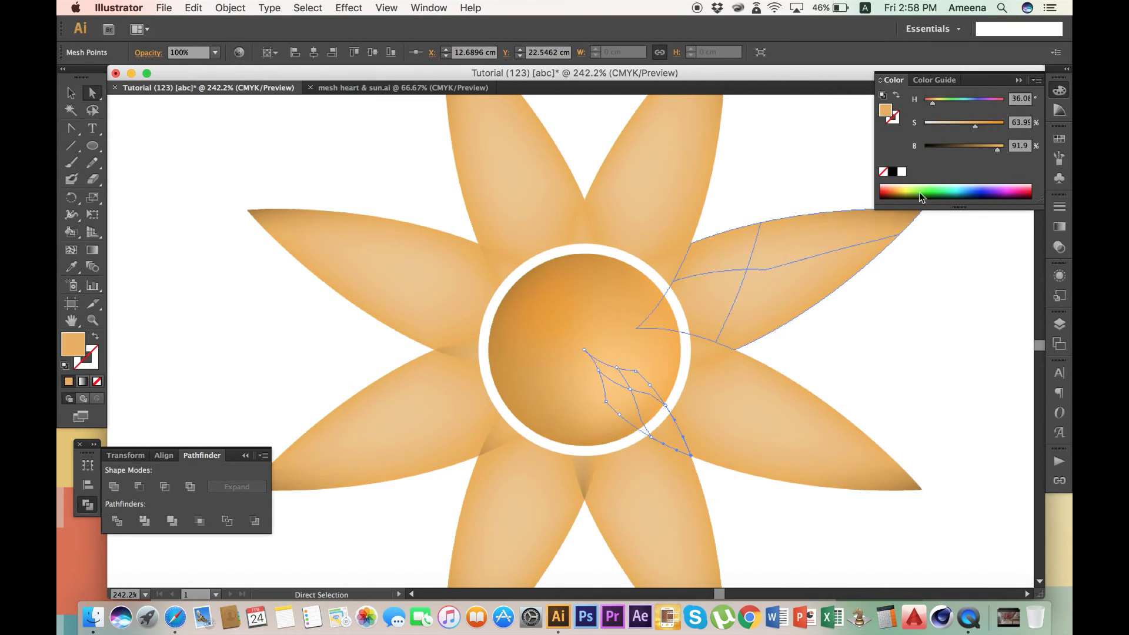
click(990, 150)
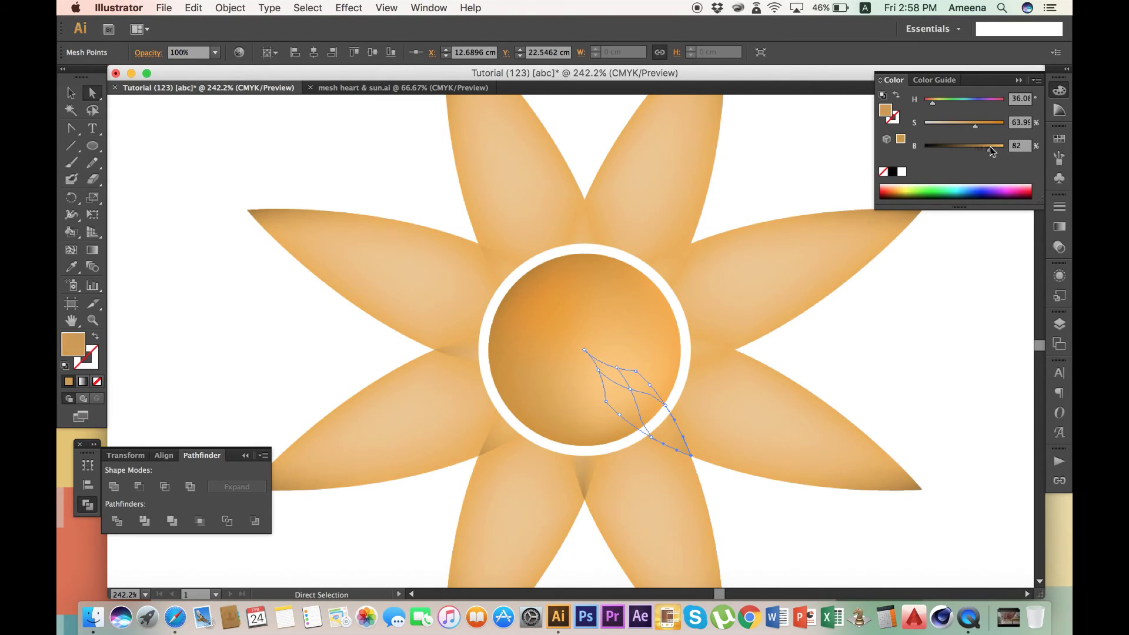
Step: Darken the outer corner mesh point of the upper right inner piece, and set the top inner piece's to 83% brightness
click(693, 263)
click(691, 243)
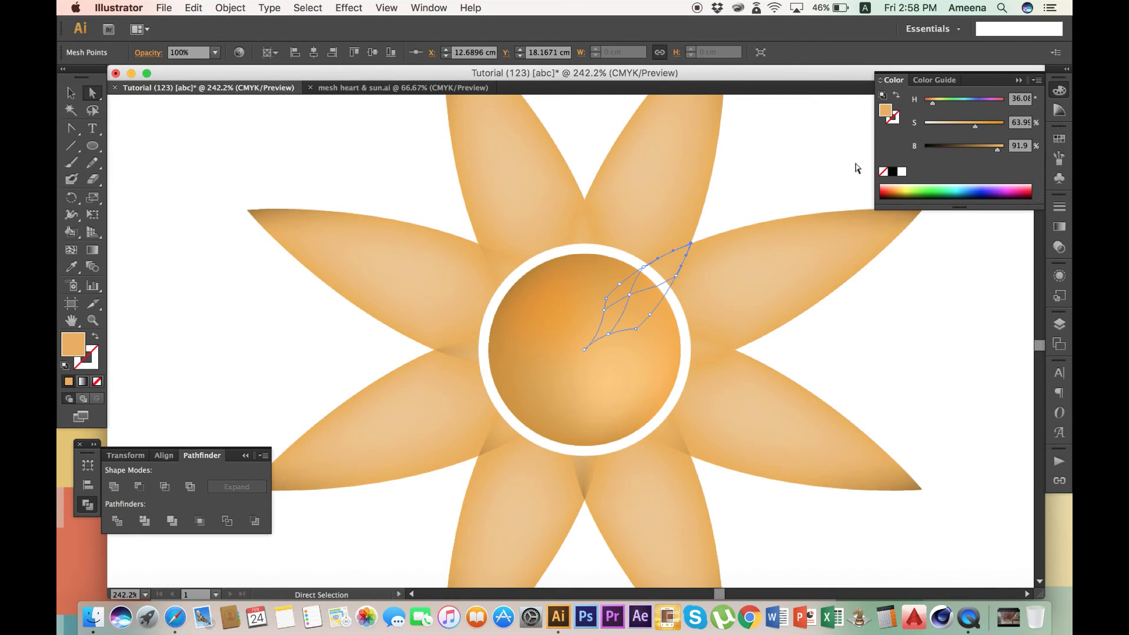
click(990, 147)
click(590, 219)
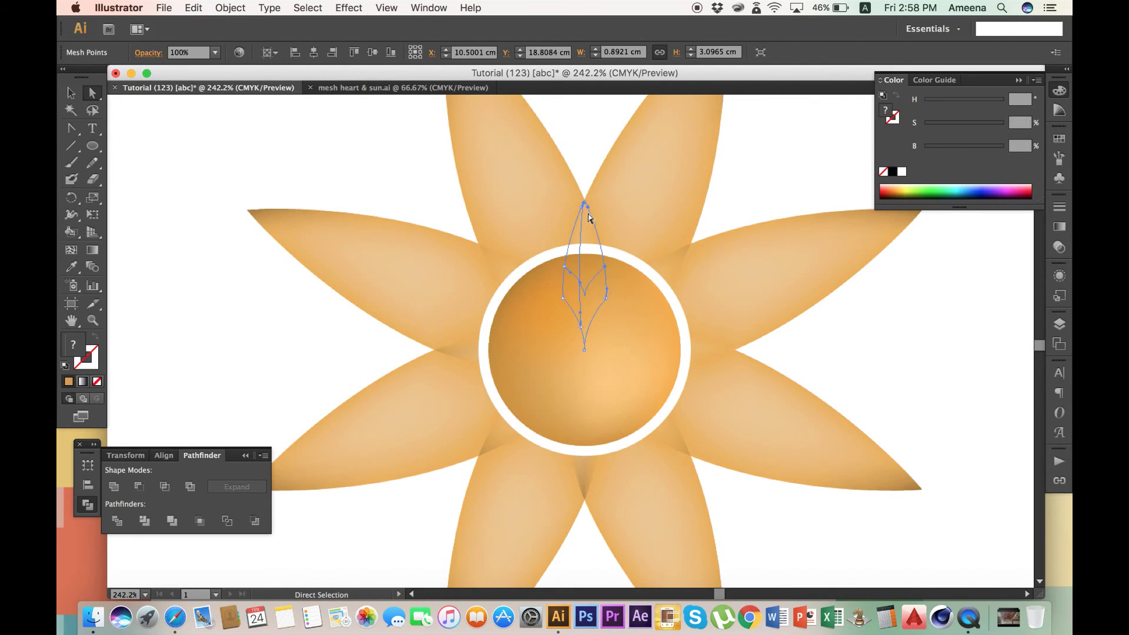
click(584, 205)
click(990, 147)
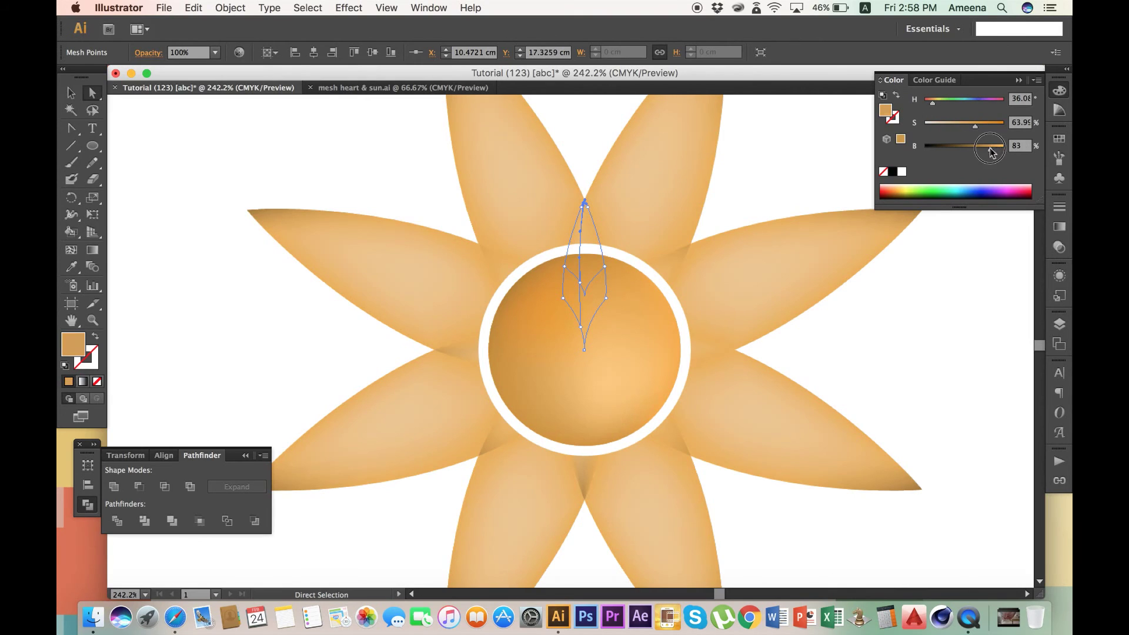
click(845, 372)
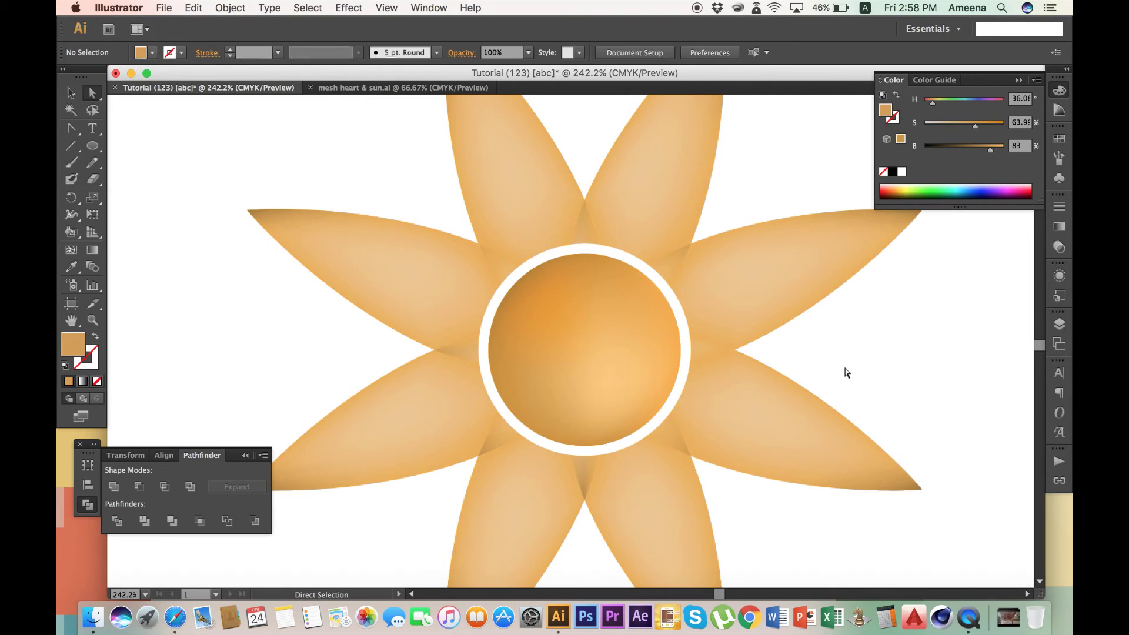
Step: Add a mesh point near the outer corner of the lower left inner piece and set its brightness to 90%
click(500, 445)
key(u)
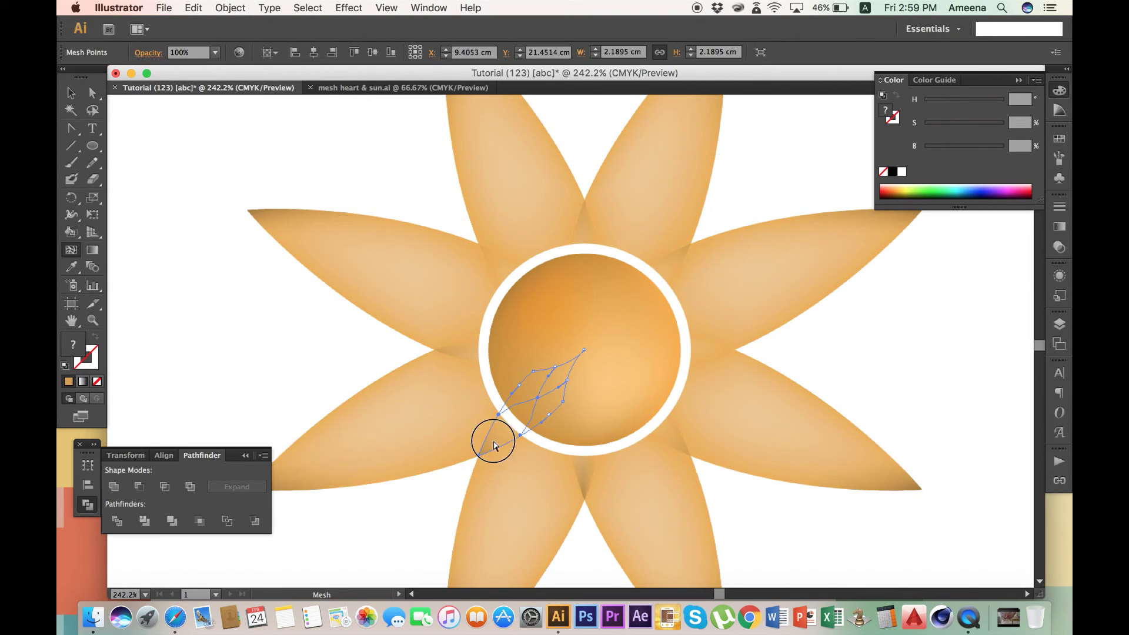
click(491, 441)
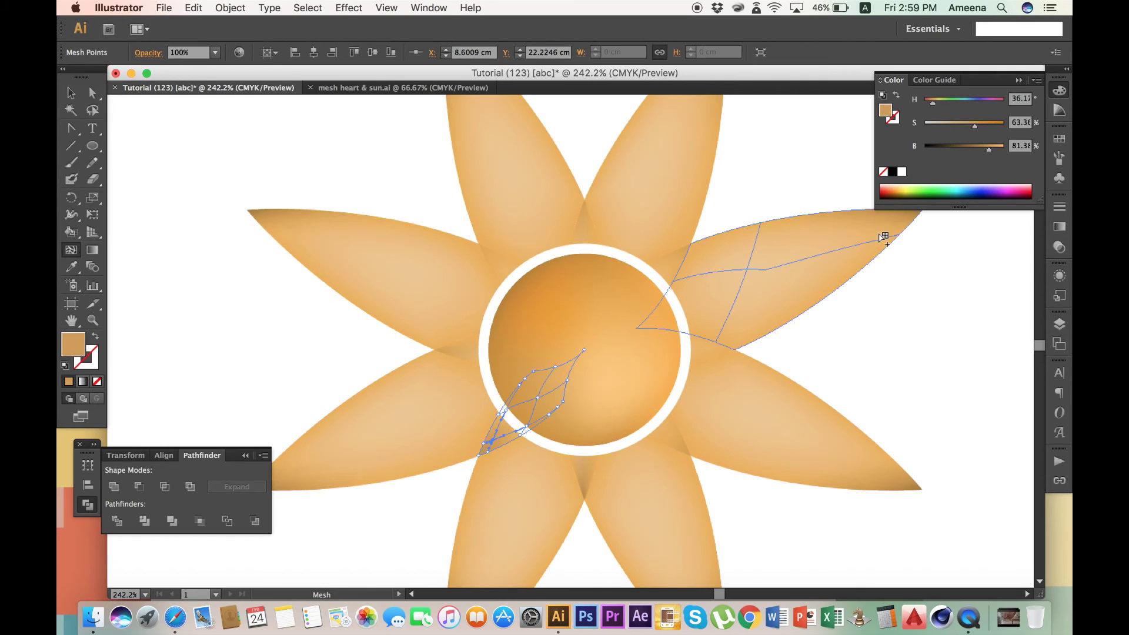
click(996, 147)
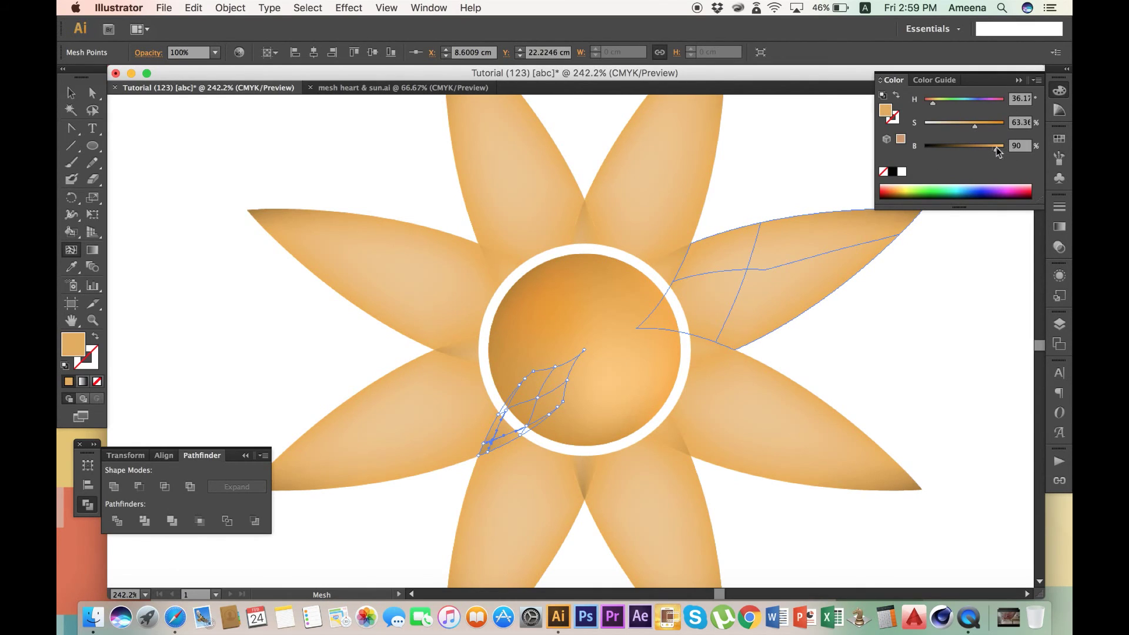
Step: Add the same 90% brightness mesh point near the outer corners of the bottom, lower right, top, upper right and upper left inner pieces
click(583, 475)
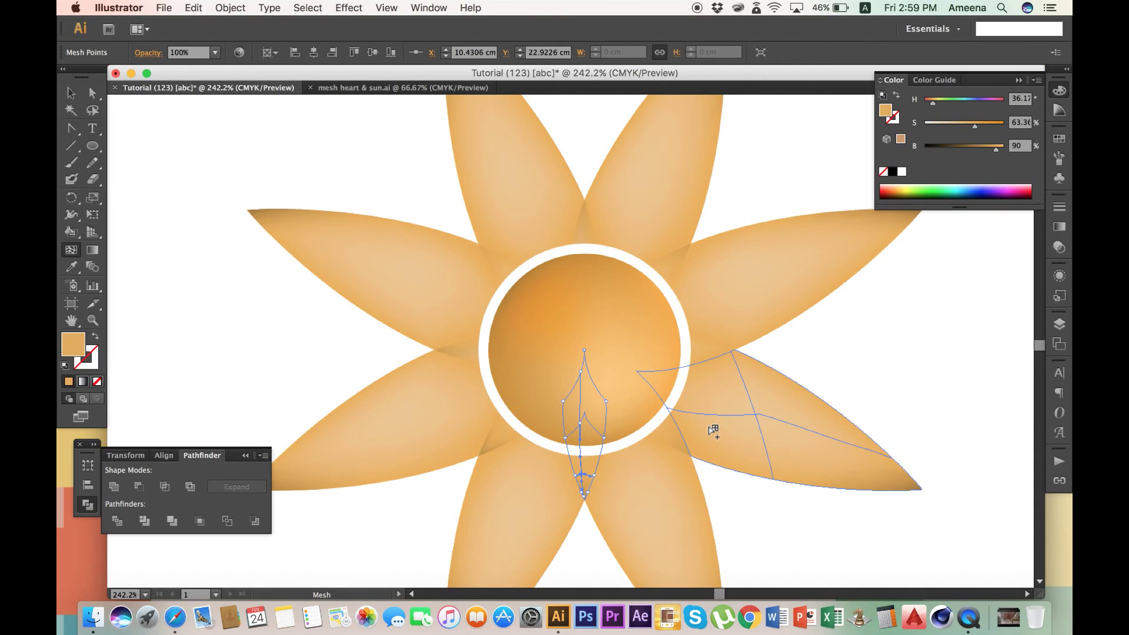
click(677, 440)
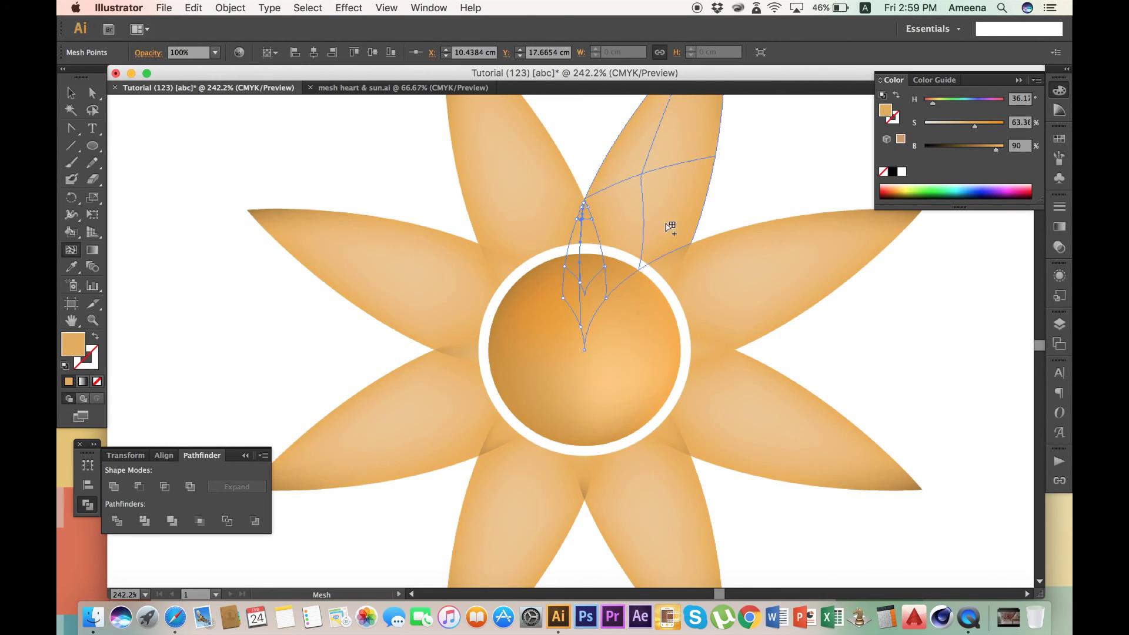
click(674, 256)
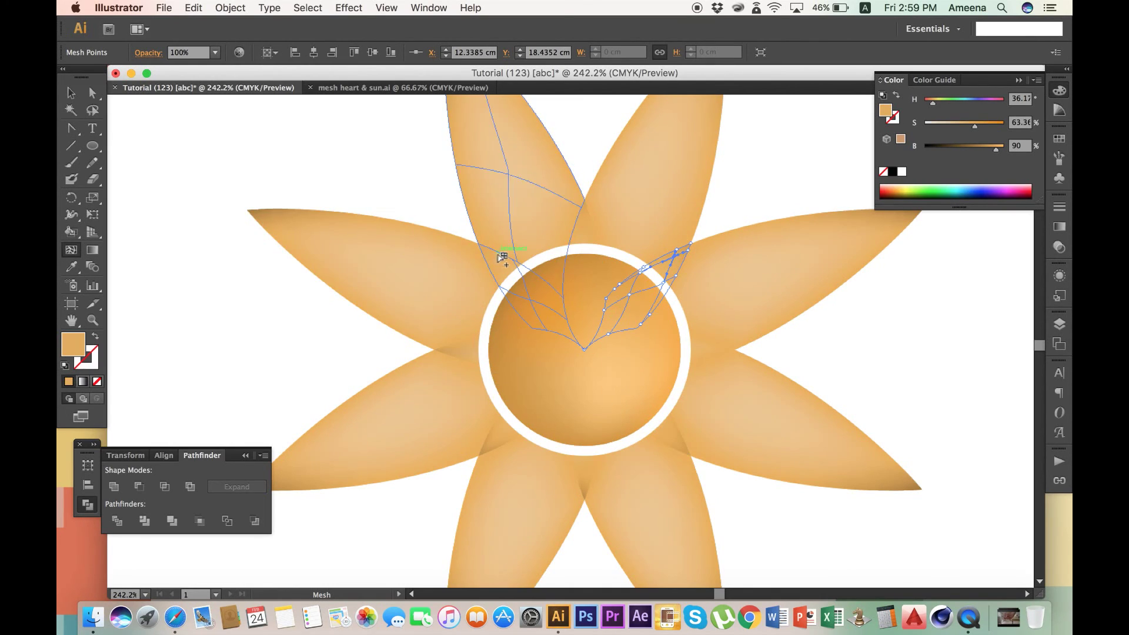
click(497, 260)
Step: Set the brightness of the upper left inner piece's outer corner mesh point to 79% and deselect the piece
key(a)
click(479, 243)
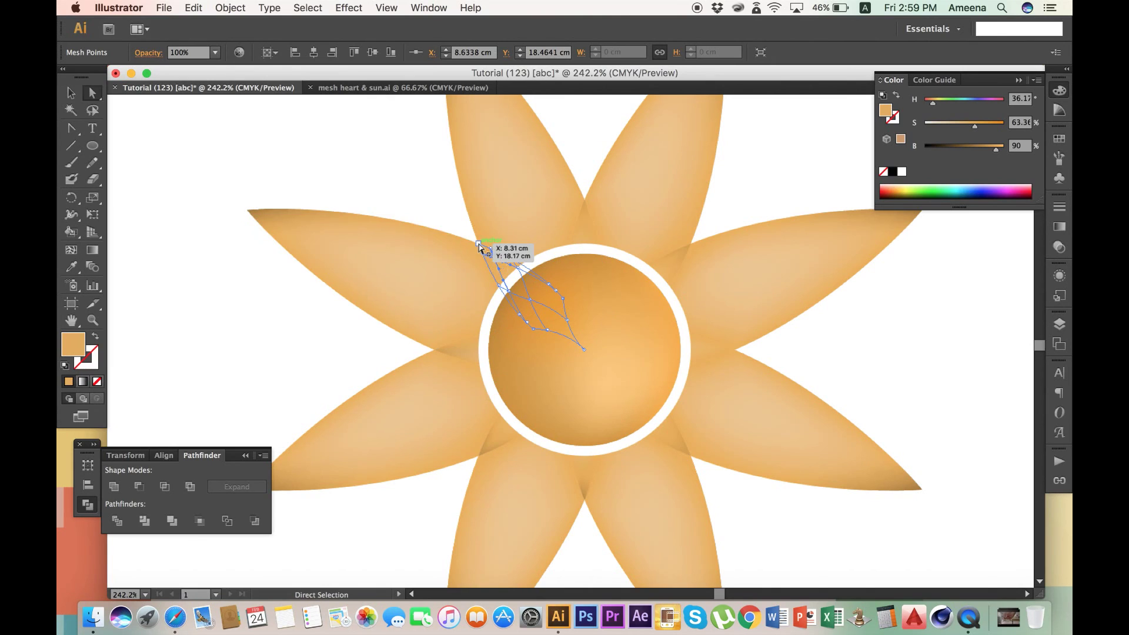
click(989, 150)
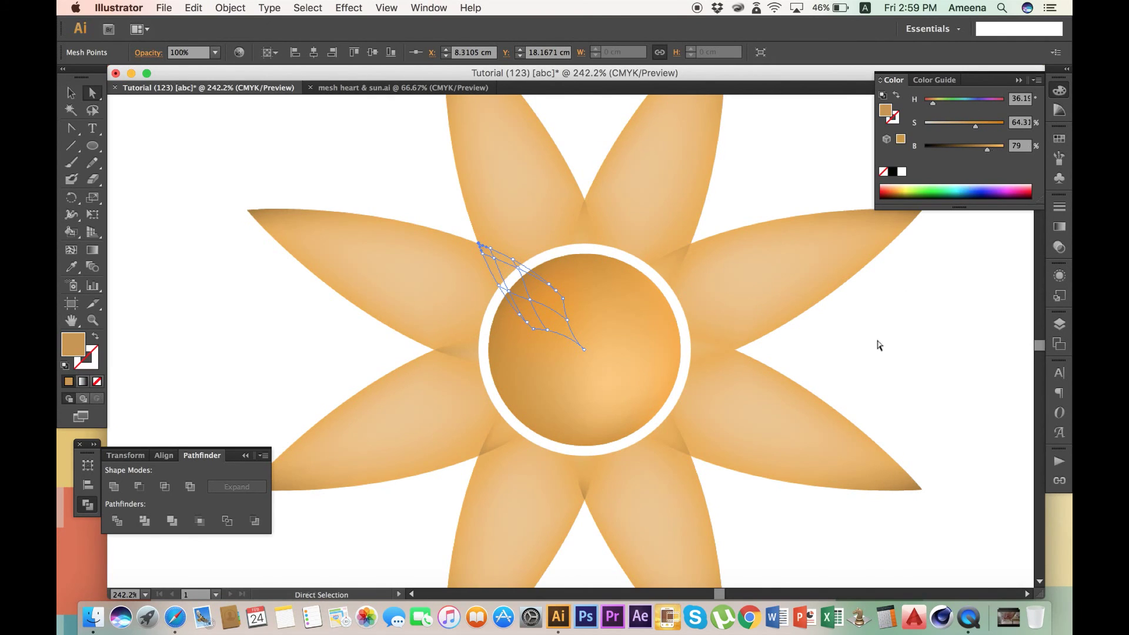
key(v)
click(901, 351)
Step: Fit the artboard in the window and save the drawing as Tutorial (123) [abc].ai in the _illustrator folder, with Illustrator CS6 options
key(super+0)
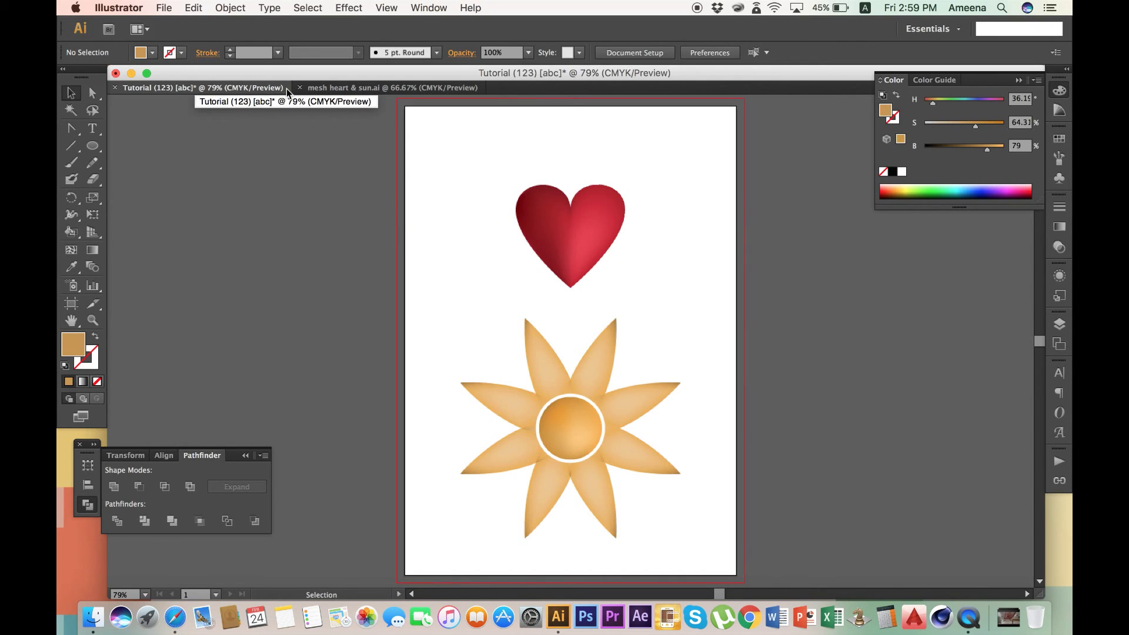
key(super+s)
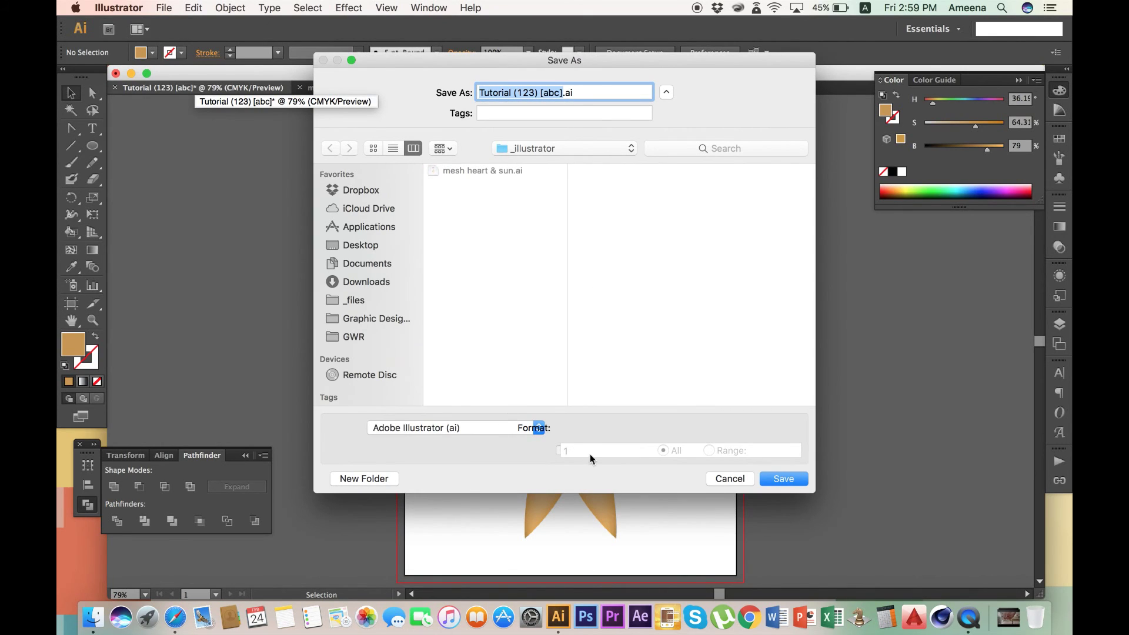
click(777, 479)
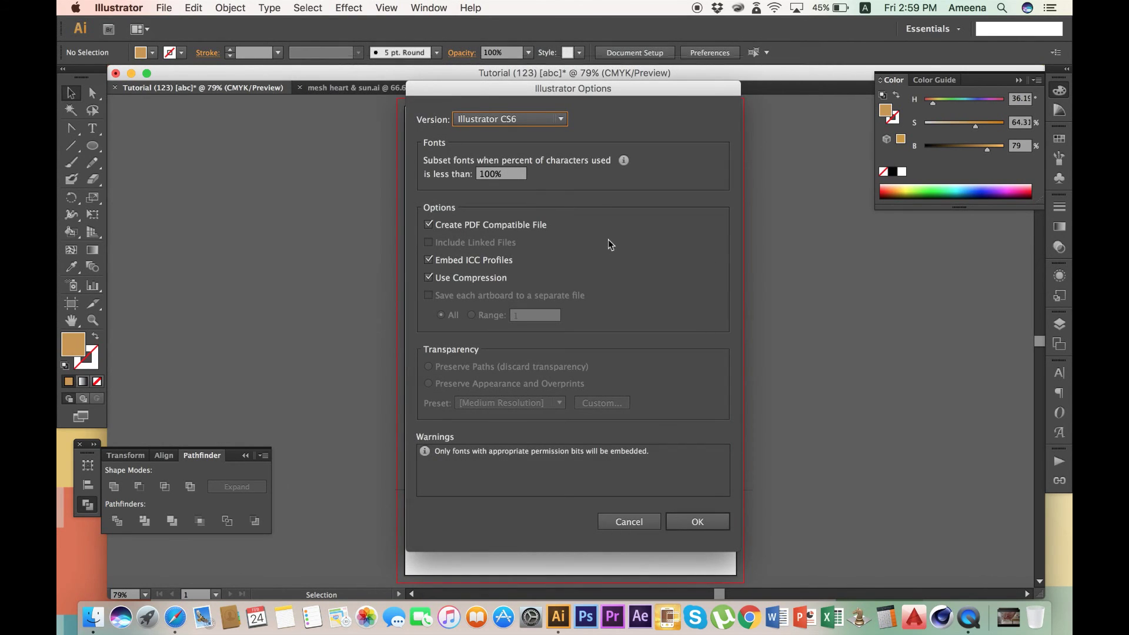
click(698, 522)
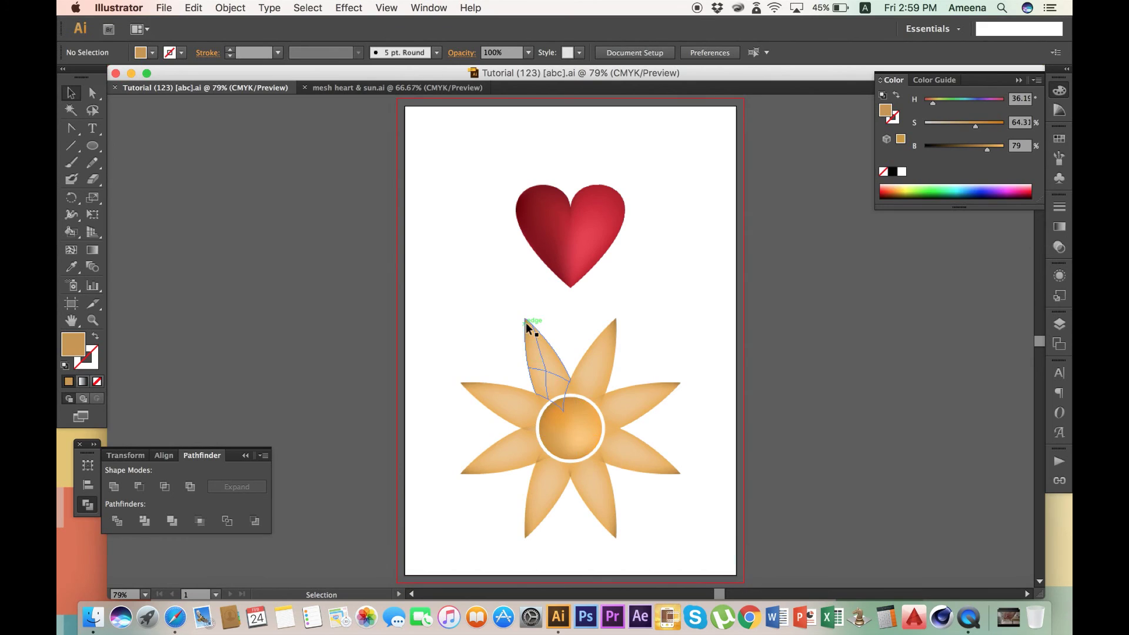
Step: Close the Illustrator document window and the _illustrator folder window
click(116, 74)
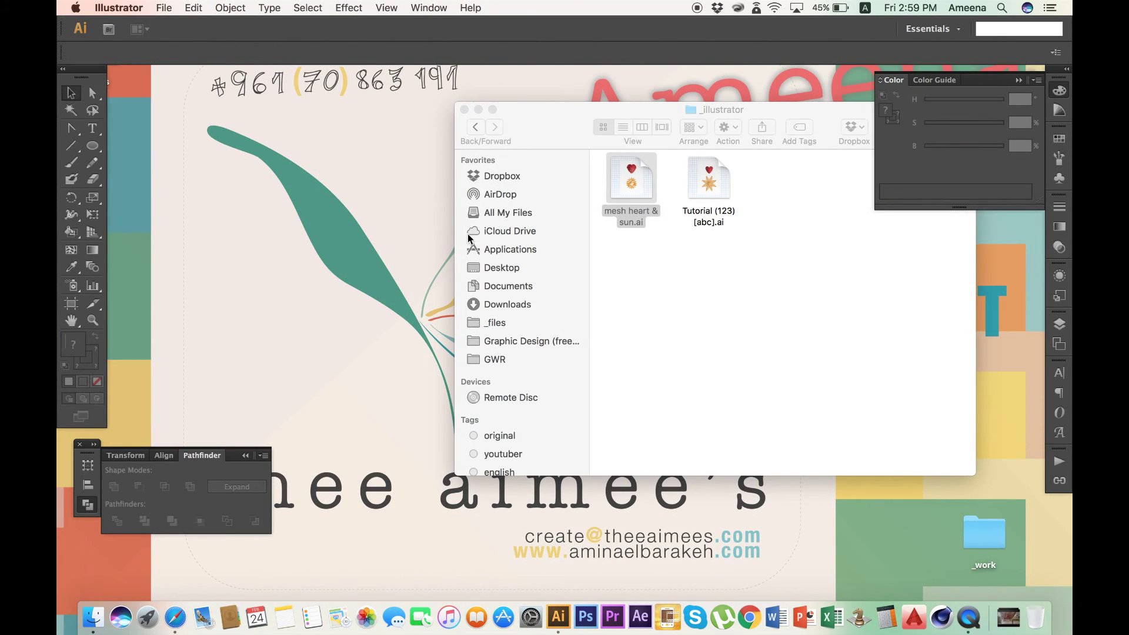
click(464, 109)
click(406, 158)
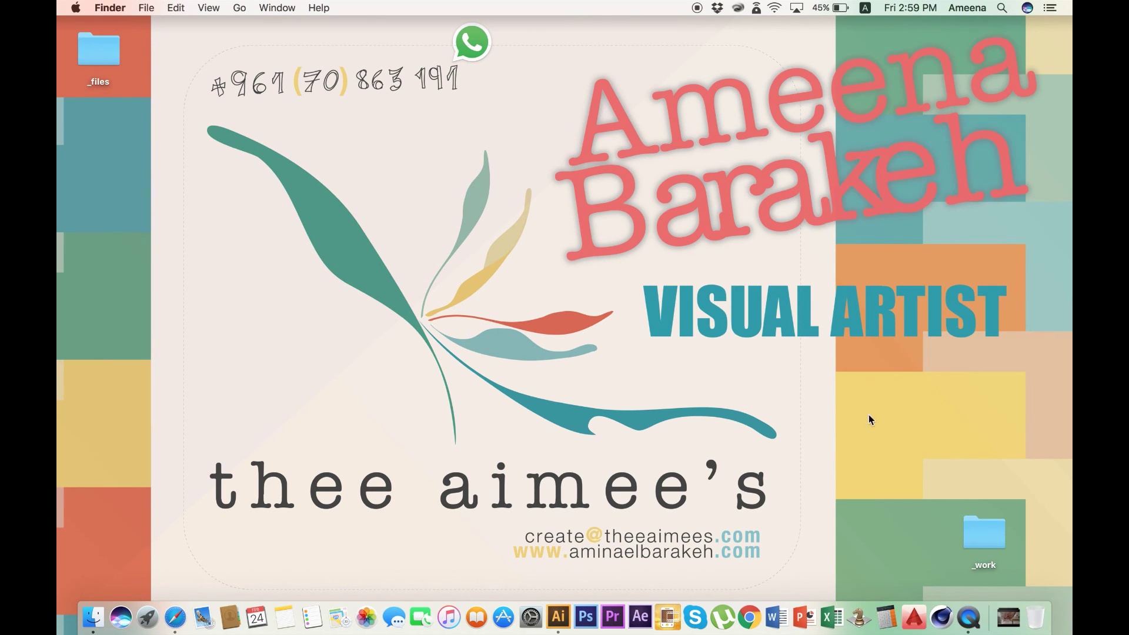
Step: Switch to QuickTime Player, quit it and name the unsaved screen recording "Illustrator (tutorial) [shapes & mesh"
click(969, 618)
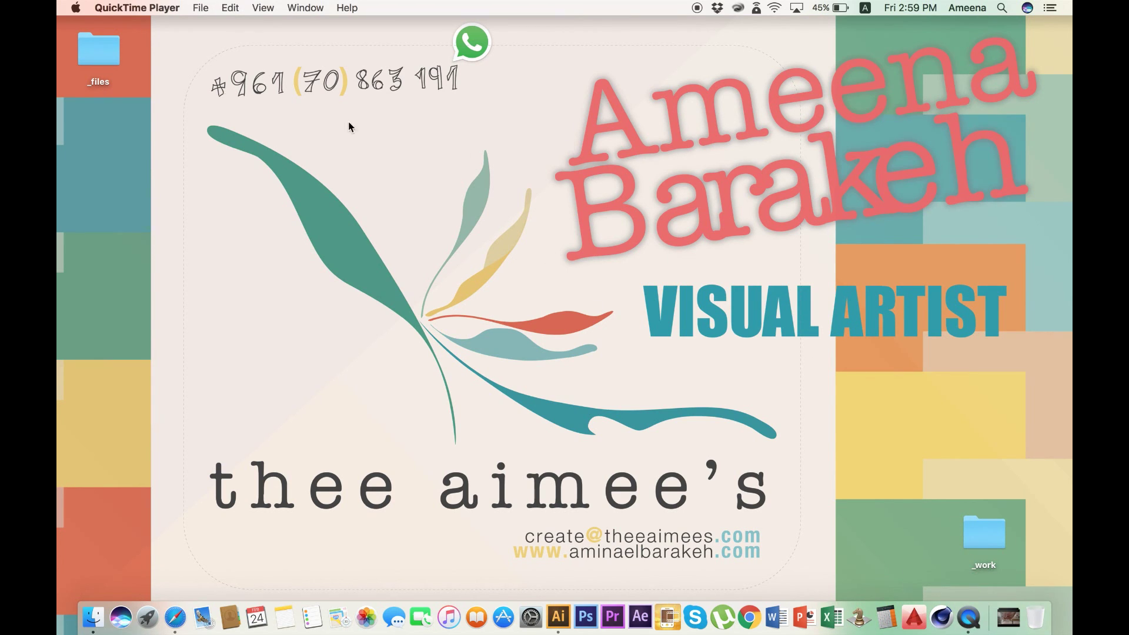
click(99, 8)
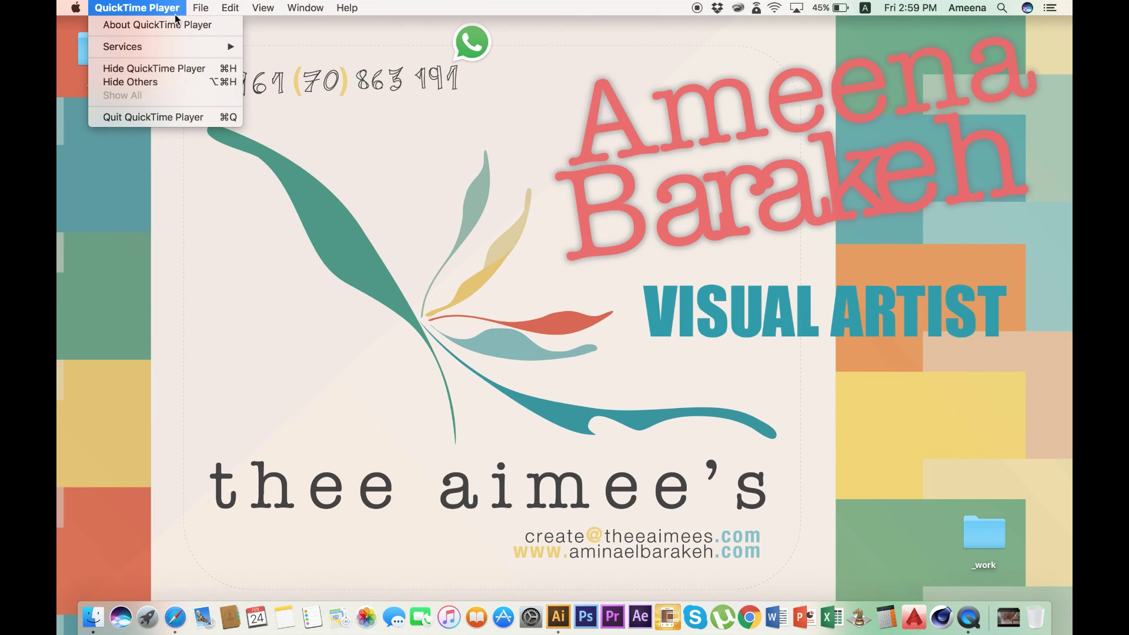
mouse_move(246, 11)
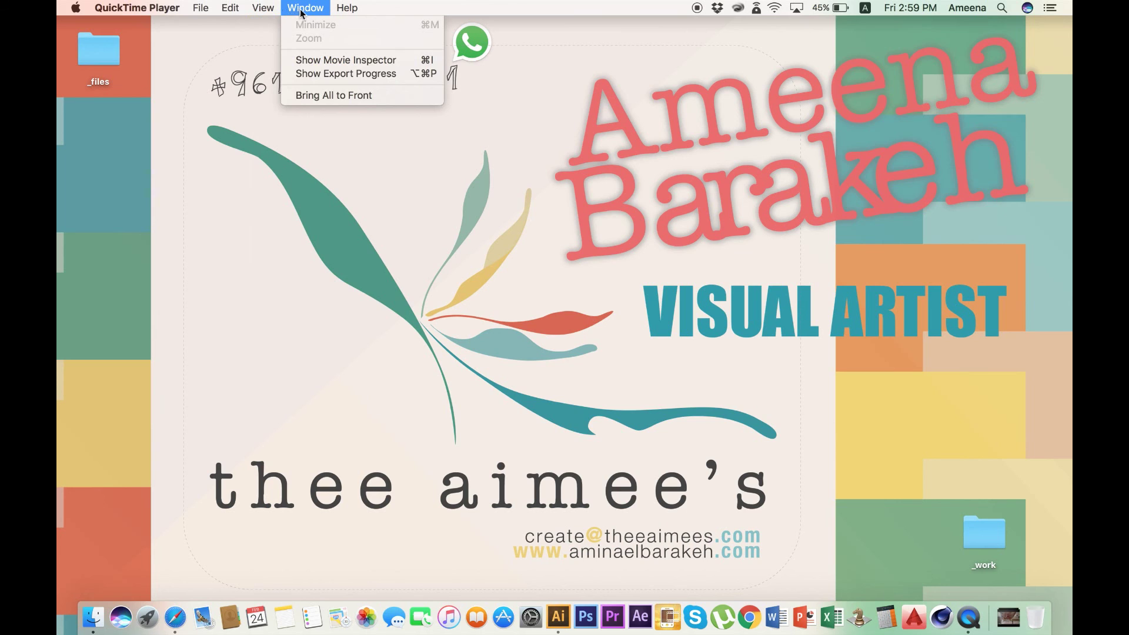
mouse_move(136, 8)
click(128, 117)
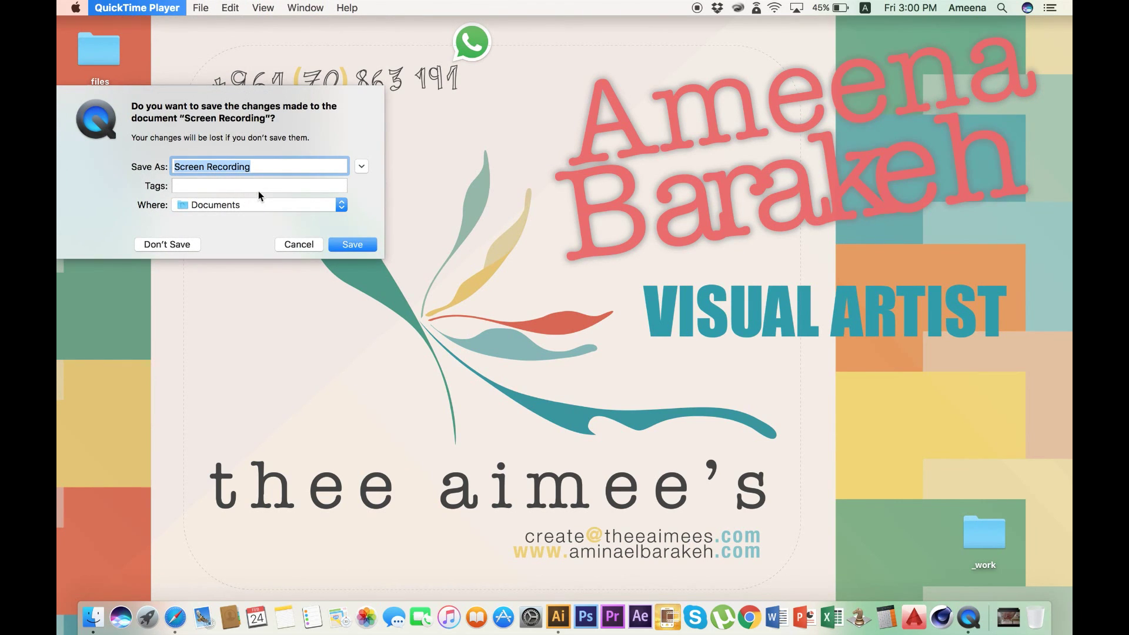
text(Illus)
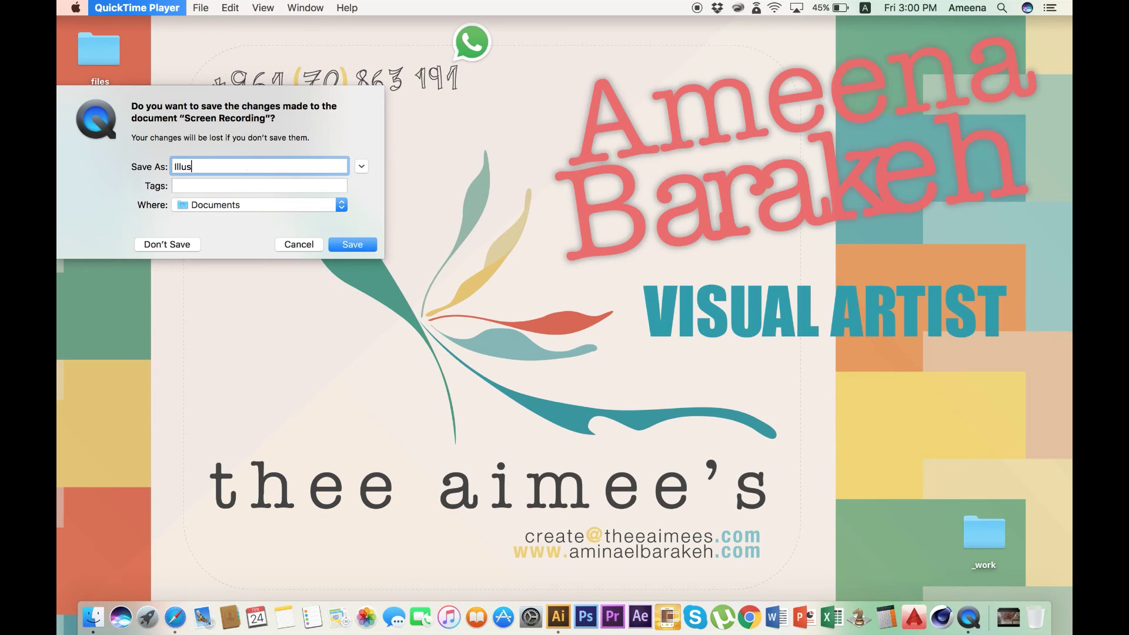
text(trator (tutorial) [shapes & mesh0)
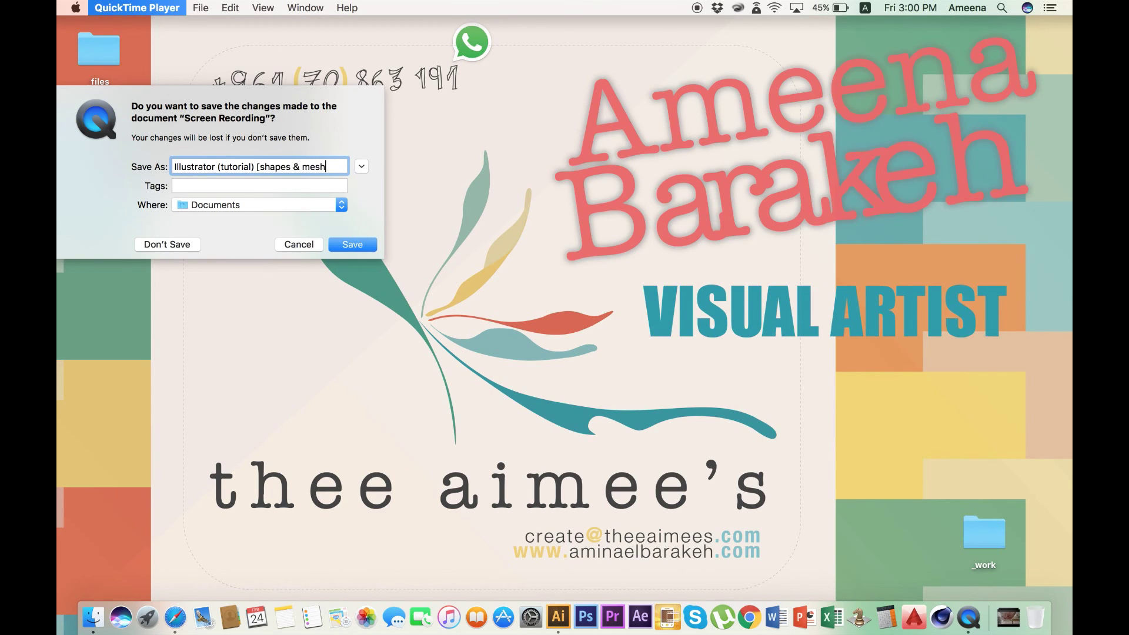